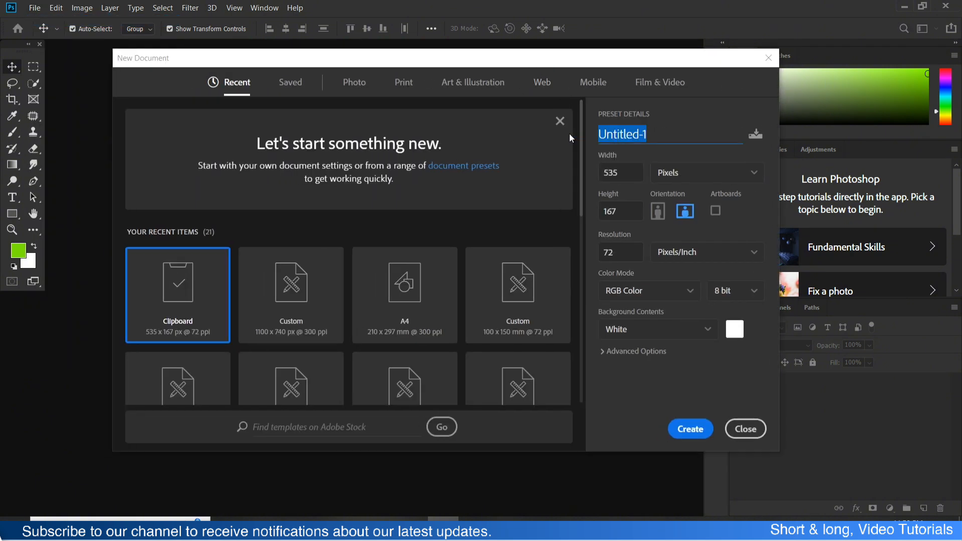
# - Name the new document "Juice Label Design" and set it to 200 mm wide by 300 mm high in portrait orientation
pyautogui.write('Juic')
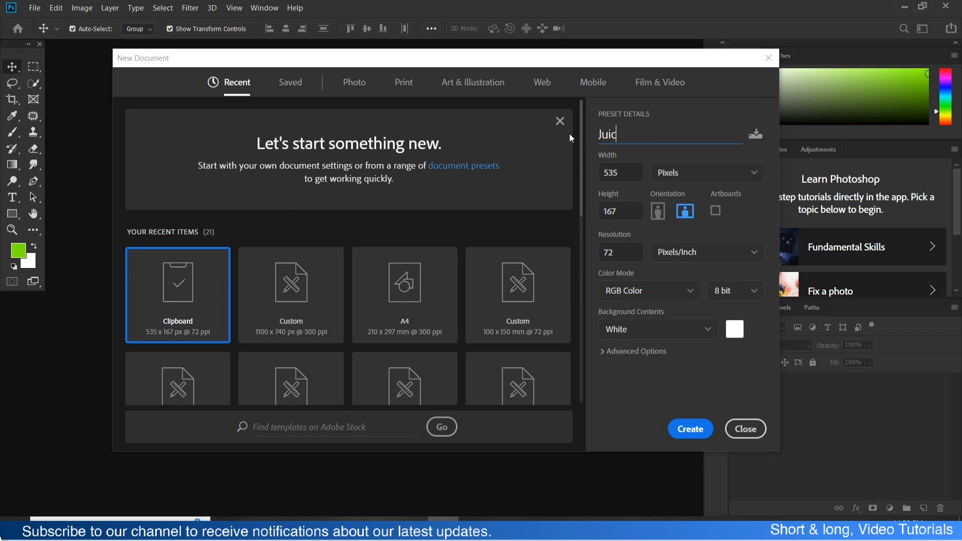
pyautogui.write('e Label Design')
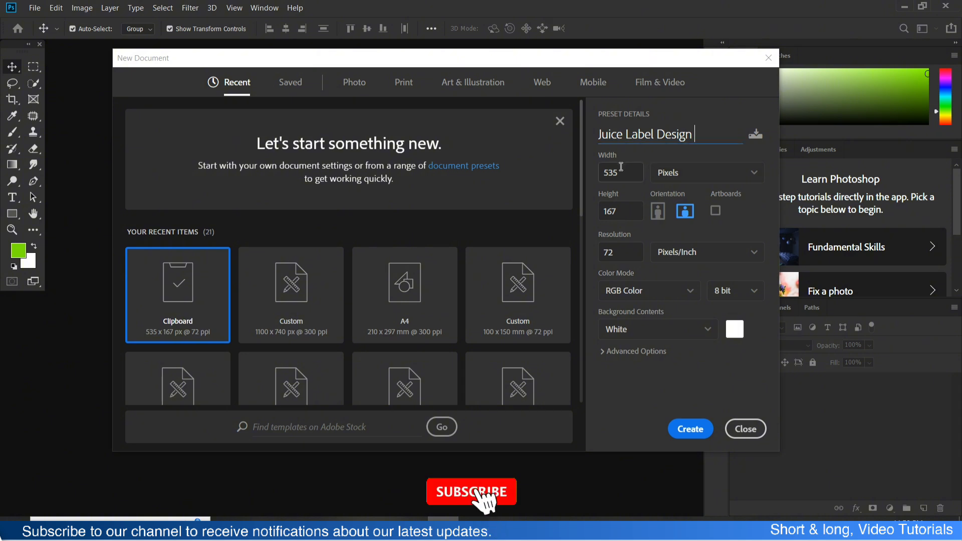
pyautogui.moveTo(622, 172); pyautogui.dragTo(591, 173)
pyautogui.write('200')
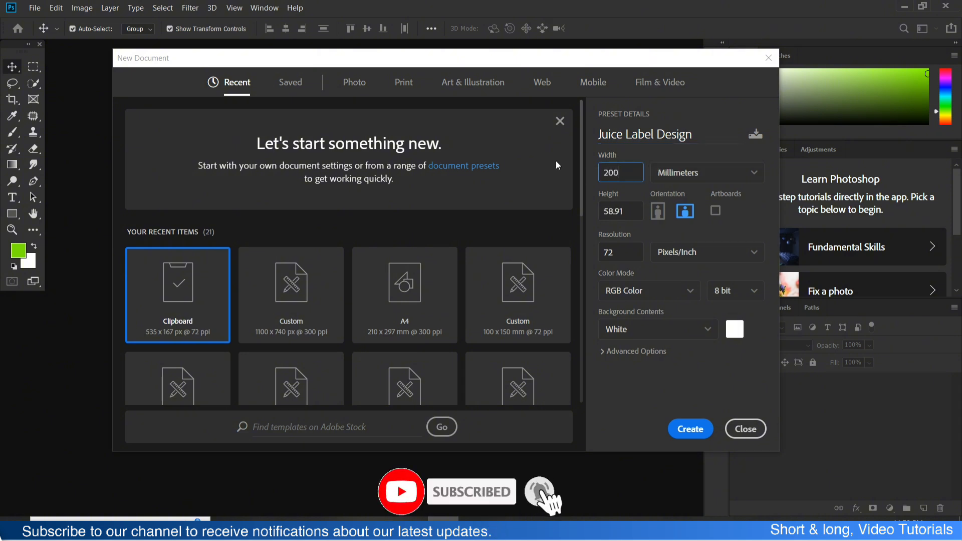
pyautogui.press('Tab')
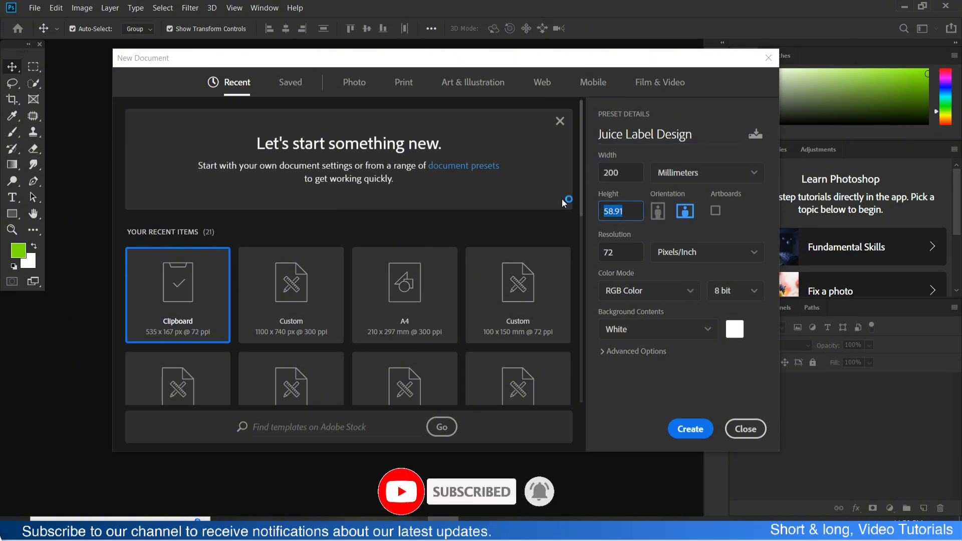
pyautogui.write('300')
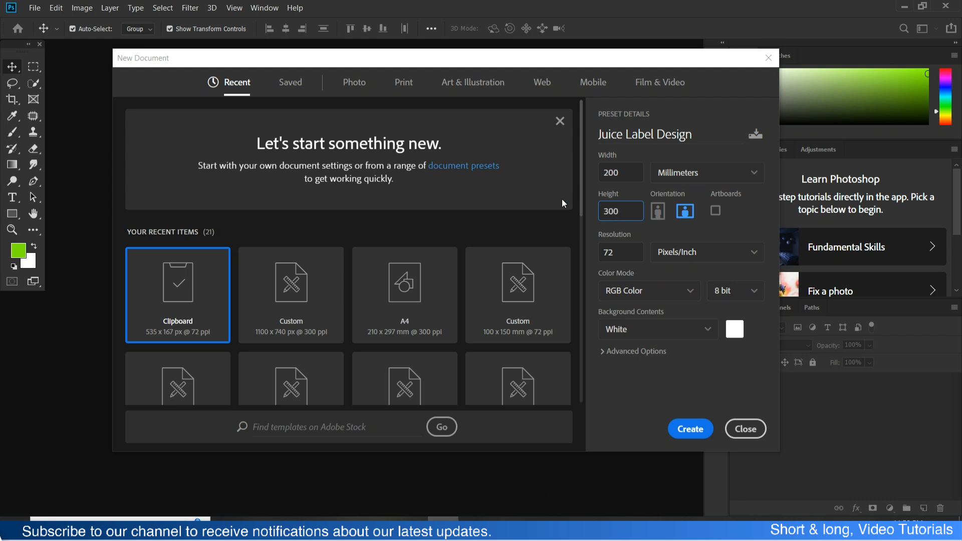
pyautogui.click(656, 215)
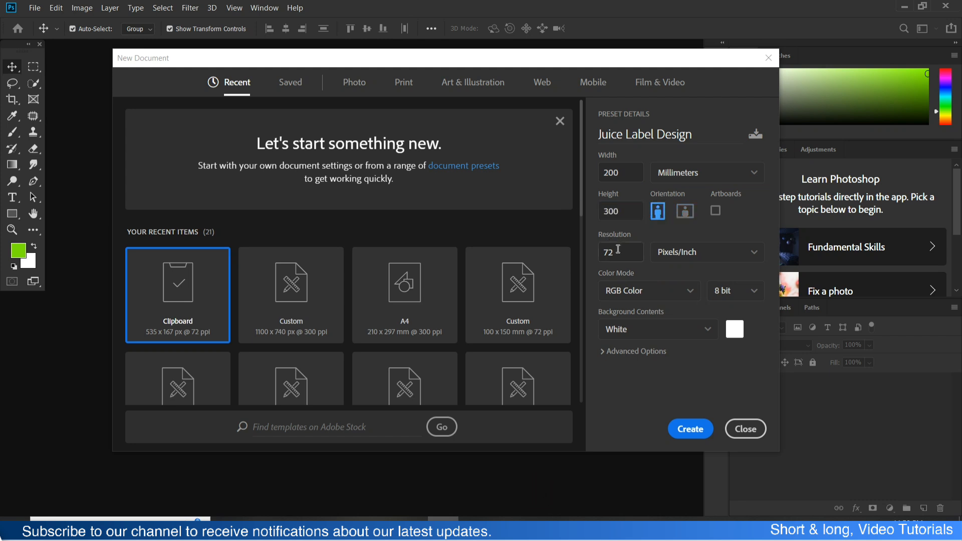
# - Set the resolution to 300 pixels/inch and the colour mode to CMYK Color, and create the document
pyautogui.write('300')
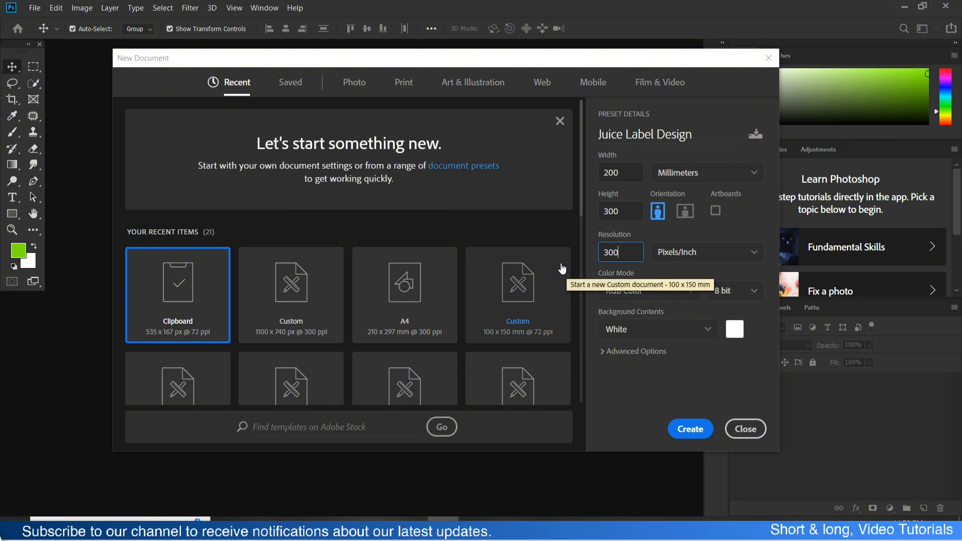
pyautogui.click(675, 291)
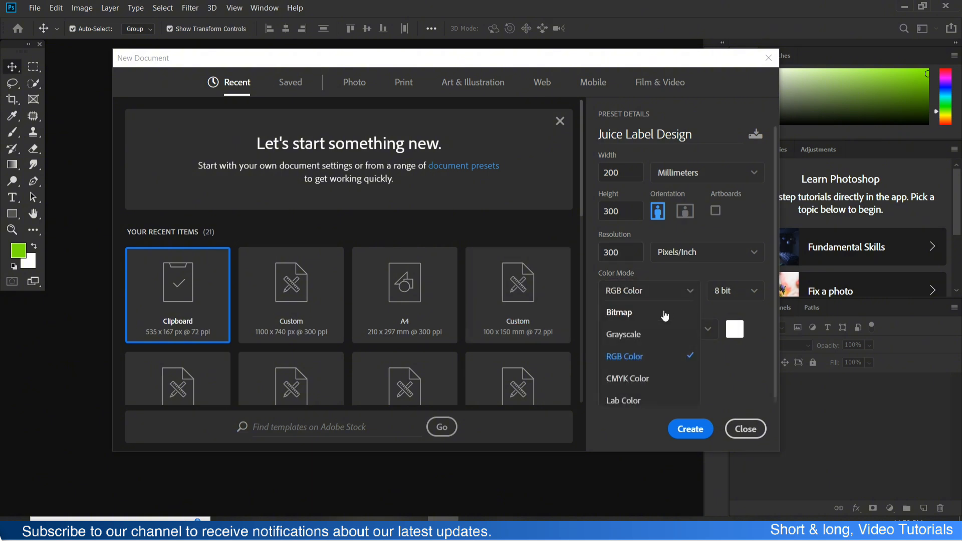
pyautogui.click(637, 380)
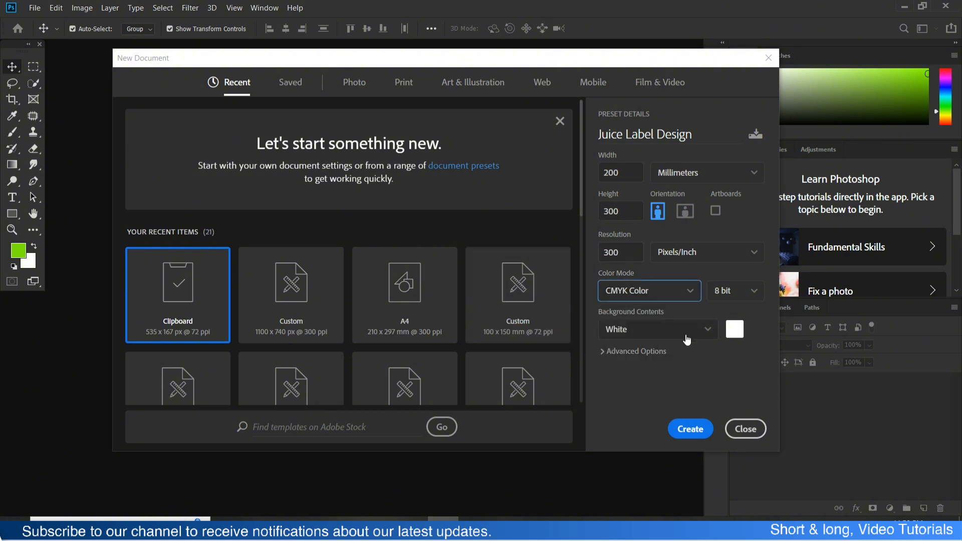
pyautogui.click(687, 430)
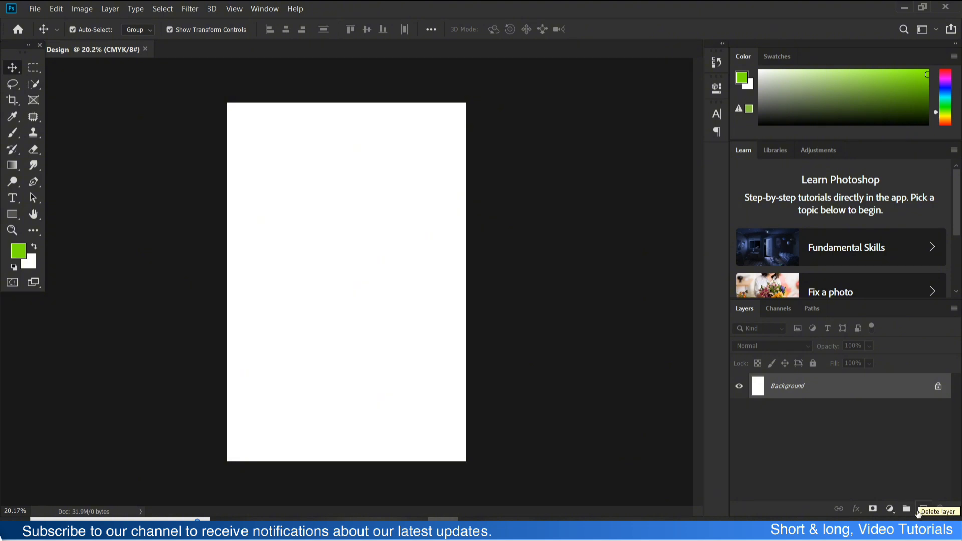
# - Add a Solid Color fill layer in yellow-orange ffc000 above the background
pyautogui.click(921, 509)
pyautogui.click(891, 510)
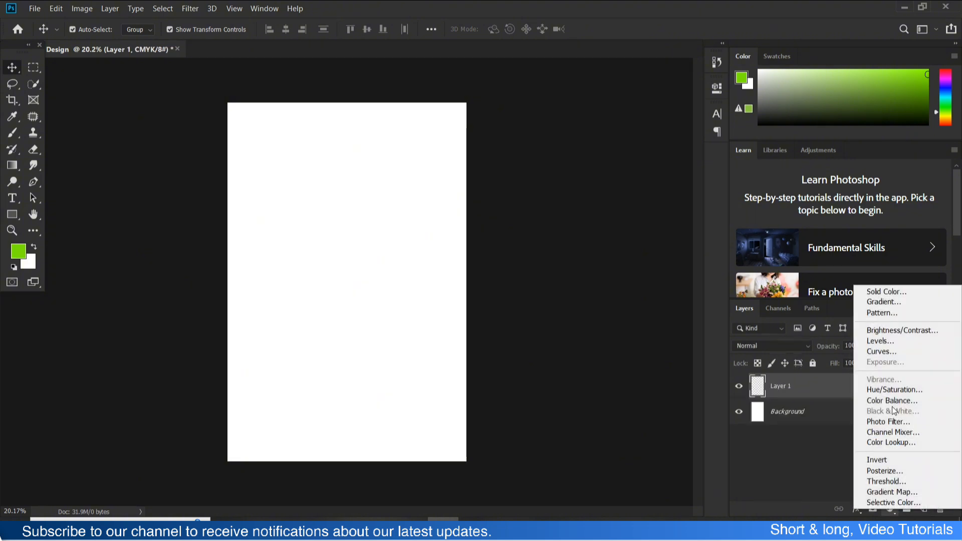
pyautogui.click(897, 287)
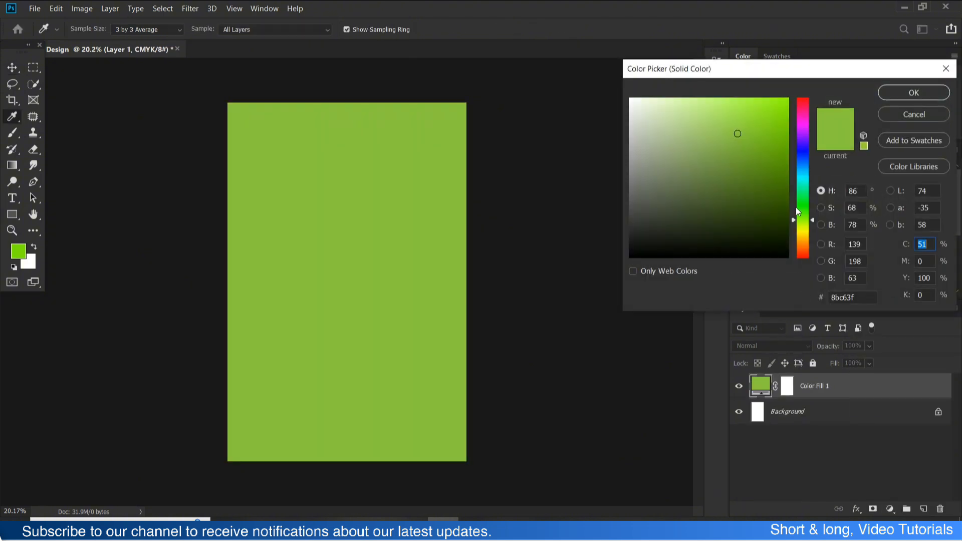
pyautogui.moveTo(796, 207)
pyautogui.mouseDown()
pyautogui.moveTo(797, 245)
pyautogui.moveTo(800, 234)
pyautogui.mouseUp()
pyautogui.moveTo(775, 114); pyautogui.dragTo(796, 85)
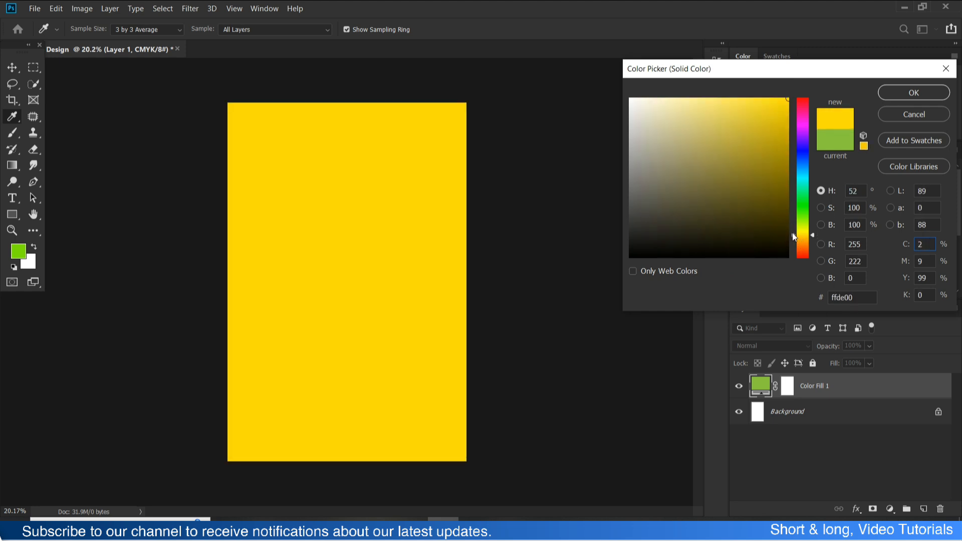
pyautogui.moveTo(793, 237); pyautogui.dragTo(793, 241)
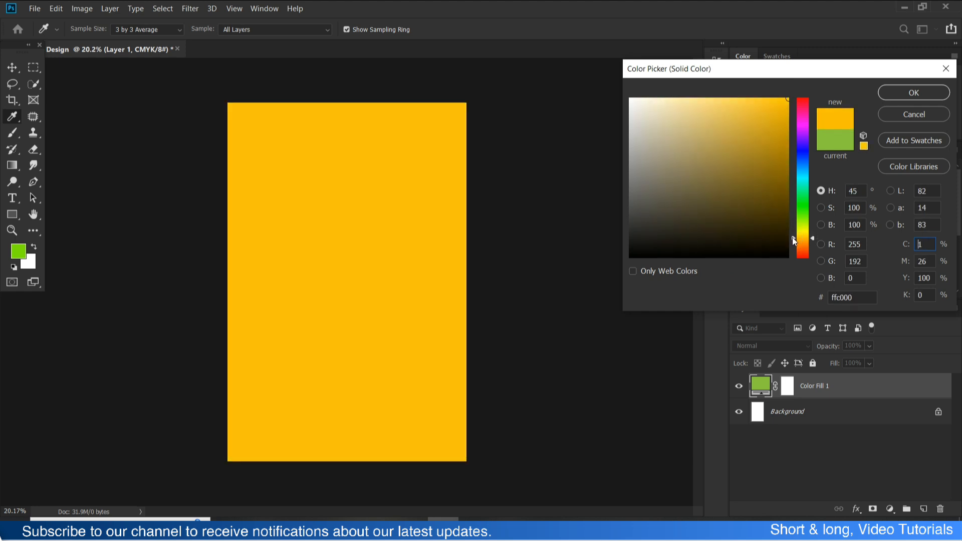
pyautogui.click(931, 93)
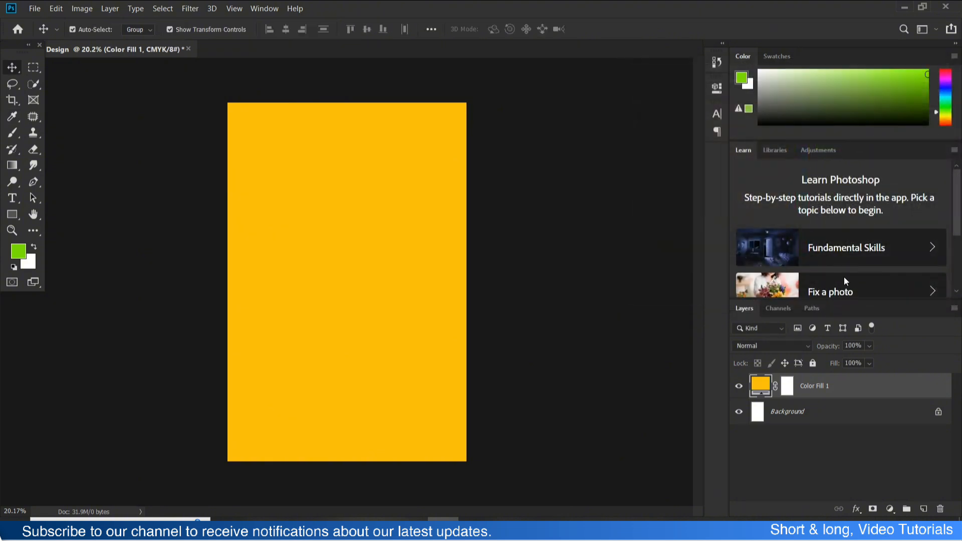
# - Select the lower half of the canvas across its full width with the Rectangular Marquee
pyautogui.click(811, 421)
pyautogui.click(828, 392)
pyautogui.click(923, 509)
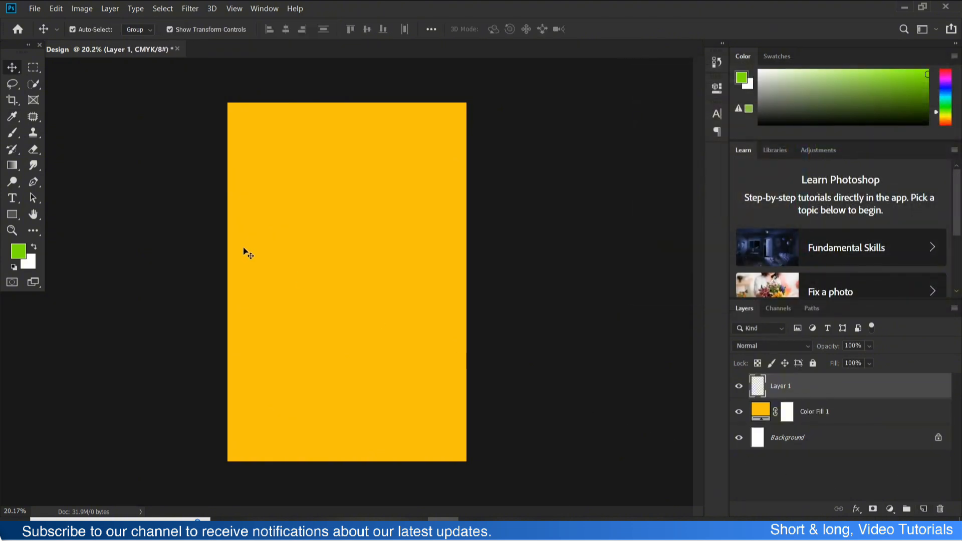
pyautogui.click(33, 67)
pyautogui.moveTo(208, 283); pyautogui.dragTo(514, 459)
# - Fill the selection on a new layer with linear green-to-transparent gradients rising from the canvas's bottom edge
pyautogui.click(12, 165)
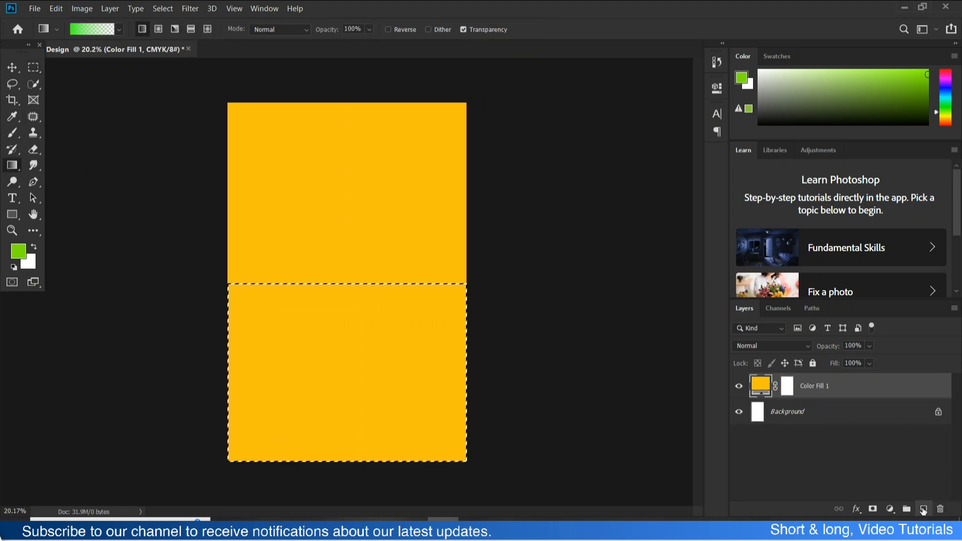
pyautogui.click(923, 510)
pyautogui.moveTo(335, 484); pyautogui.dragTo(352, 333)
pyautogui.moveTo(337, 501); pyautogui.dragTo(345, 341)
pyautogui.moveTo(342, 483); pyautogui.dragTo(342, 331)
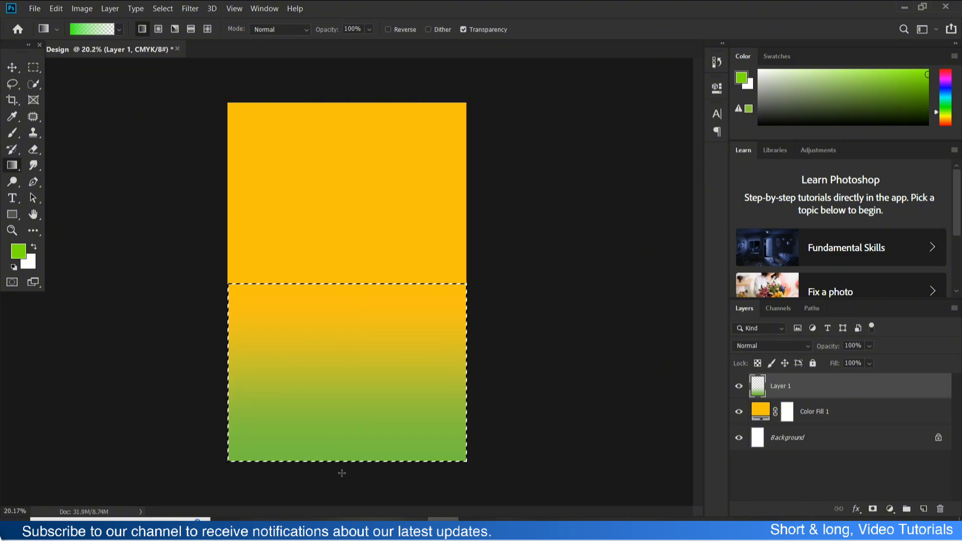
pyautogui.moveTo(350, 480); pyautogui.dragTo(349, 281)
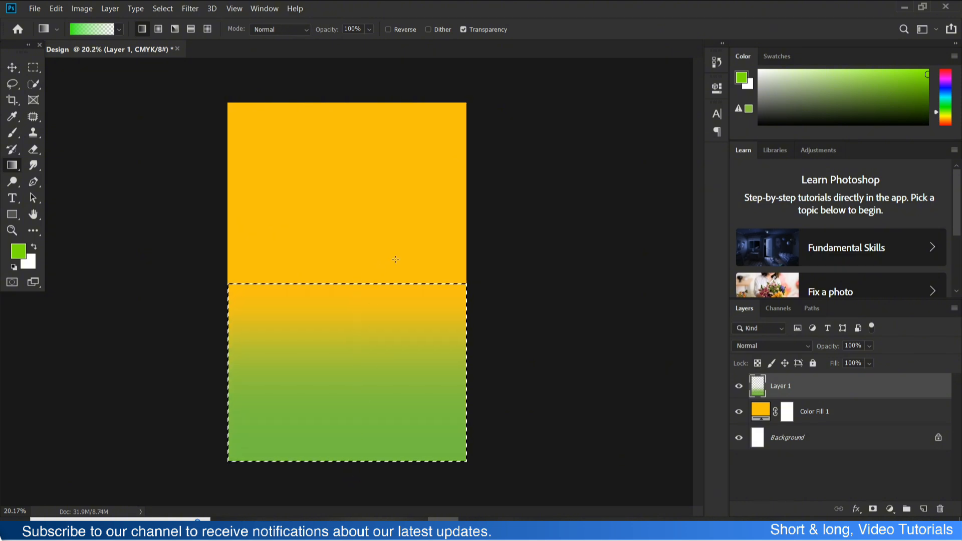
pyautogui.moveTo(359, 485); pyautogui.dragTo(360, 275)
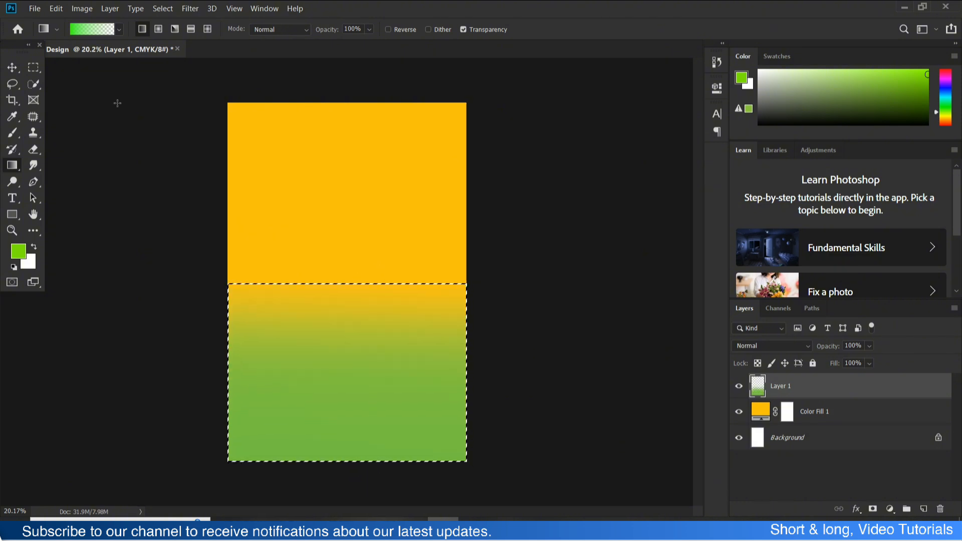
# - Deselect the marquee area and enlarge the green gradient layer so it extends past both sides of the canvas
pyautogui.click(15, 63)
pyautogui.hotkey('ctrl', 'd')
pyautogui.click(193, 241)
pyautogui.click(461, 333)
pyautogui.scroll(-1, 391, 311)
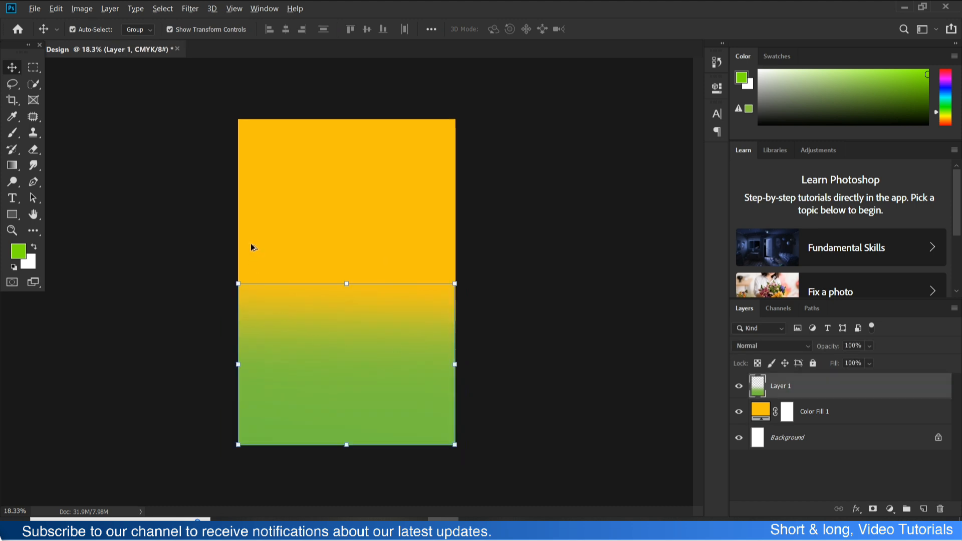
pyautogui.scroll(4, 251, 244)
pyautogui.moveTo(354, 288); pyautogui.dragTo(359, 344)
pyautogui.press('Return')
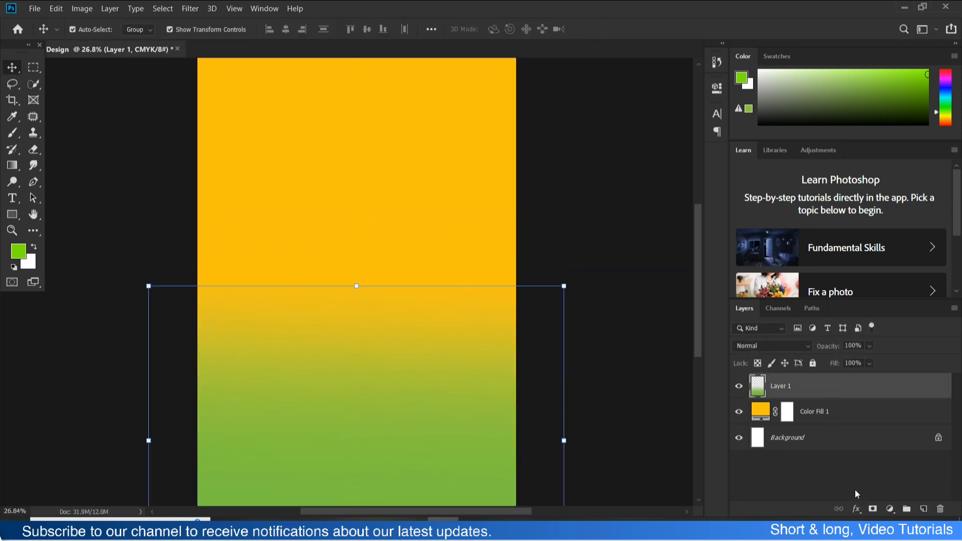
# - Mask the green gradient layer and paint with a large soft black brush to fade its upper edge into the yellow
pyautogui.doubleClick(873, 509)
pyautogui.press('b')
pyautogui.rightClick(312, 138)
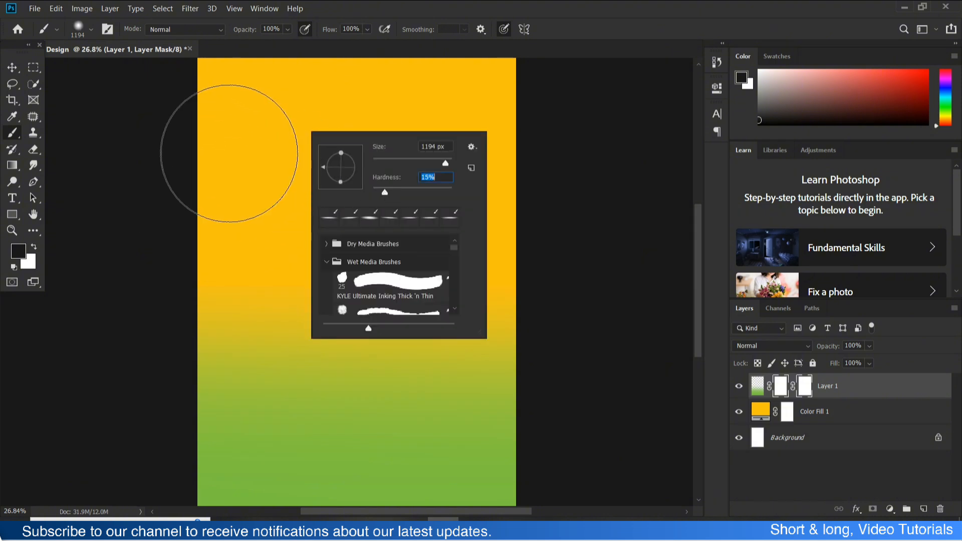
pyautogui.moveTo(229, 153)
pyautogui.mouseDown()
pyautogui.moveTo(517, 249)
pyautogui.moveTo(254, 255)
pyautogui.moveTo(237, 265)
pyautogui.moveTo(608, 249)
pyautogui.mouseUp()
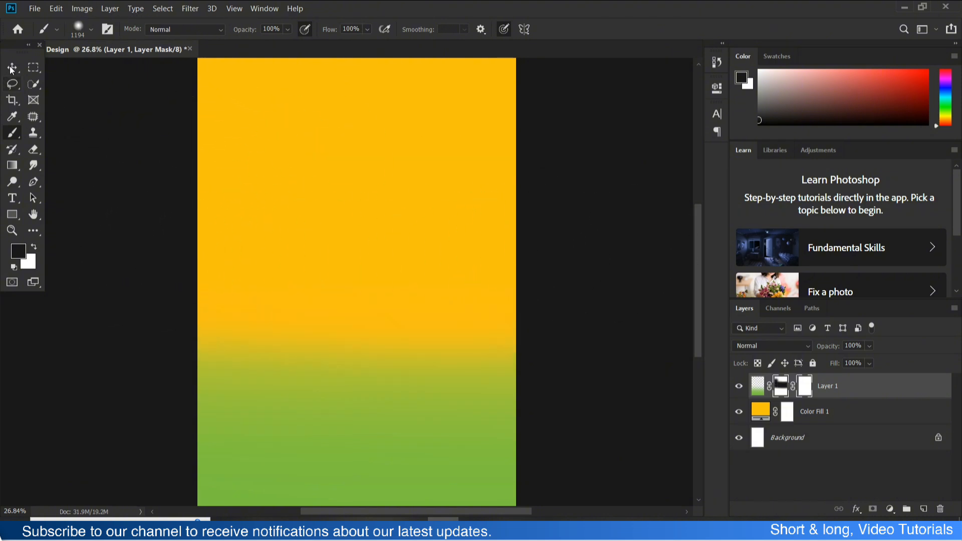
# - Enlarge the masked green gradient layer to about 158% and reposition it over the lower part of the label
pyautogui.click(12, 68)
pyautogui.moveTo(356, 285); pyautogui.dragTo(357, 271)
pyautogui.moveTo(358, 330); pyautogui.dragTo(360, 226)
pyautogui.press('Return')
pyautogui.scroll(-8, 598, 196)
pyautogui.click(561, 198)
pyautogui.moveTo(342, 295); pyautogui.dragTo(341, 347)
pyautogui.click(602, 217)
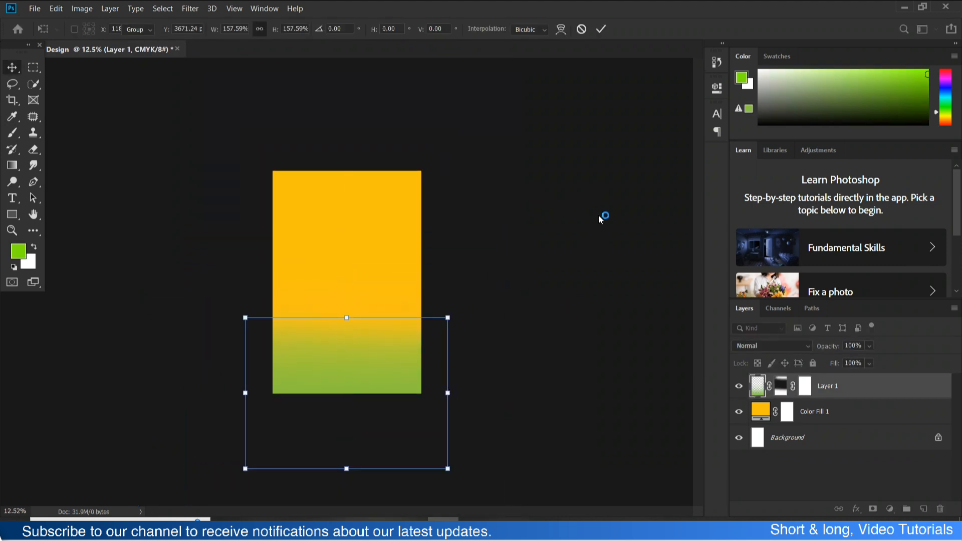
pyautogui.click(402, 350)
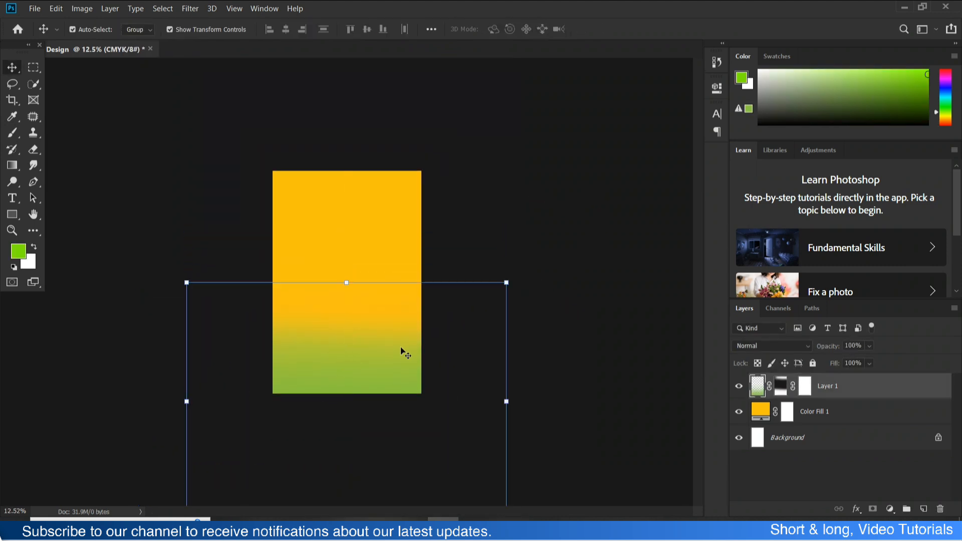
# - Add a new layer above the green gradient and set up the Brush with white as the foreground colour
pyautogui.click(833, 417)
pyautogui.click(881, 390)
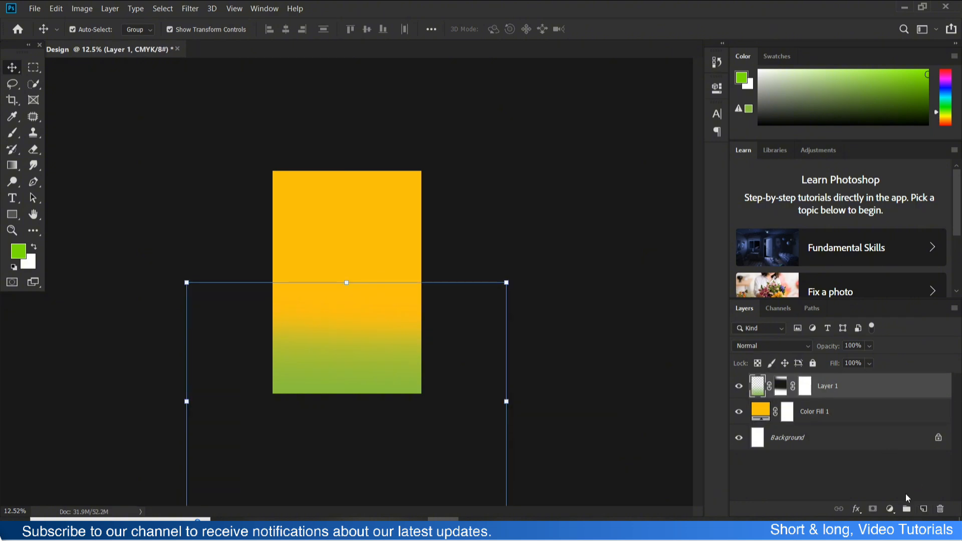
pyautogui.click(923, 510)
pyautogui.click(12, 133)
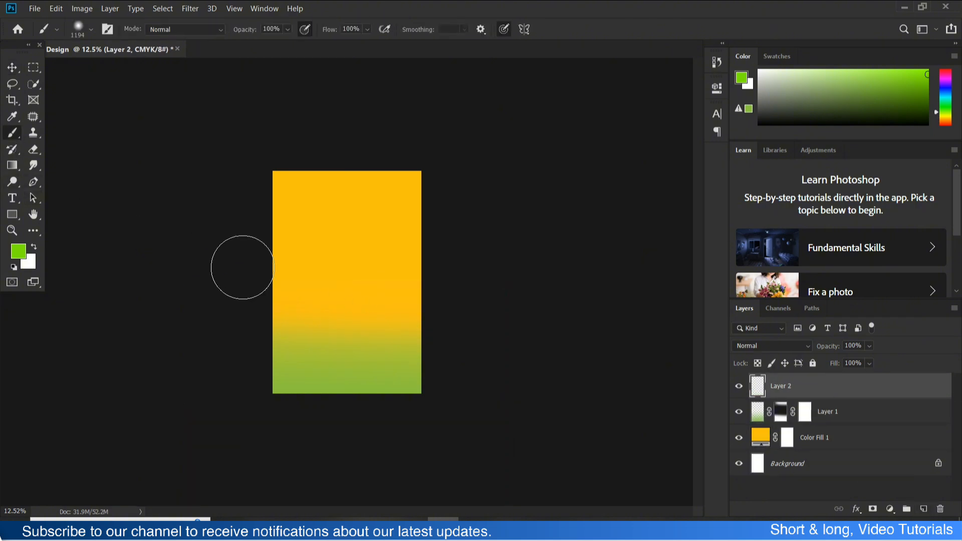
pyautogui.click(34, 246)
pyautogui.click(328, 296)
pyautogui.rightClick(329, 295)
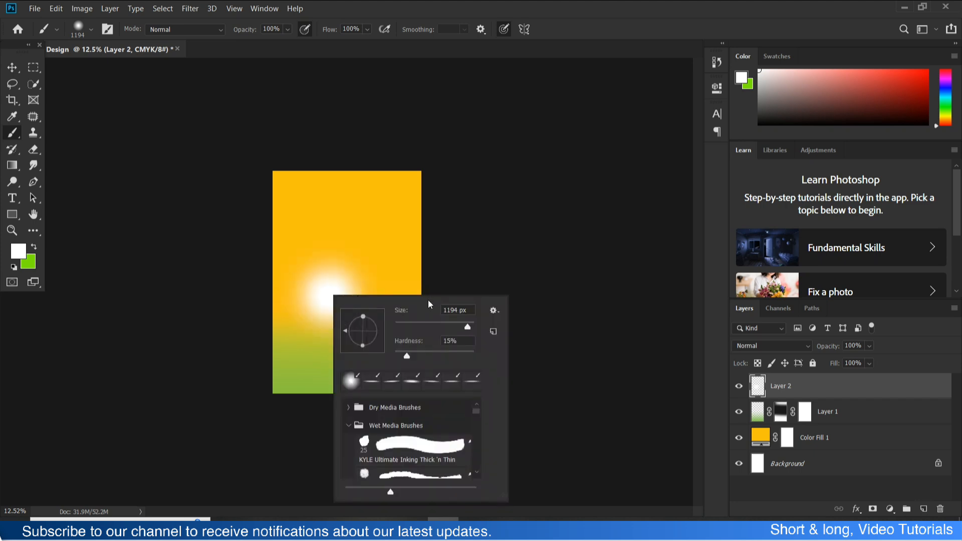
pyautogui.hotkey('ctrl', 'z')
# - Enlarge the brush to 1811 px and paint one soft white glow near the middle of the label
pyautogui.rightClick(352, 295)
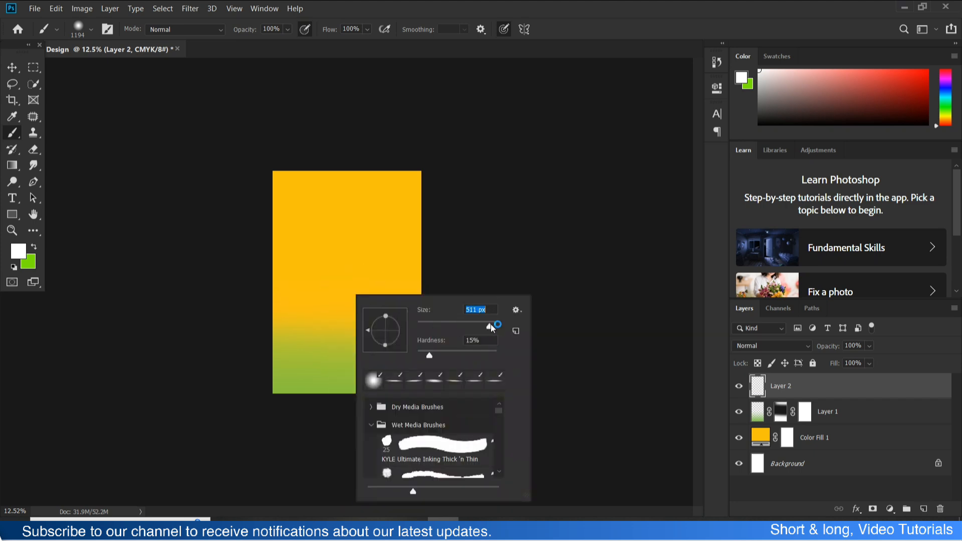
pyautogui.moveTo(492, 327); pyautogui.dragTo(498, 327)
pyautogui.click(334, 283)
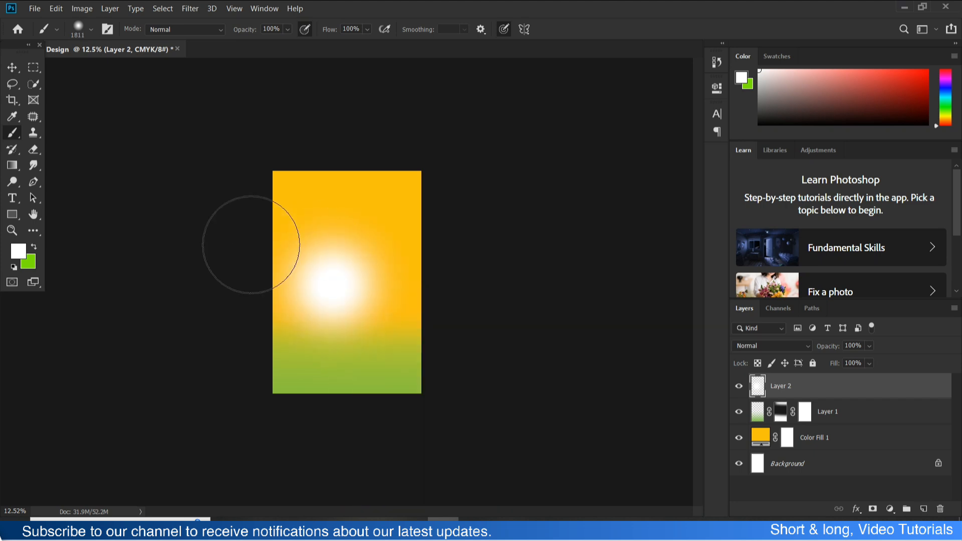
# - Move the white glow down onto the yellow-green transition and set its layer's blend mode to Soft Light
pyautogui.click(18, 72)
pyautogui.moveTo(333, 303); pyautogui.dragTo(344, 327)
pyautogui.click(797, 346)
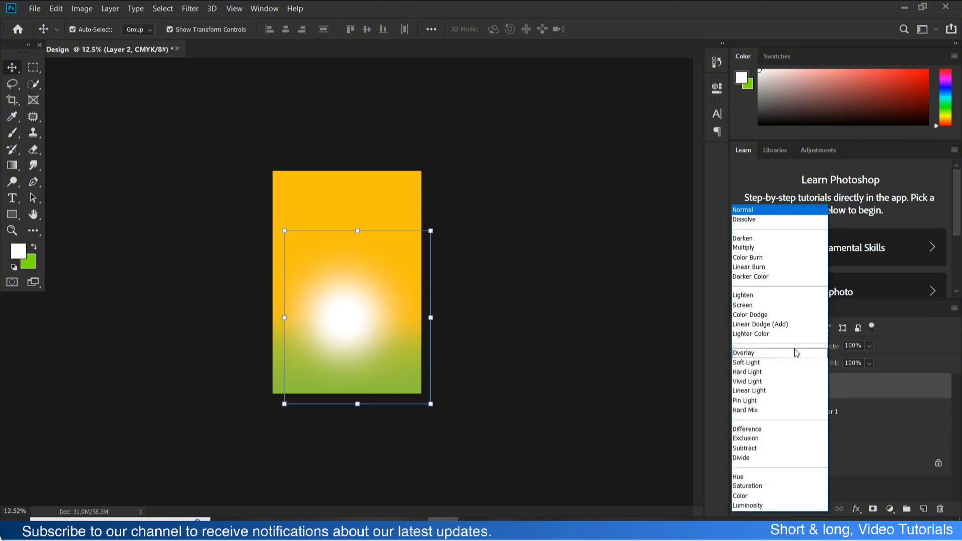
pyautogui.click(768, 363)
# - Stretch the glow layer to about 194% width and 80% height, centred over the yellow-green transition
pyautogui.moveTo(355, 403); pyautogui.dragTo(358, 339)
pyautogui.moveTo(372, 295); pyautogui.dragTo(366, 329)
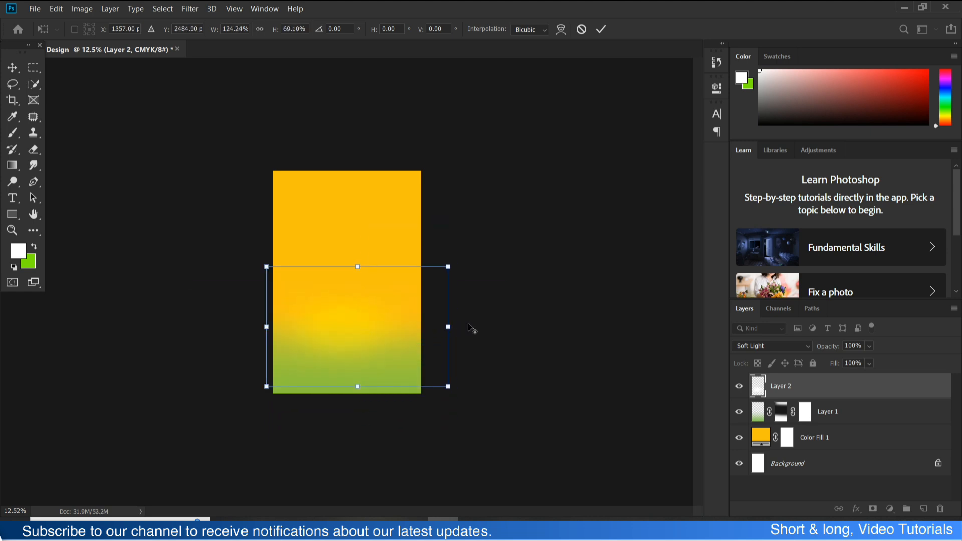
pyautogui.moveTo(449, 327); pyautogui.dragTo(509, 326)
pyautogui.moveTo(404, 325); pyautogui.dragTo(377, 322)
pyautogui.moveTo(359, 264); pyautogui.dragTo(361, 241)
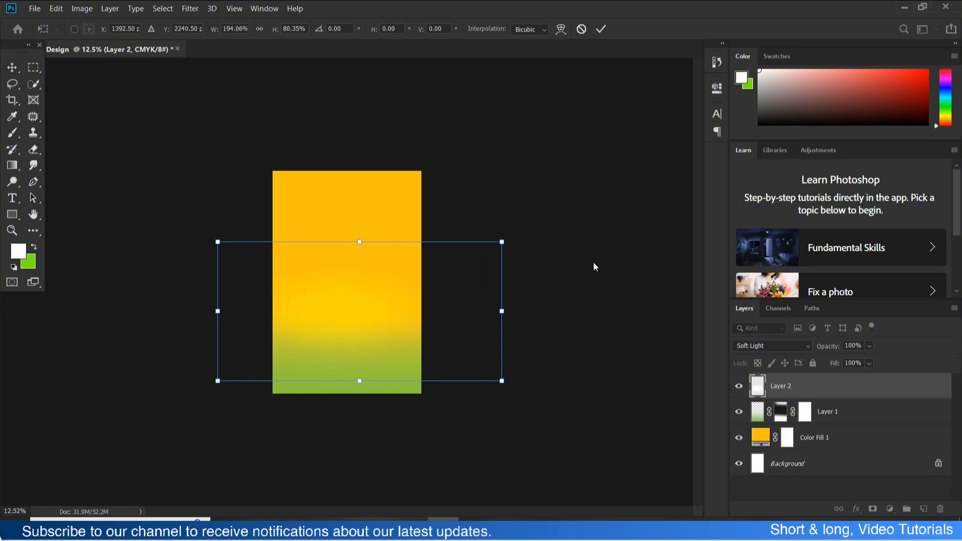
pyautogui.press('Return')
pyautogui.click(581, 280)
# - Apply the glow layer's transform and shift the yellow fill layer to a slightly more orange tone
pyautogui.click(353, 313)
pyautogui.scroll(4, 339, 218)
pyautogui.click(364, 151)
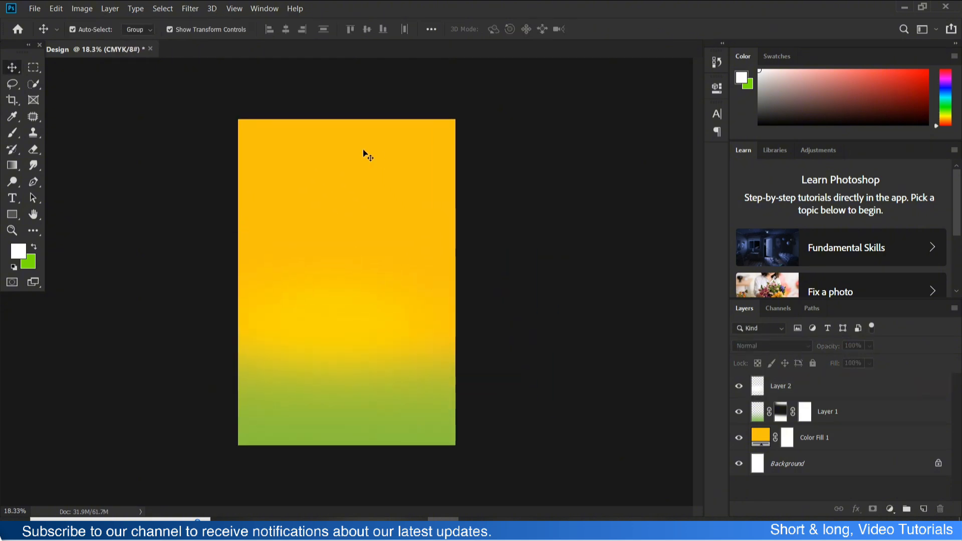
pyautogui.doubleClick(753, 434)
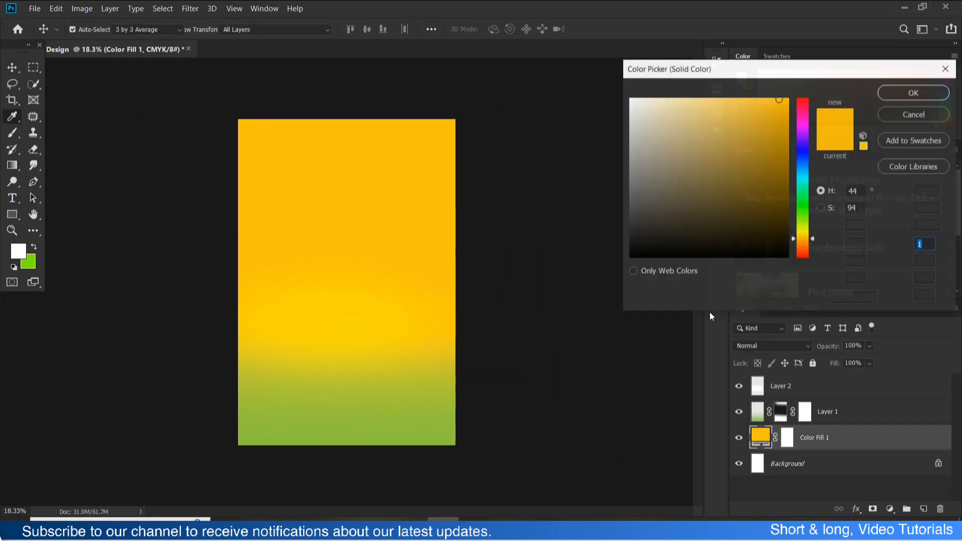
pyautogui.click(788, 101)
pyautogui.click(900, 97)
# - Move the green gradient layer up so the green reaches higher into the label
pyautogui.press('v')
pyautogui.click(454, 400)
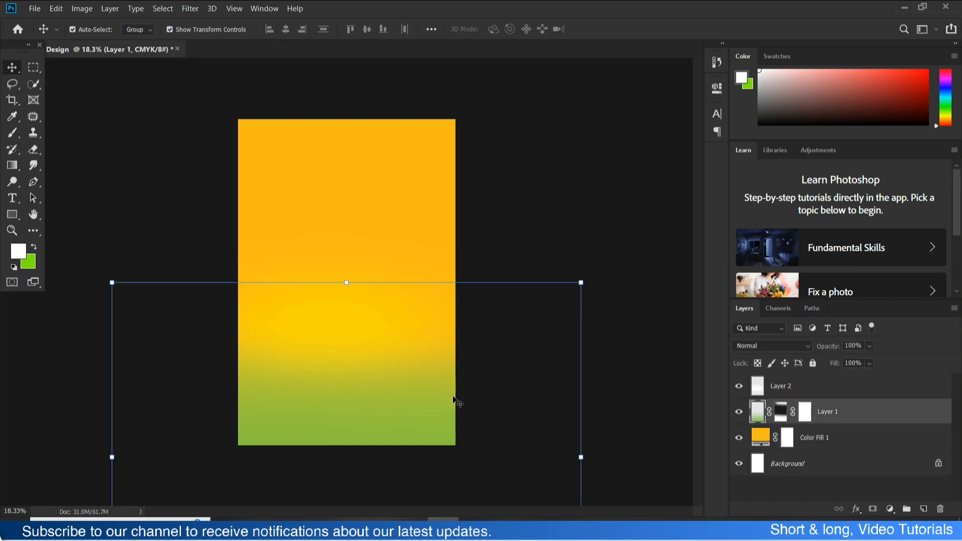
pyautogui.moveTo(396, 396); pyautogui.dragTo(402, 335)
pyautogui.click(469, 282)
pyautogui.click(423, 303)
# - Place the Fruits (1) pineapple image from the PNG Images folder, scaled down over the yellow-green transition in the label's lower half
pyautogui.click(505, 528)
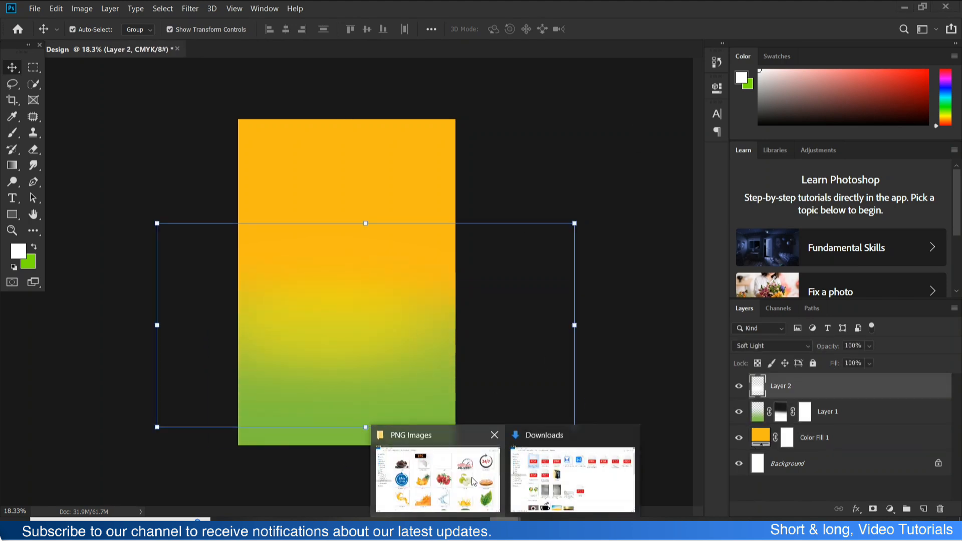
pyautogui.click(471, 478)
pyautogui.moveTo(352, 312); pyautogui.dragTo(365, 332)
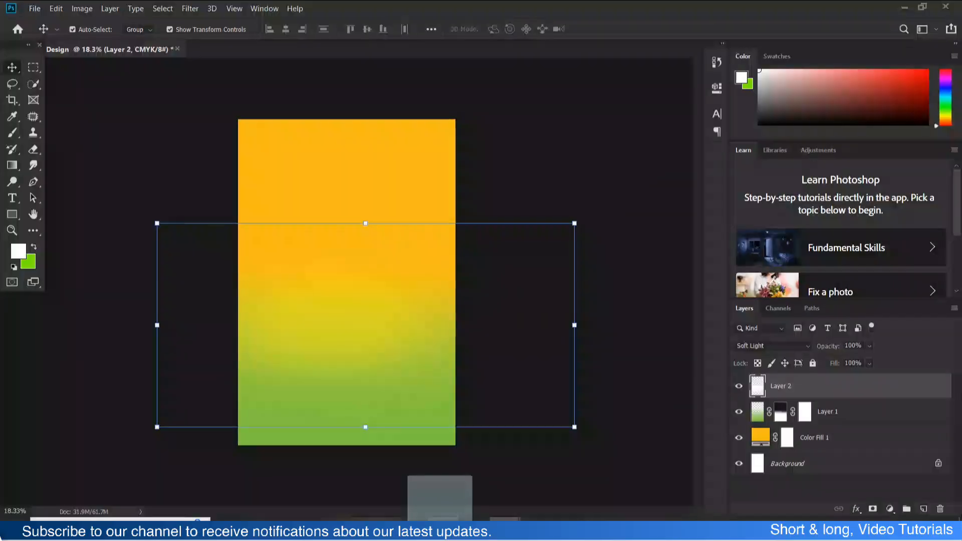
pyautogui.moveTo(353, 295); pyautogui.dragTo(353, 332)
pyautogui.moveTo(346, 428); pyautogui.dragTo(346, 389)
pyautogui.moveTo(353, 340); pyautogui.dragTo(353, 371)
pyautogui.press('Return')
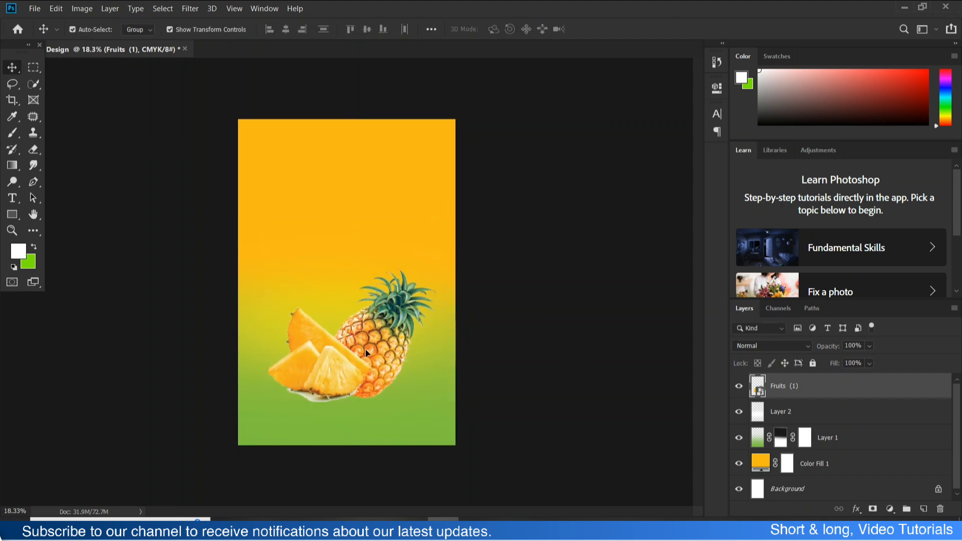
# - Add a layer mask to the Fruits (1) layer and rasterize the layer
pyautogui.click(875, 509)
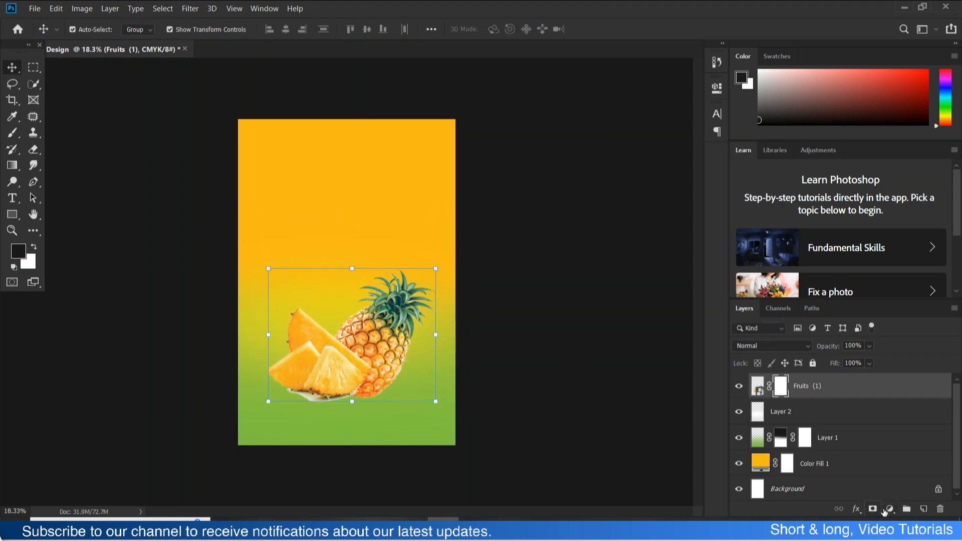
pyautogui.click(809, 492)
pyautogui.scroll(2, 346, 401)
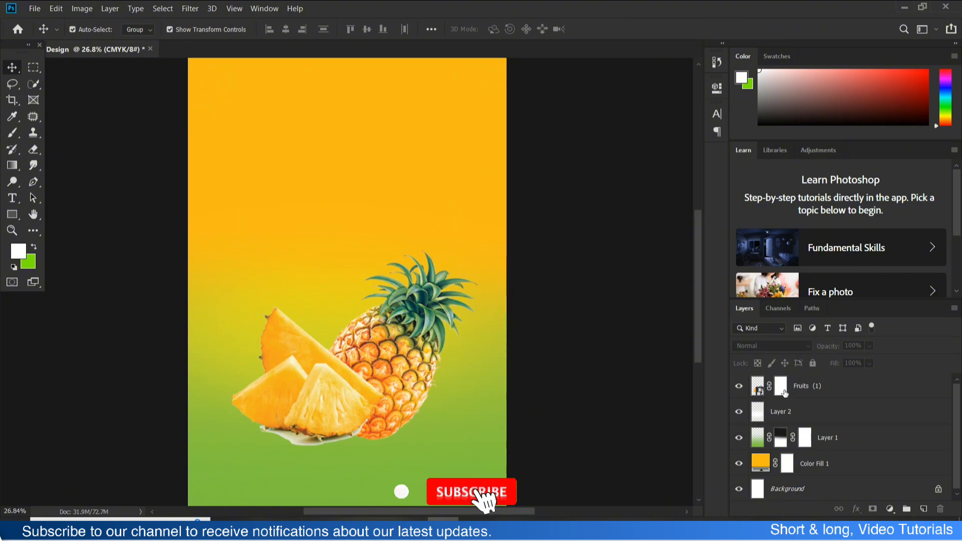
pyautogui.click(758, 390)
pyautogui.rightClick(758, 390)
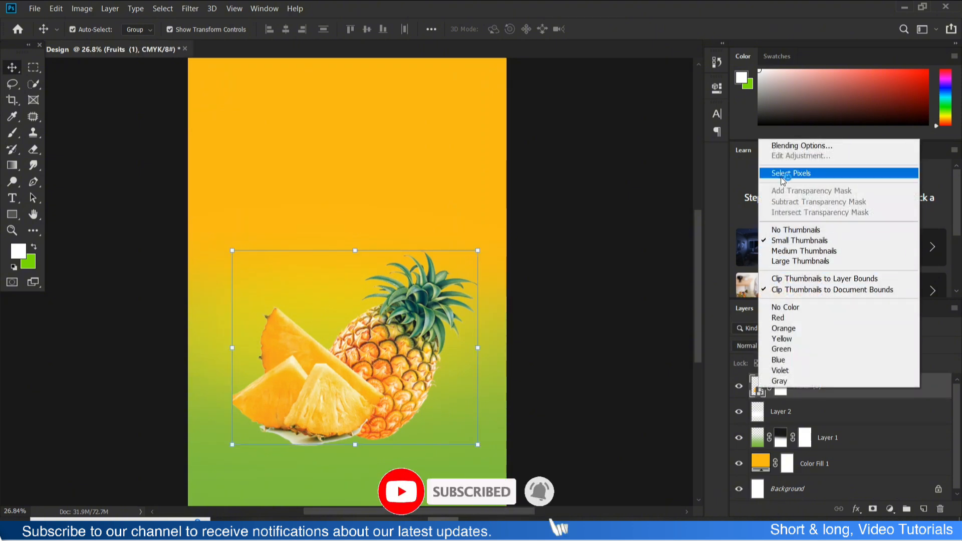
pyautogui.click(650, 381)
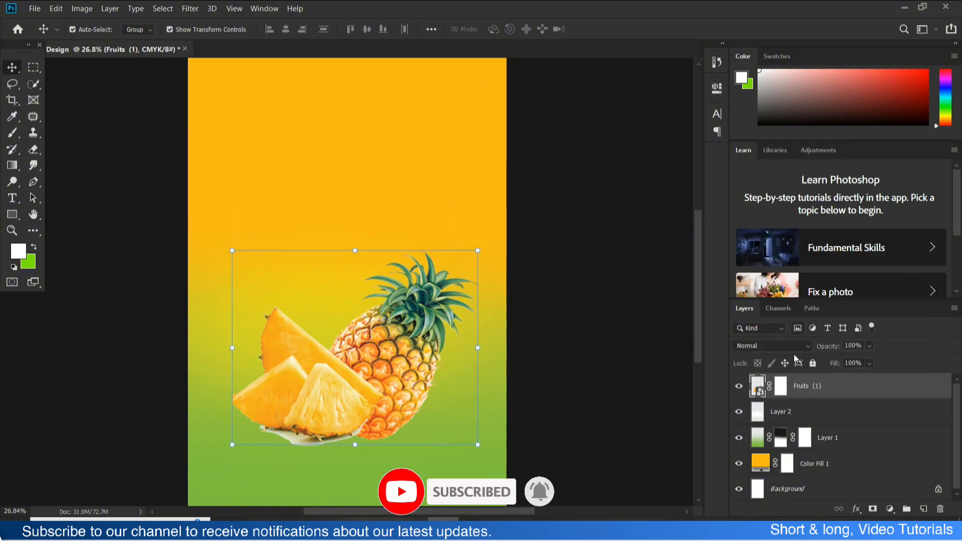
pyautogui.rightClick(778, 381)
pyautogui.click(829, 378)
pyautogui.rightClick(817, 386)
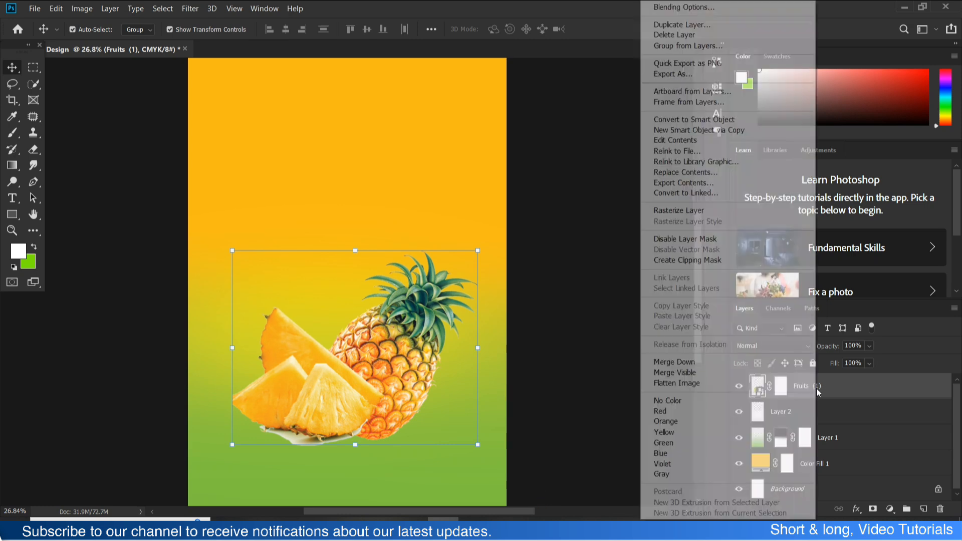
pyautogui.click(713, 211)
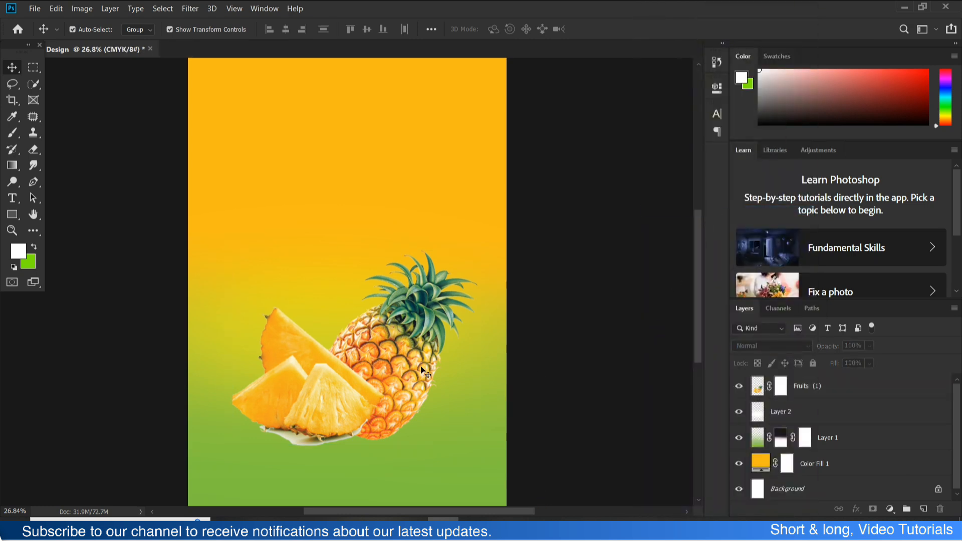
# - Target the Fruits (1) layer mask and set up a black Brush at 37 px with 65% hardness
pyautogui.scroll(-2, 375, 428)
pyautogui.click(781, 386)
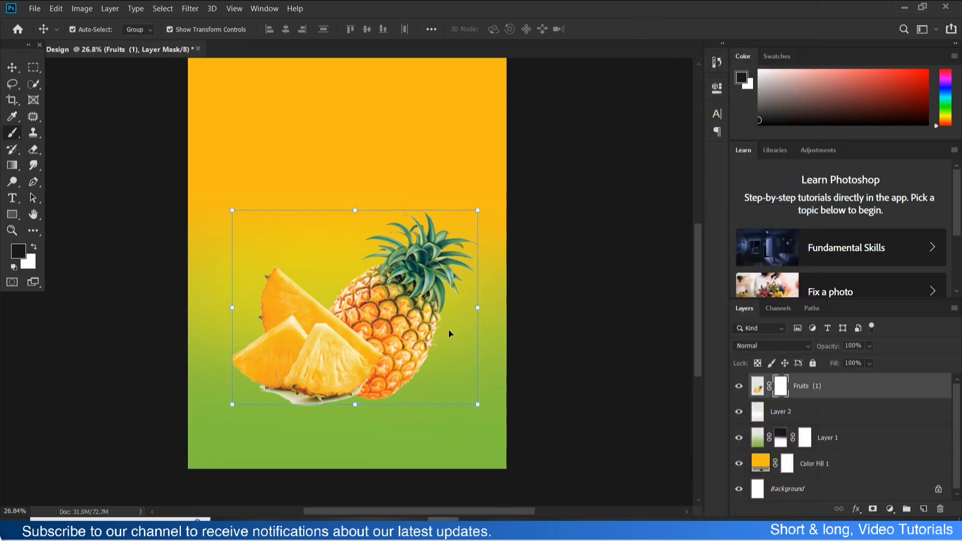
pyautogui.press('b')
pyautogui.scroll(5, 394, 324)
pyautogui.rightClick(395, 324)
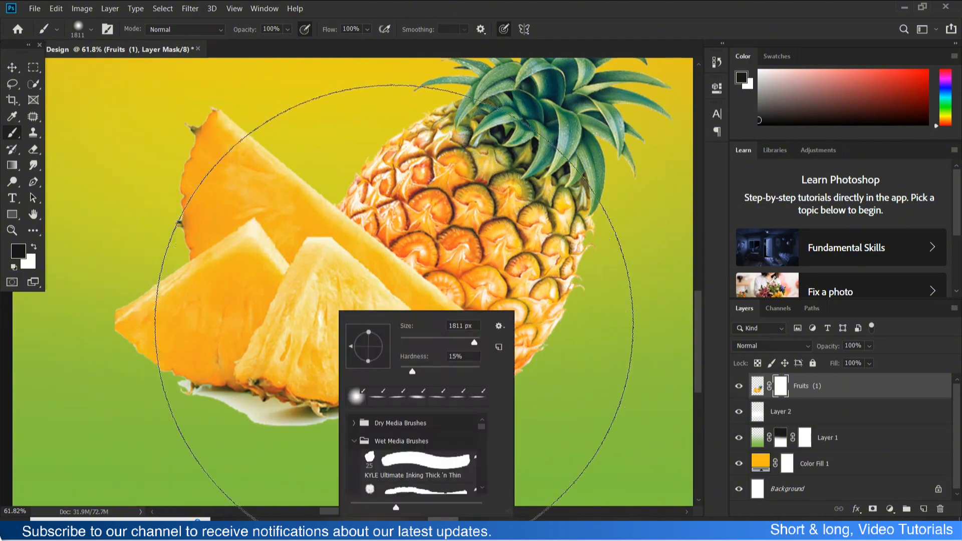
pyautogui.moveTo(410, 342); pyautogui.dragTo(414, 343)
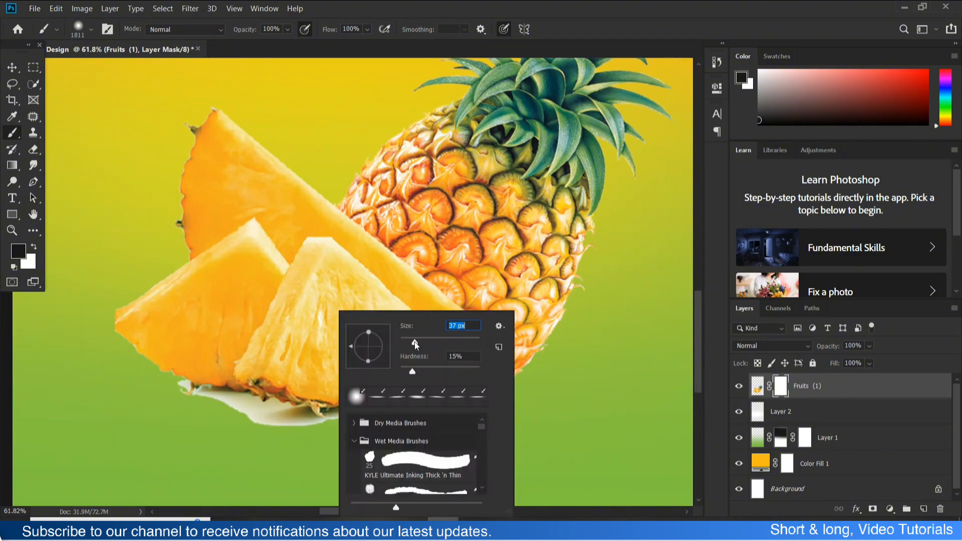
pyautogui.click(215, 404)
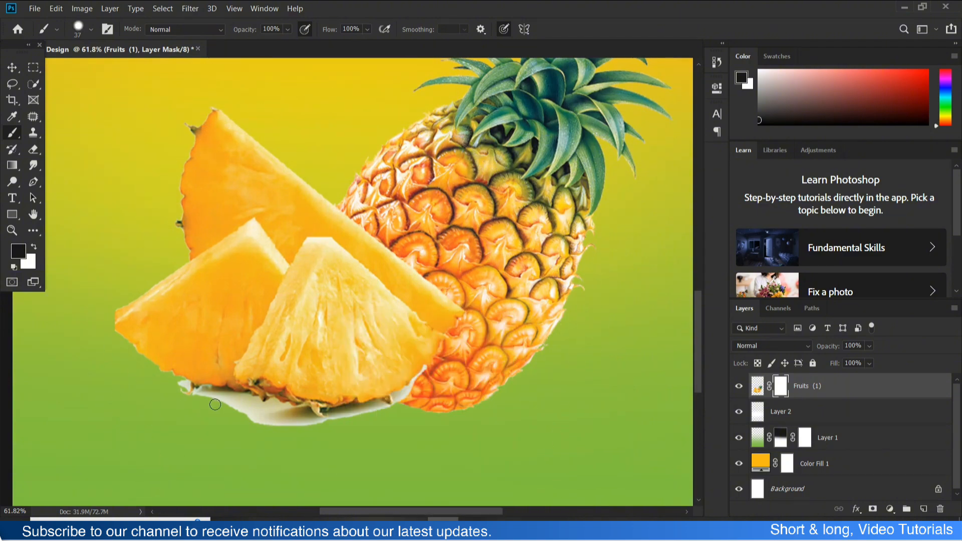
# - Mask out the white plate along the underside of the pineapple slices
pyautogui.scroll(5, 192, 405)
pyautogui.scroll(-1, 194, 406)
pyautogui.moveTo(243, 371)
pyautogui.mouseDown()
pyautogui.moveTo(367, 395)
pyautogui.moveTo(352, 414)
pyautogui.moveTo(267, 387)
pyautogui.moveTo(452, 424)
pyautogui.moveTo(409, 433)
pyautogui.moveTo(450, 451)
pyautogui.mouseUp()
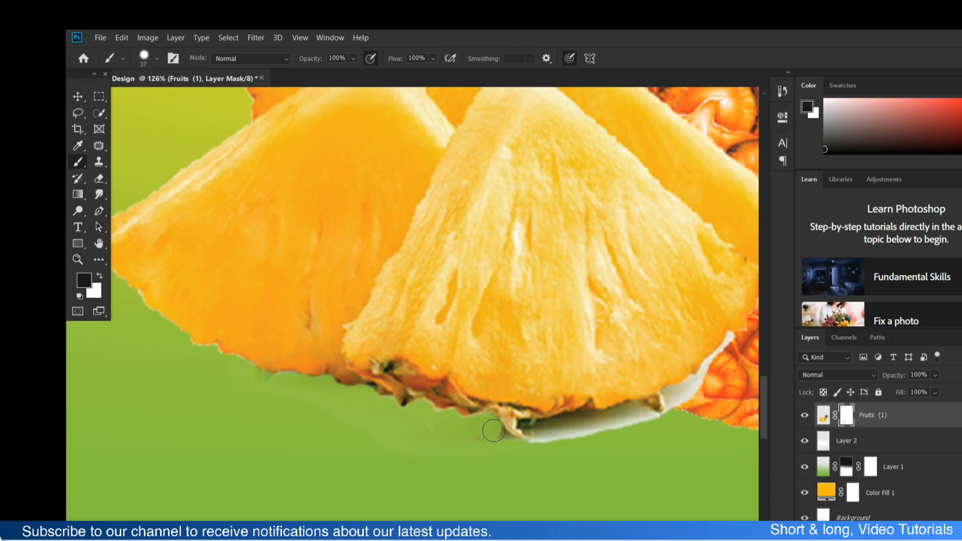
pyautogui.moveTo(546, 431); pyautogui.dragTo(594, 426)
pyautogui.scroll(-2, 576, 421)
pyautogui.hscroll(5, 520, 393)
pyautogui.scroll(1, 326, 411)
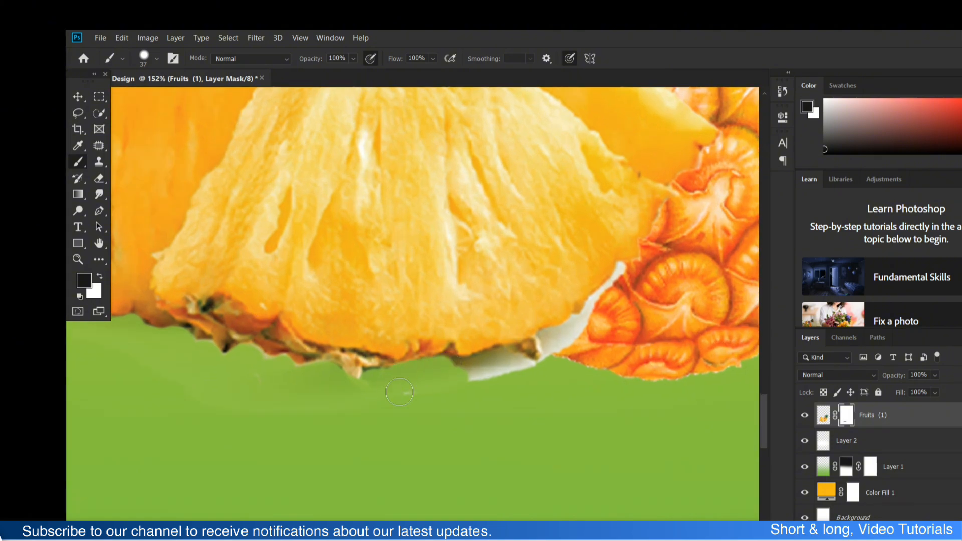
pyautogui.scroll(-2, 204, 405)
pyautogui.hscroll(-2, 258, 423)
# - Set the brush to 39 px with a harder edge and mask out the plate remnant under the front slice's right corner
pyautogui.rightClick(418, 373)
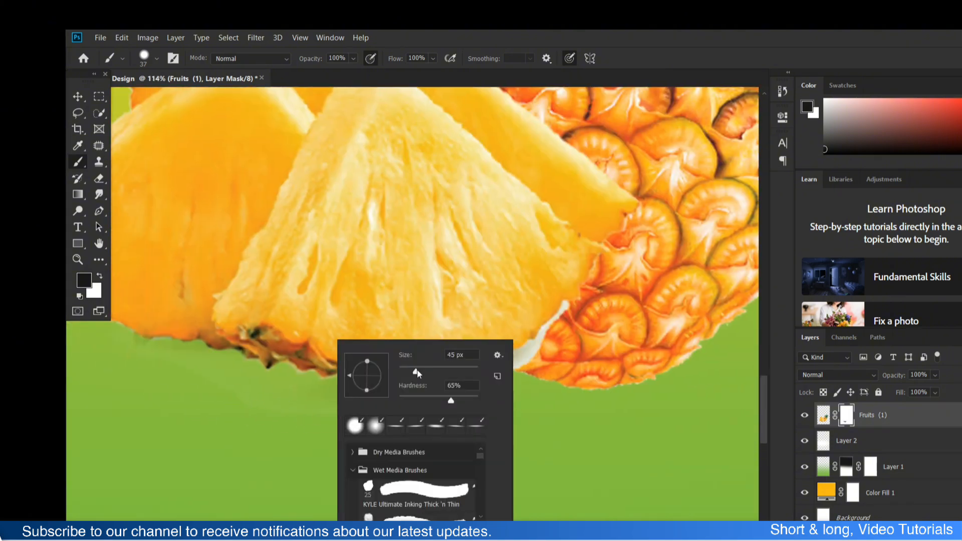
pyautogui.moveTo(458, 400); pyautogui.dragTo(478, 401)
pyautogui.moveTo(233, 395); pyautogui.dragTo(257, 406)
pyautogui.scroll(-5, 299, 407)
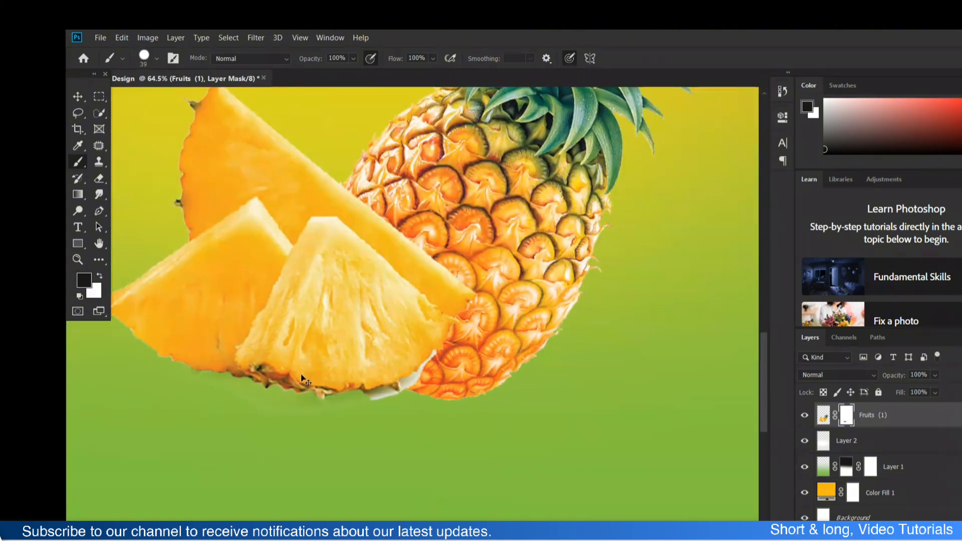
pyautogui.scroll(-2, 350, 443)
pyautogui.scroll(1, 331, 396)
pyautogui.scroll(7, 394, 373)
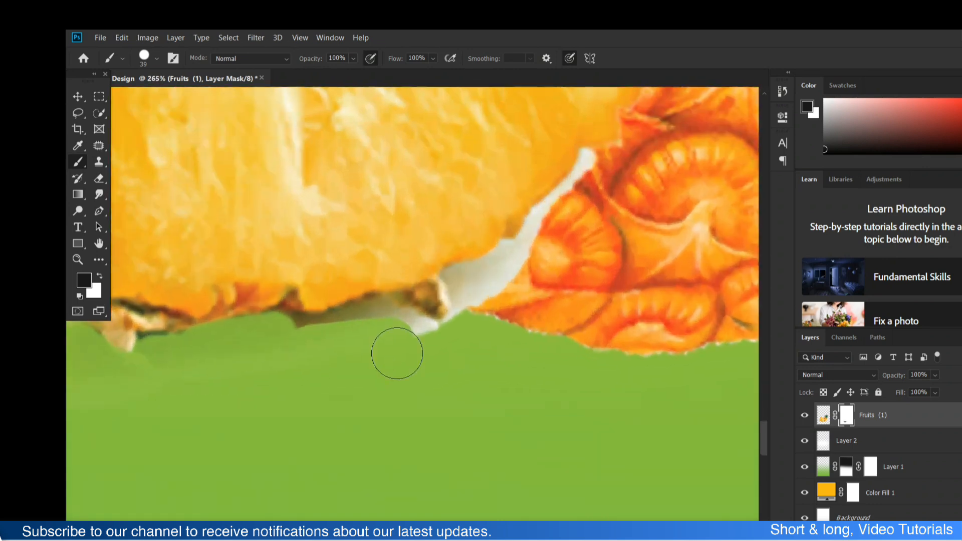
pyautogui.moveTo(408, 337)
pyautogui.mouseDown()
pyautogui.moveTo(238, 346)
pyautogui.moveTo(446, 313)
pyautogui.mouseUp()
pyautogui.hscroll(3, 425, 333)
# - Clone pineapple skin over the white gap between the front slice and the whole pineapple with an 11 px Clone Stamp on the Fruits (1) pixels
pyautogui.click(98, 162)
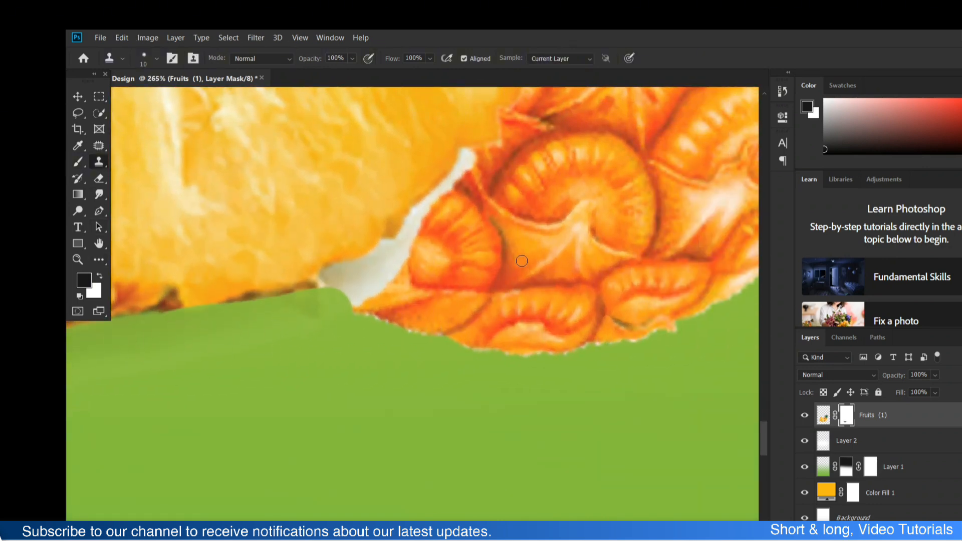
pyautogui.click(823, 416)
pyautogui.keyDown('alt'); pyautogui.rightClick(543, 174); pyautogui.keyUp('alt')
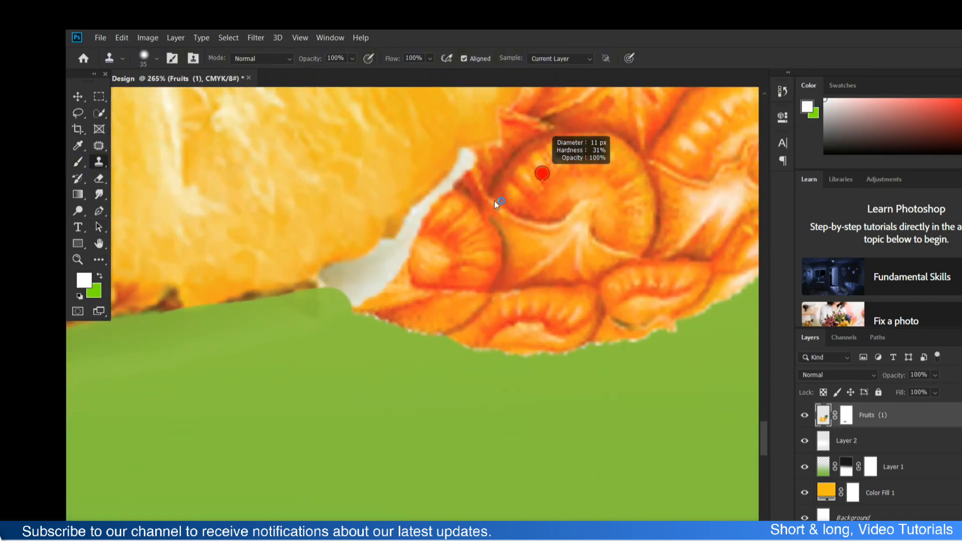
pyautogui.keyDown('alt'); pyautogui.click(543, 173); pyautogui.keyUp('alt')
pyautogui.moveTo(480, 175)
pyautogui.mouseDown()
pyautogui.moveTo(382, 288)
pyautogui.moveTo(356, 303)
pyautogui.moveTo(333, 290)
pyautogui.moveTo(332, 273)
pyautogui.moveTo(375, 309)
pyautogui.mouseUp()
pyautogui.hotkey('ctrl', 'z')
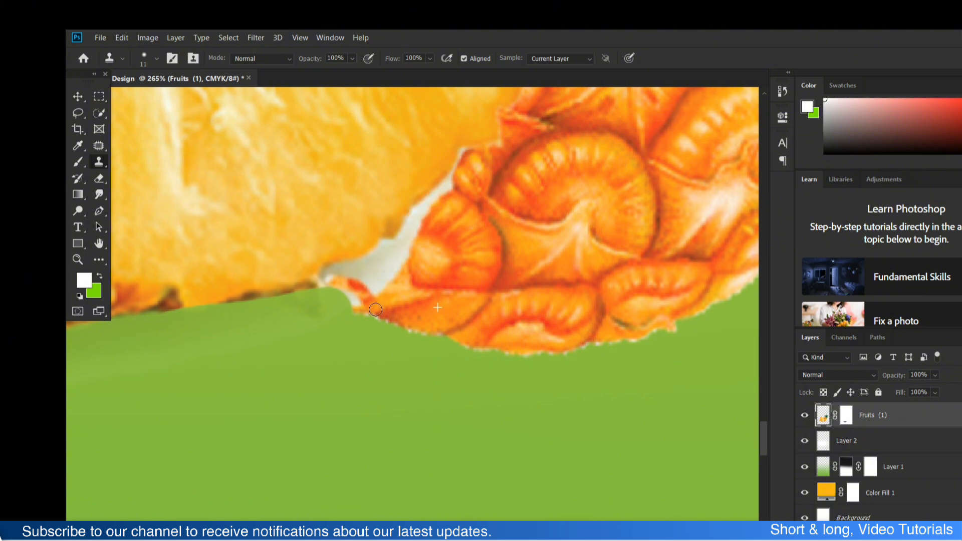
pyautogui.moveTo(327, 272); pyautogui.dragTo(391, 281)
pyautogui.moveTo(324, 271)
pyautogui.mouseDown()
pyautogui.moveTo(385, 251)
pyautogui.moveTo(404, 268)
pyautogui.moveTo(400, 245)
pyautogui.moveTo(446, 196)
pyautogui.moveTo(450, 170)
pyautogui.moveTo(383, 292)
pyautogui.moveTo(361, 299)
pyautogui.mouseUp()
pyautogui.scroll(-10, 459, 303)
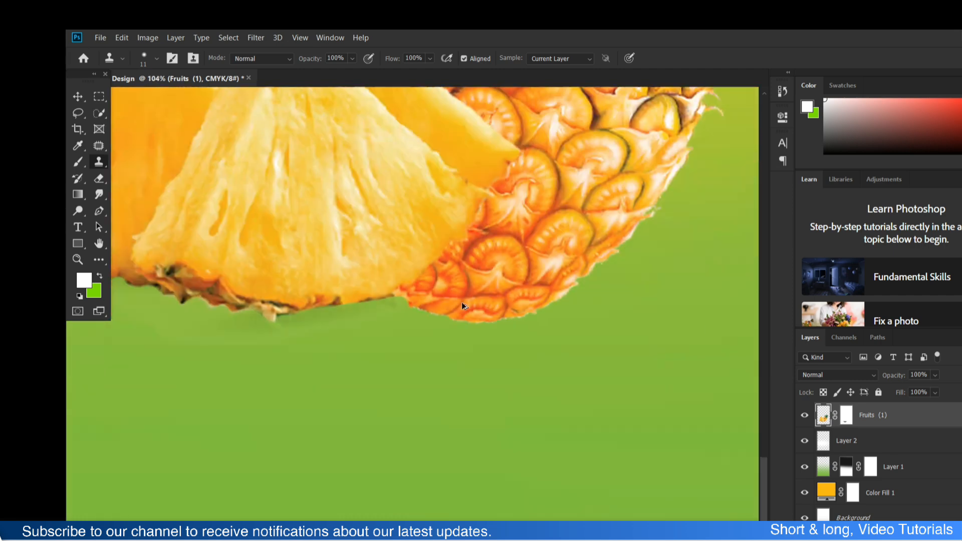
# - Add a Levels adjustment clipped to the Fruits (1) layer, with output black at 15 and a slightly lowered input white level
pyautogui.scroll(4, 494, 284)
pyautogui.press('v')
pyautogui.click(224, 232)
pyautogui.click(521, 331)
pyautogui.click(926, 538)
pyautogui.click(947, 371)
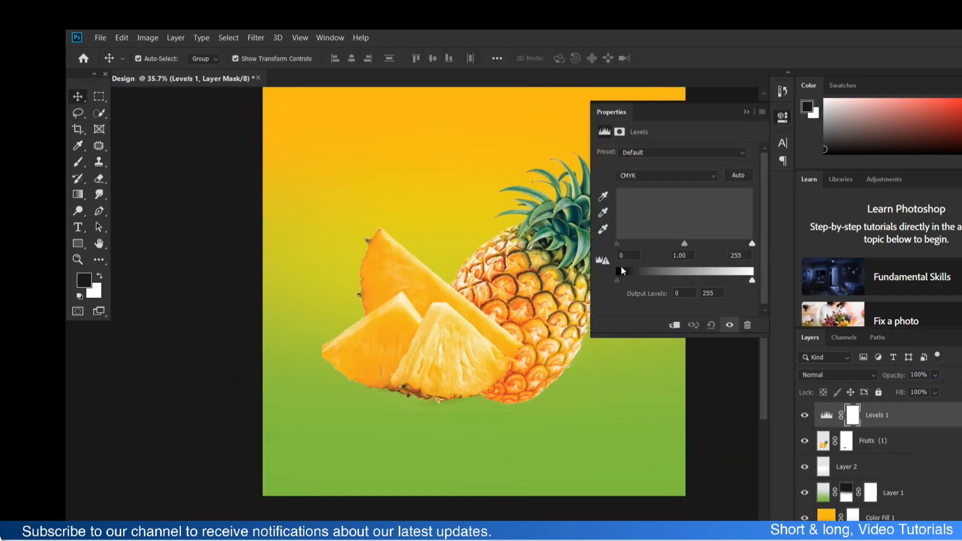
pyautogui.click(675, 325)
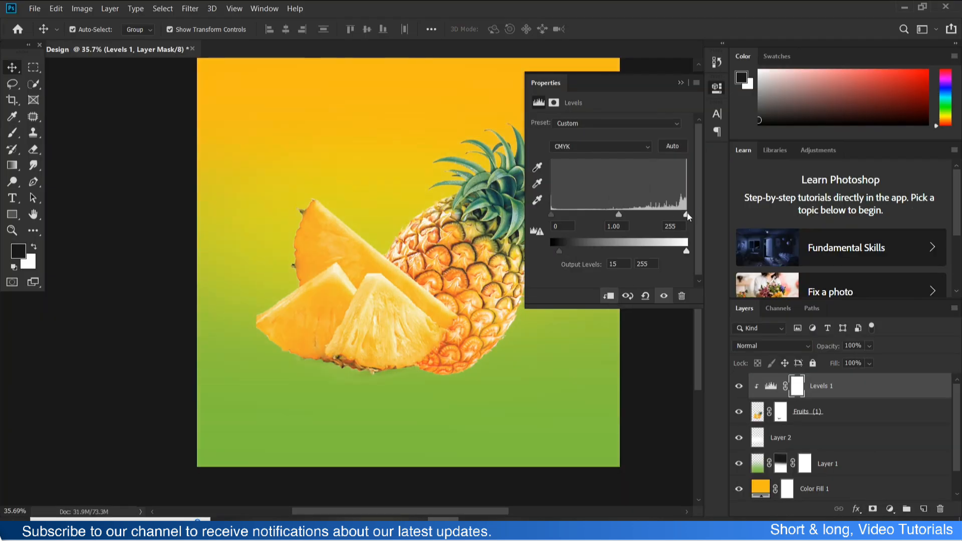
pyautogui.moveTo(686, 214); pyautogui.dragTo(677, 214)
pyautogui.click(681, 82)
# - Add a Hue/Saturation adjustment clipped to the fruit, with hue -5 and saturation +17
pyautogui.click(890, 509)
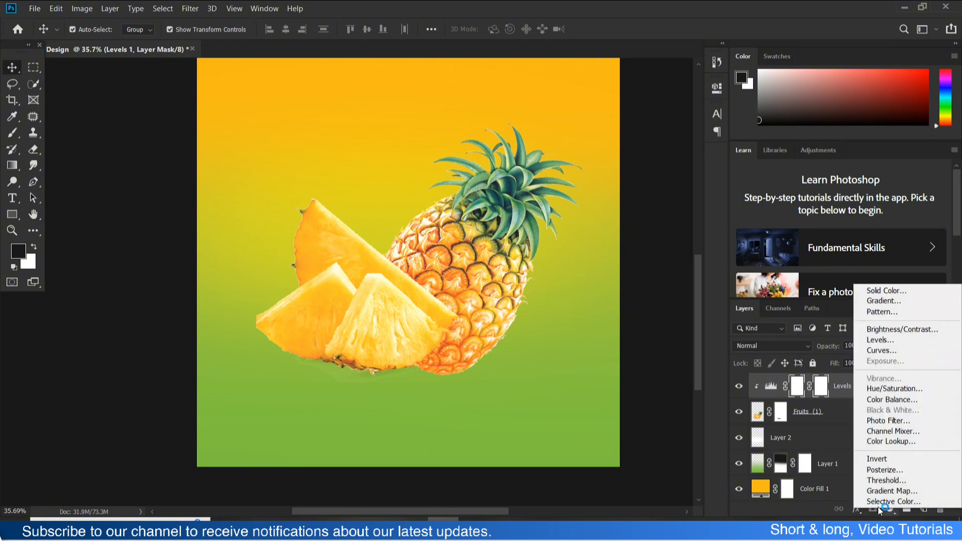
pyautogui.click(890, 389)
pyautogui.moveTo(610, 196); pyautogui.dragTo(618, 197)
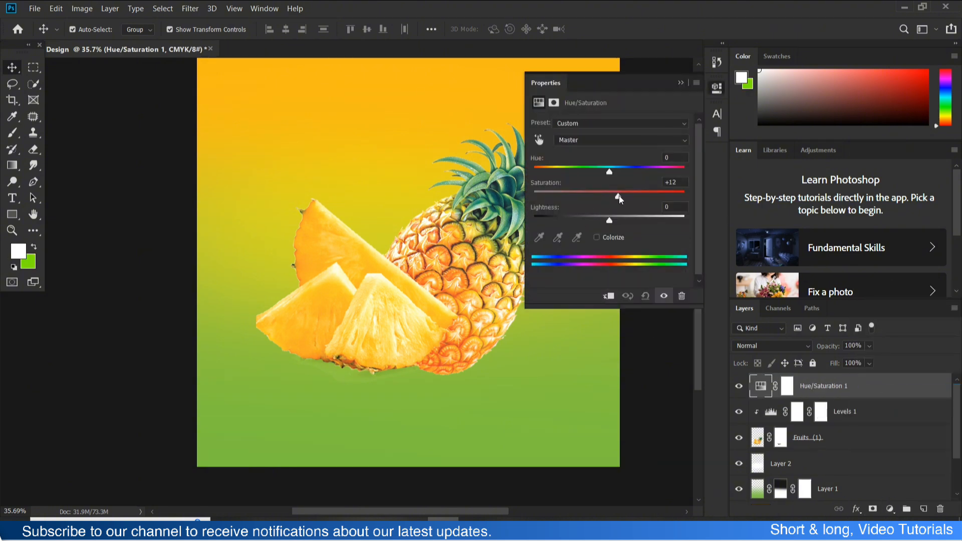
pyautogui.click(609, 295)
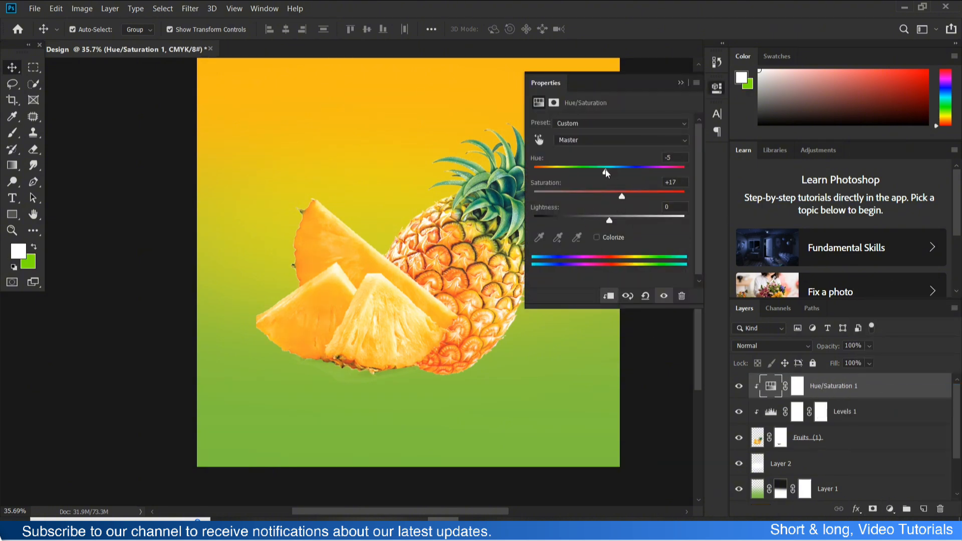
# - Nudge the fruit slightly down and add a new layer directly beneath the Fruits (1) layer
pyautogui.click(460, 326)
pyautogui.moveTo(460, 326); pyautogui.dragTo(462, 334)
pyautogui.click(847, 465)
pyautogui.click(924, 509)
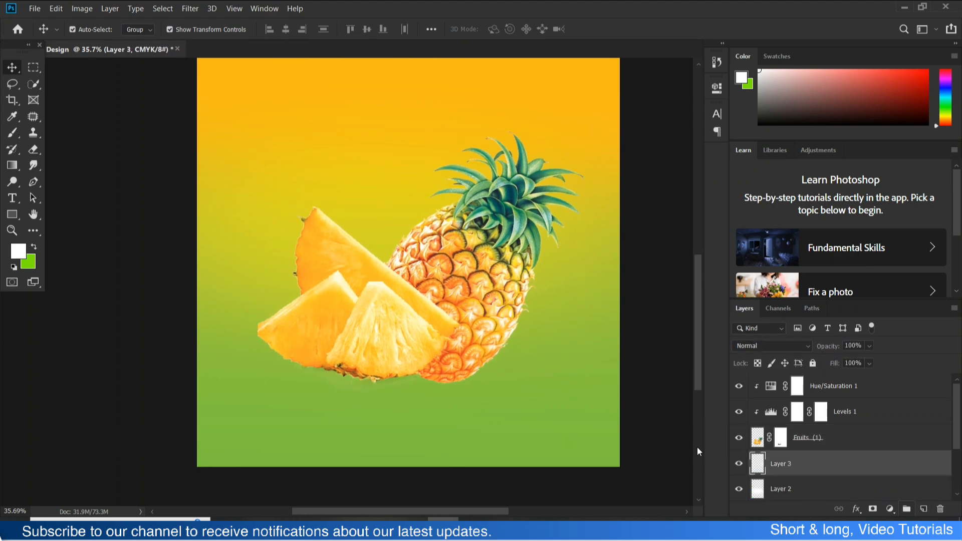
# - Set up a soft-edged Brush at 1648 px with white as the foreground colour
pyautogui.click(19, 133)
pyautogui.keyDown('alt'); pyautogui.click(400, 288); pyautogui.keyUp('alt')
pyautogui.moveTo(399, 288)
pyautogui.mouseDown()
pyautogui.moveTo(597, 301)
pyautogui.moveTo(576, 301)
pyautogui.mouseUp()
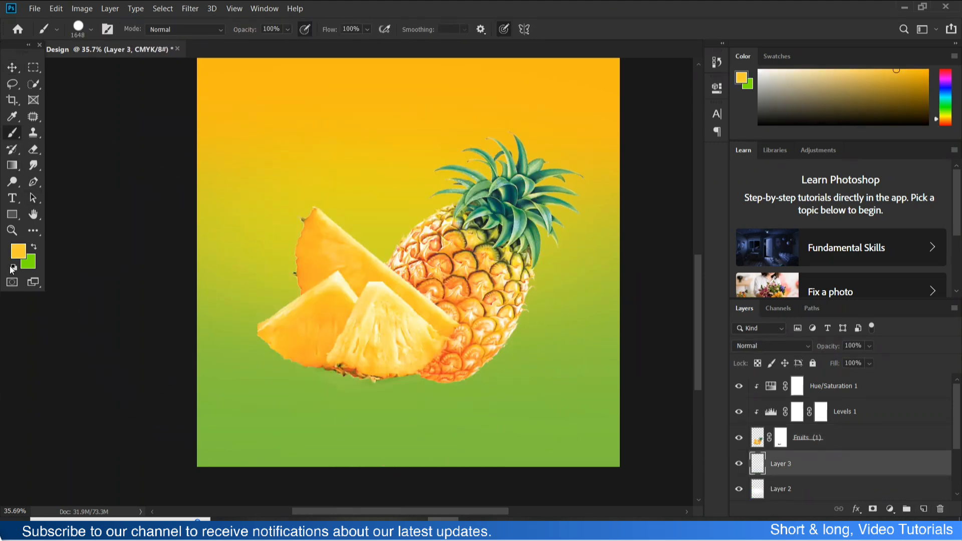
pyautogui.click(35, 247)
pyautogui.click(16, 268)
pyautogui.click(34, 247)
pyautogui.click(393, 308)
pyautogui.hotkey('ctrl', 'z')
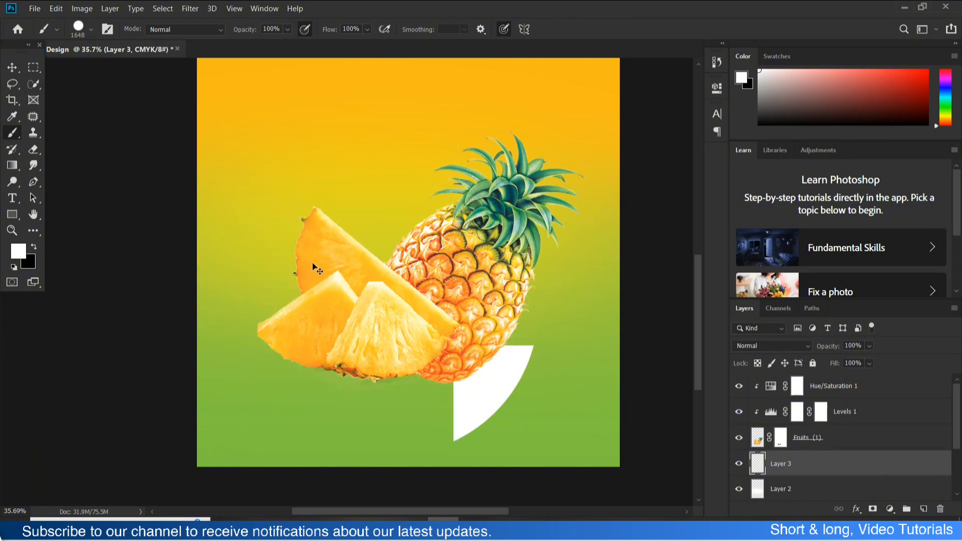
pyautogui.rightClick(346, 249)
pyautogui.click(418, 304)
pyautogui.click(383, 236)
pyautogui.click(375, 226)
pyautogui.press('z')
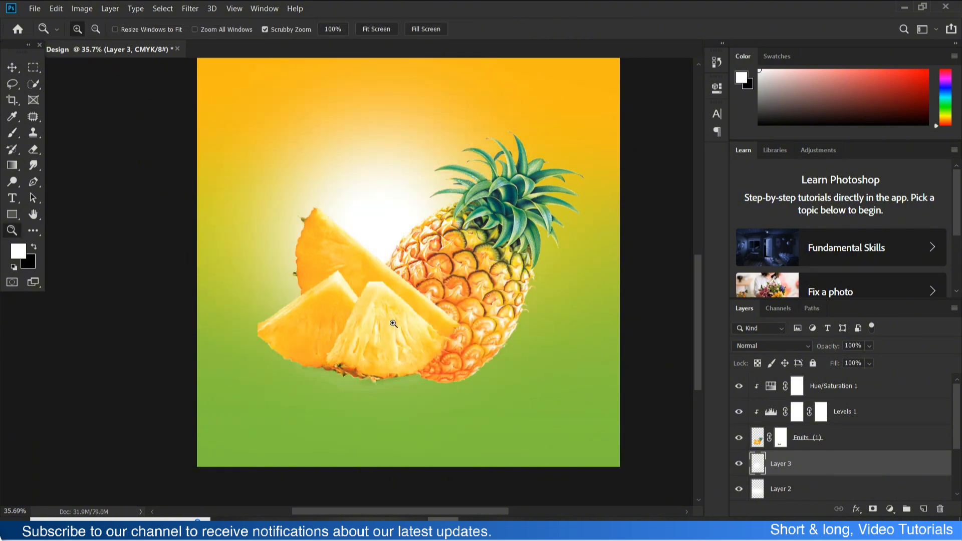
pyautogui.hotkey('ctrl', 'z')
# - Paint one soft white glow behind the pineapple and slices on the new layer, centred on the fruit
pyautogui.press('b')
pyautogui.click(407, 303)
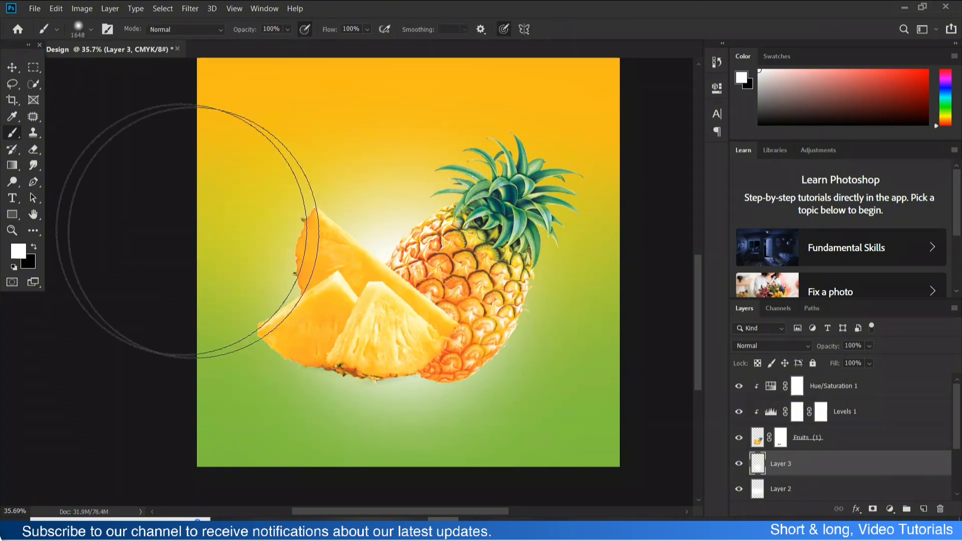
# - Set the blend mode of the Layer 3 glow to Hard Mix
pyautogui.click(13, 68)
pyautogui.click(781, 344)
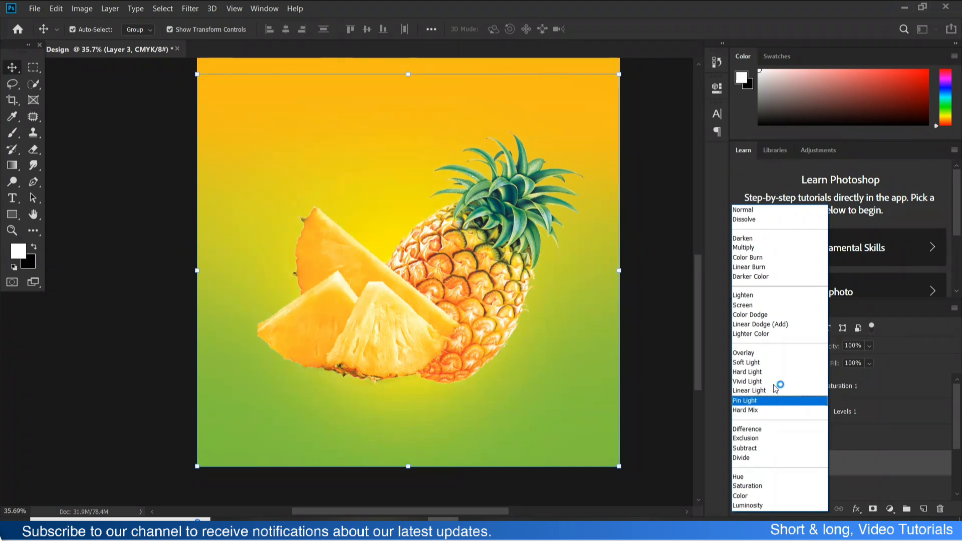
pyautogui.click(671, 396)
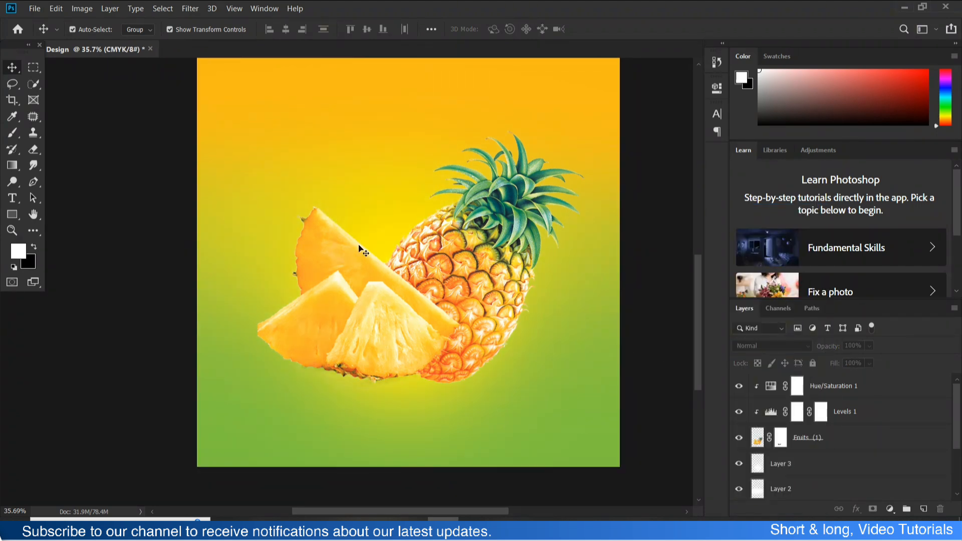
# - Transform the Layer 3 glow to about 185% width and 89% height and place it behind the fruit
pyautogui.moveTo(386, 206)
pyautogui.mouseDown()
pyautogui.moveTo(391, 162)
pyautogui.moveTo(391, 191)
pyautogui.mouseUp()
pyautogui.scroll(-3, 401, 240)
pyautogui.moveTo(470, 342); pyautogui.dragTo(589, 342)
pyautogui.moveTo(439, 361); pyautogui.dragTo(388, 329)
pyautogui.moveTo(358, 145); pyautogui.dragTo(358, 320)
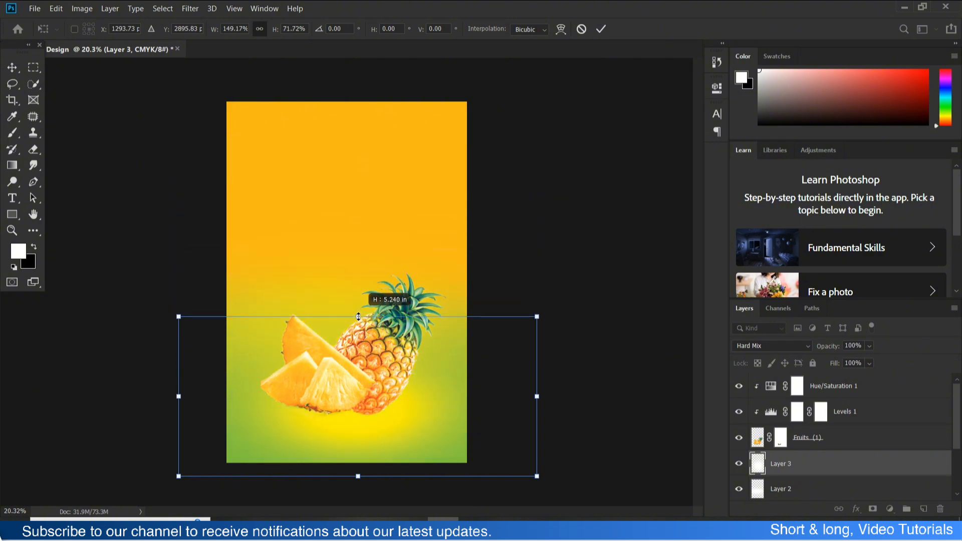
pyautogui.moveTo(374, 387); pyautogui.dragTo(357, 336)
pyautogui.moveTo(340, 425); pyautogui.dragTo(341, 458)
pyautogui.moveTo(396, 401); pyautogui.dragTo(392, 383)
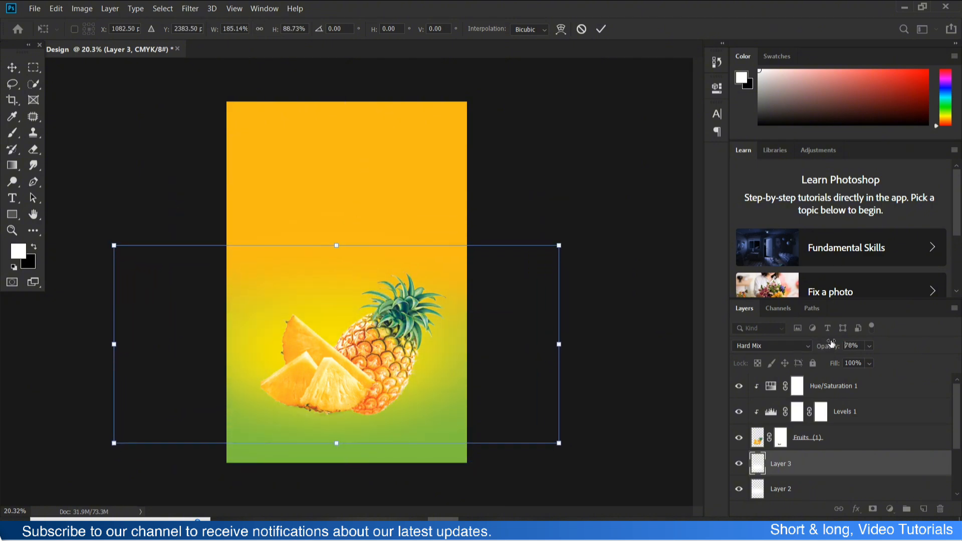
# - Reduce the Layer 3 glow's opacity to 85% and nudge it slightly down behind the fruit
pyautogui.click(545, 178)
pyautogui.click(544, 179)
pyautogui.moveTo(328, 300); pyautogui.dragTo(334, 312)
pyautogui.click(452, 433)
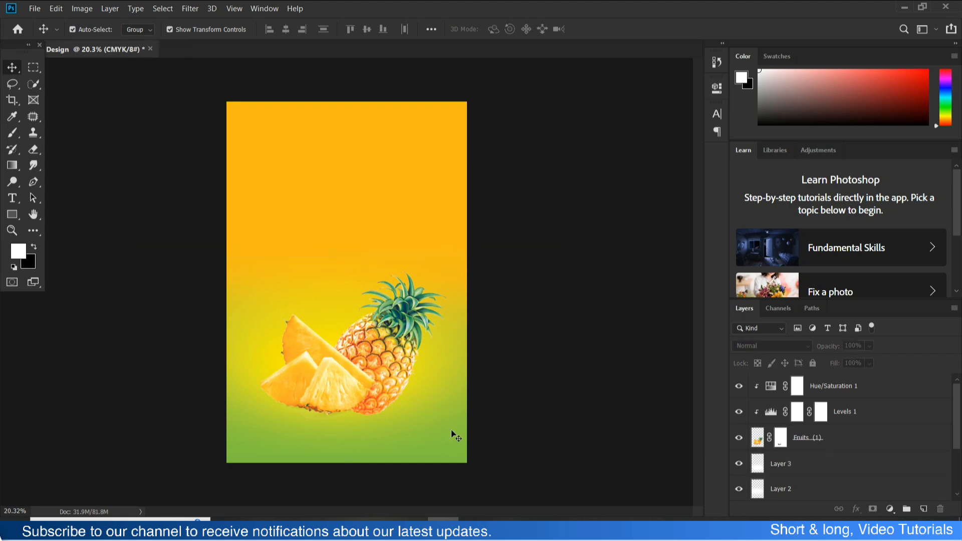
# - Add an unclipped Curves adjustment above Layer 1, pulling both curve endpoints inward to strengthen the background's contrast
pyautogui.scroll(-2, 757, 440)
pyautogui.click(890, 510)
pyautogui.click(872, 348)
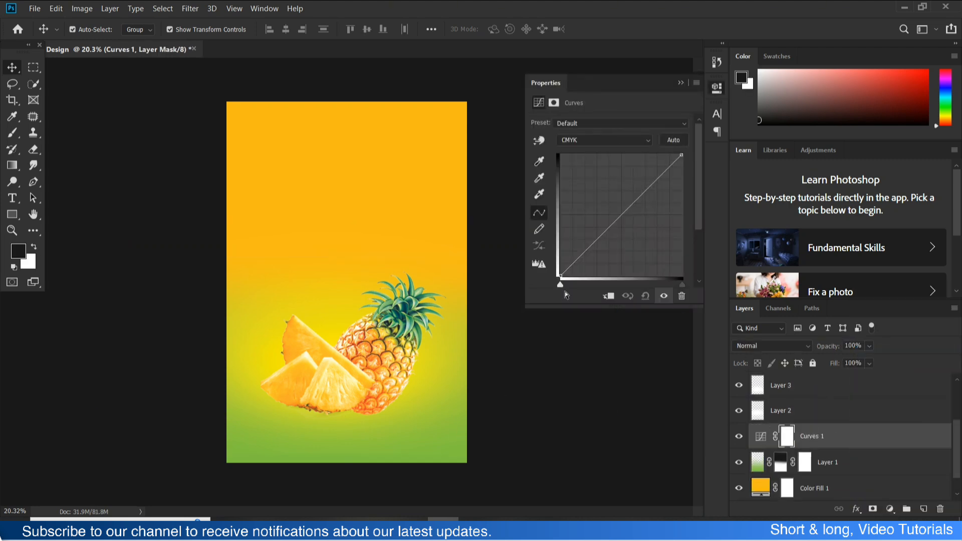
pyautogui.moveTo(561, 285)
pyautogui.mouseDown()
pyautogui.moveTo(574, 281)
pyautogui.moveTo(567, 285)
pyautogui.mouseUp()
pyautogui.click(610, 296)
pyautogui.click(610, 296)
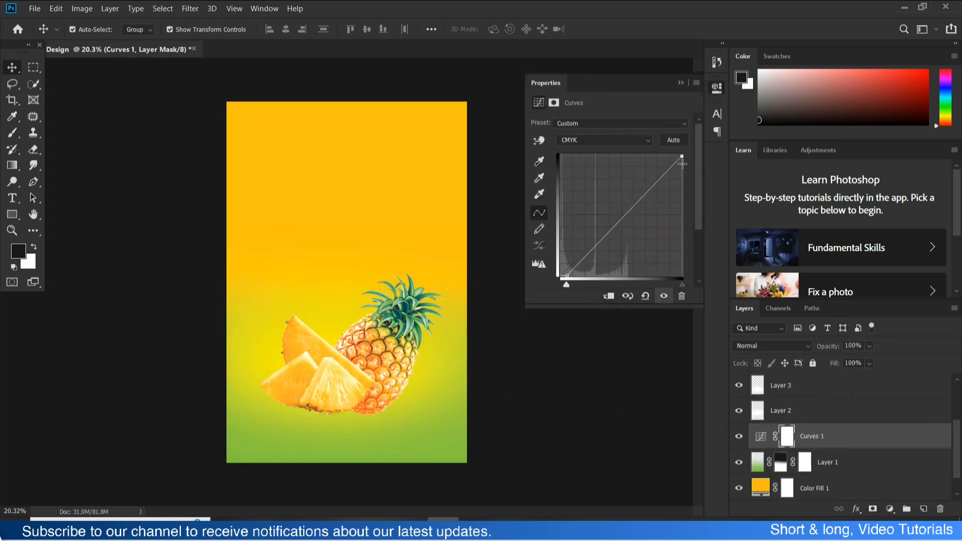
pyautogui.moveTo(682, 155); pyautogui.dragTo(648, 135)
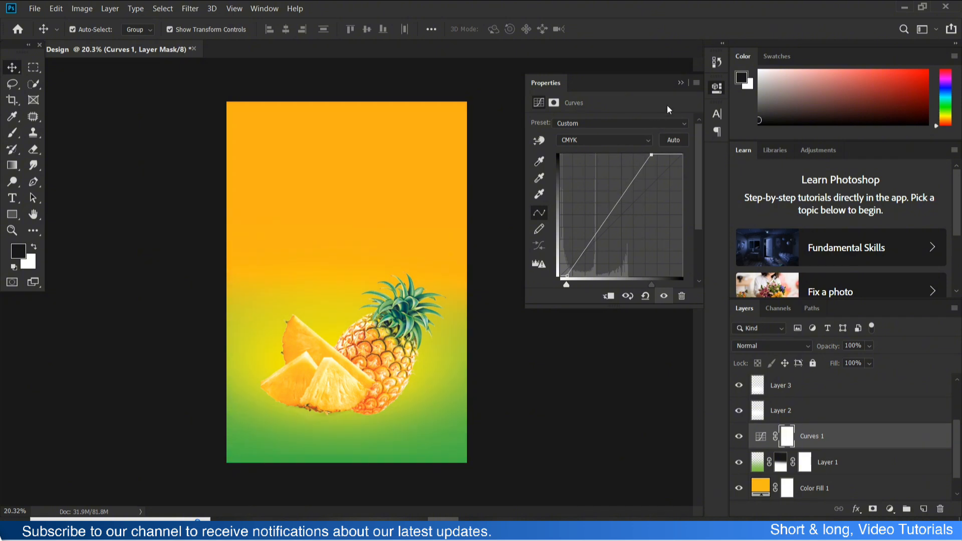
# - Add a new layer directly beneath Fruits (1) and set up a flattened 511 px Brush with 45% hardness and black foreground
pyautogui.click(412, 419)
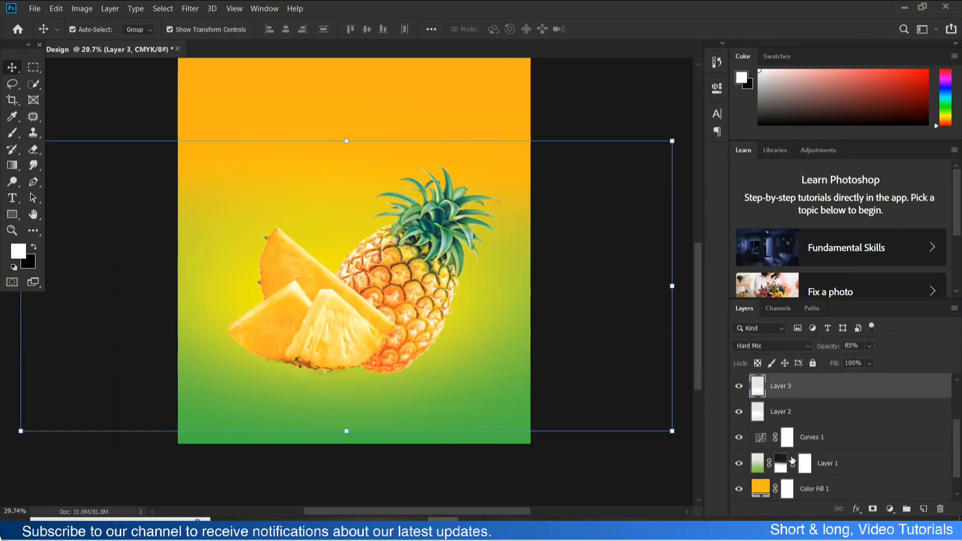
pyautogui.scroll(3, 793, 460)
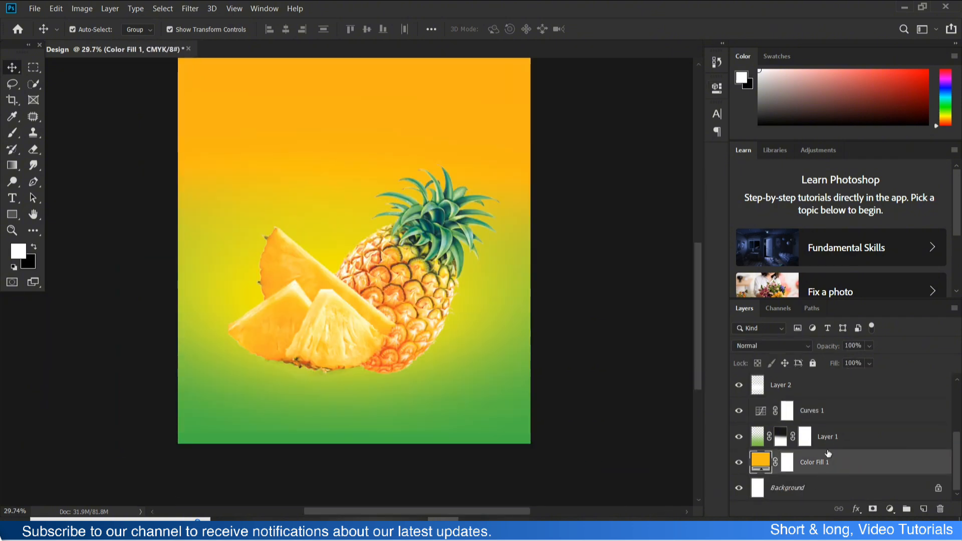
pyautogui.click(923, 510)
pyautogui.press('b')
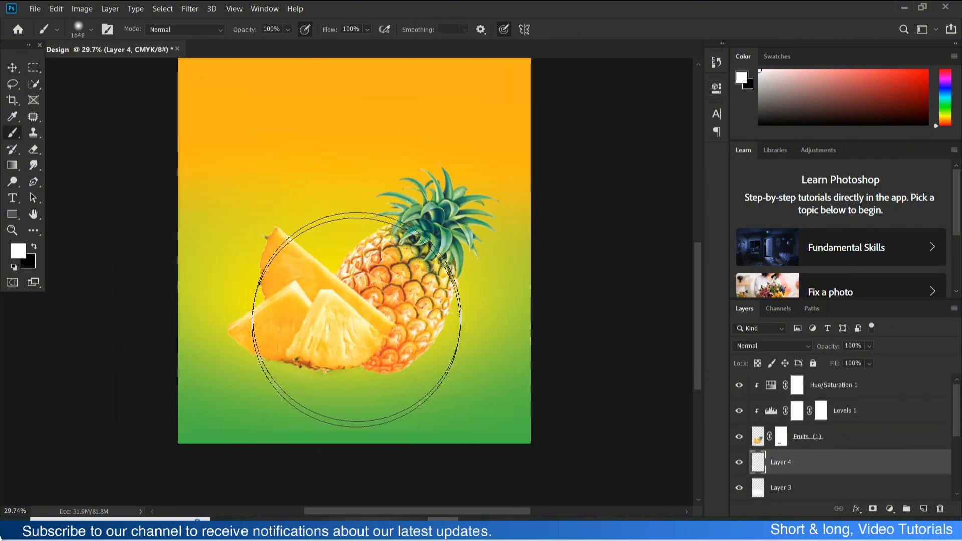
pyautogui.rightClick(345, 265)
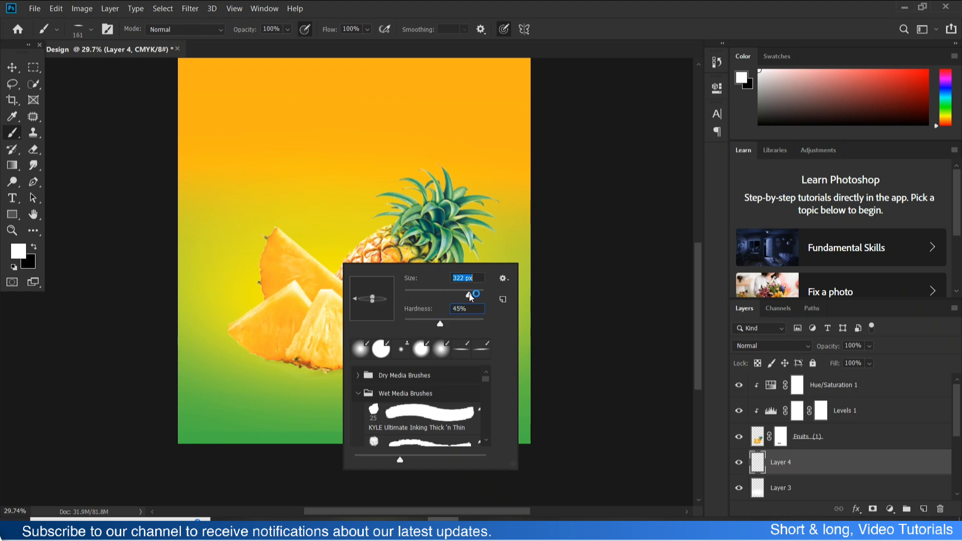
pyautogui.press('Return')
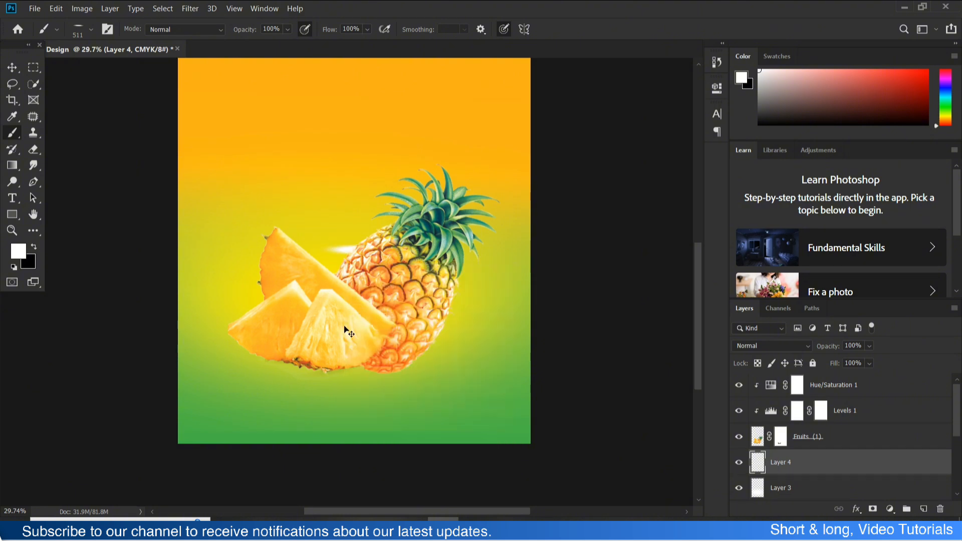
pyautogui.scroll(5, 331, 336)
pyautogui.press('x')
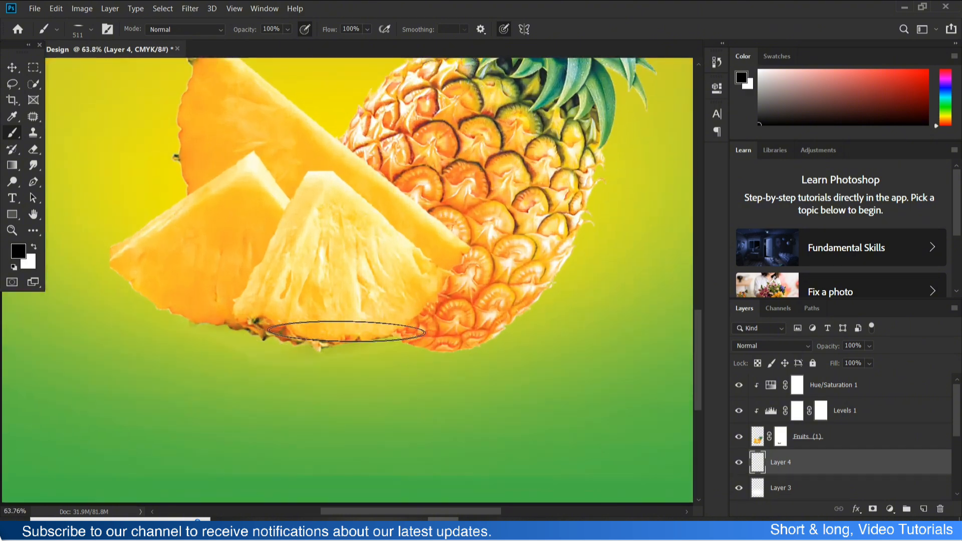
# - Paint a thin black contact shadow on Layer 4 along the underside of the pineapple slices
pyautogui.moveTo(336, 337)
pyautogui.mouseDown()
pyautogui.moveTo(310, 338)
pyautogui.moveTo(250, 316)
pyautogui.moveTo(204, 286)
pyautogui.moveTo(226, 299)
pyautogui.mouseUp()
pyautogui.hotkey('ctrl', 'z')
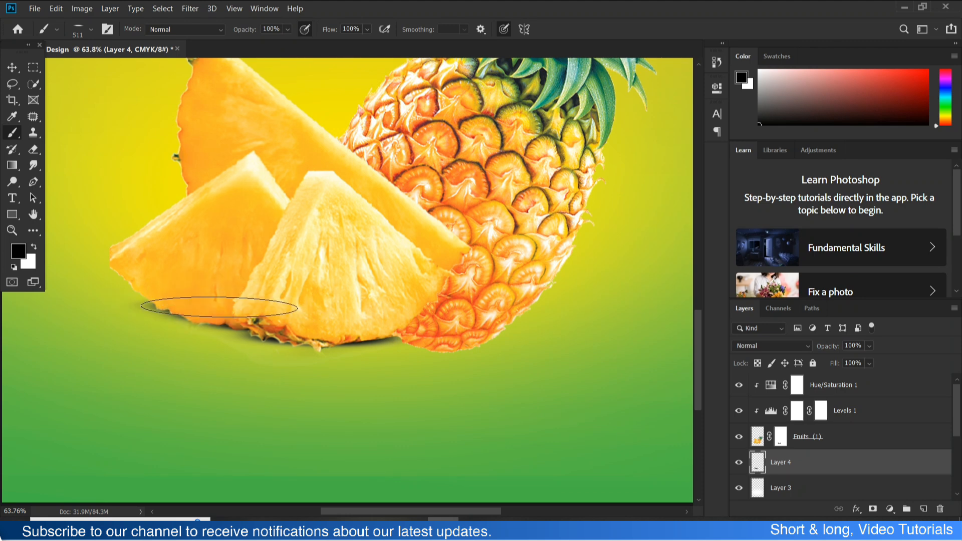
pyautogui.click(221, 306)
pyautogui.click(210, 303)
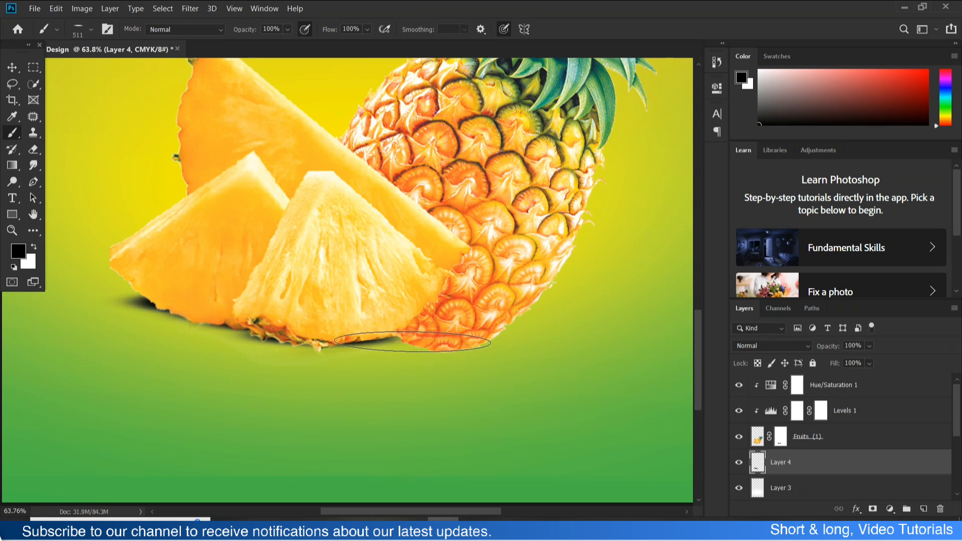
# - Reduce the flattened brush to 149 px and paint the contact shadow beneath the whole pineapple's base
pyautogui.rightClick(424, 299)
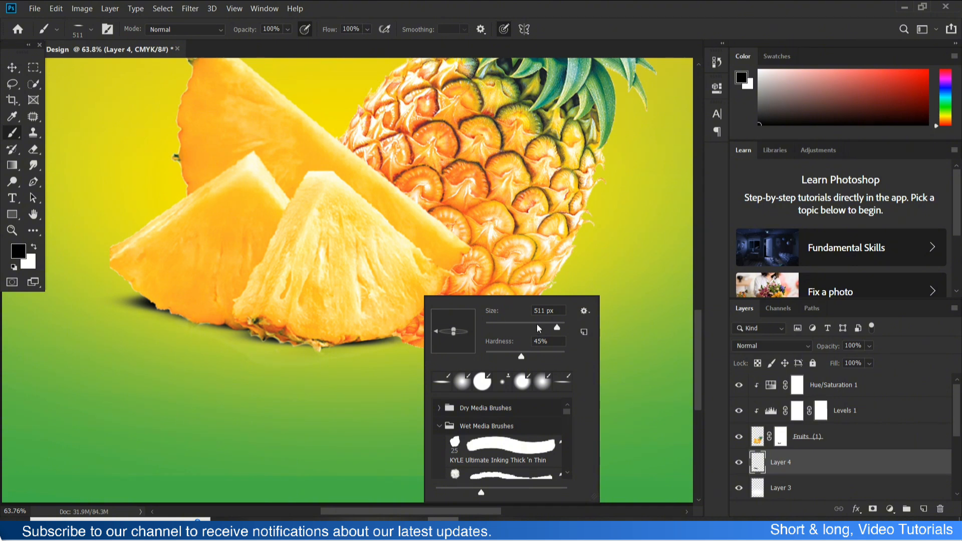
pyautogui.press('Return')
pyautogui.rightClick(435, 293)
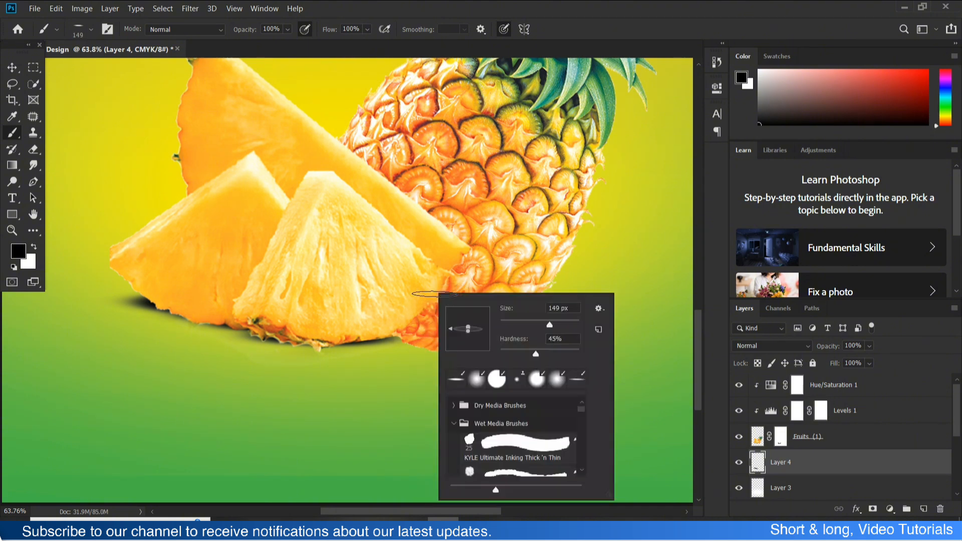
pyautogui.press('Return')
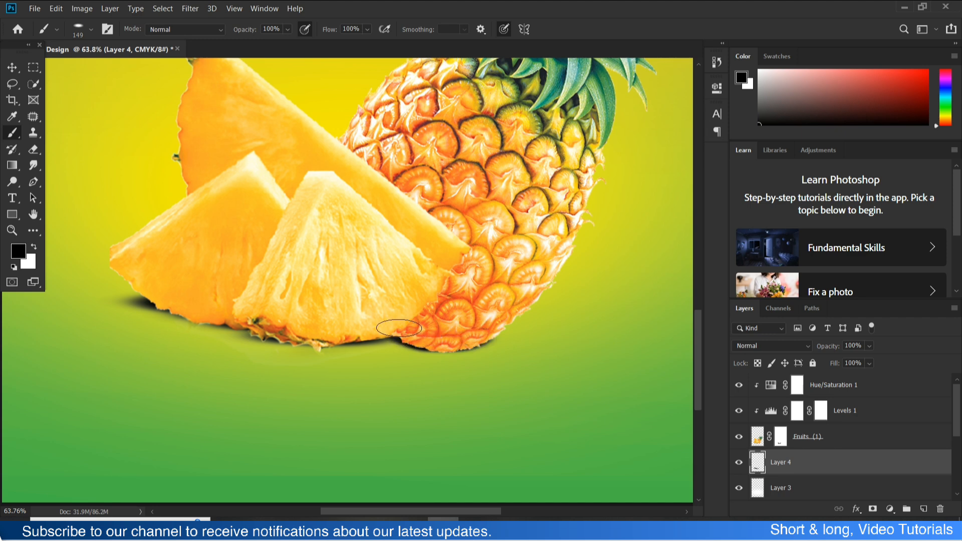
# - Enlarge the flattened brush to 385 px and extend the shadow on Layer 4 beneath the fruit
pyautogui.rightClick(447, 312)
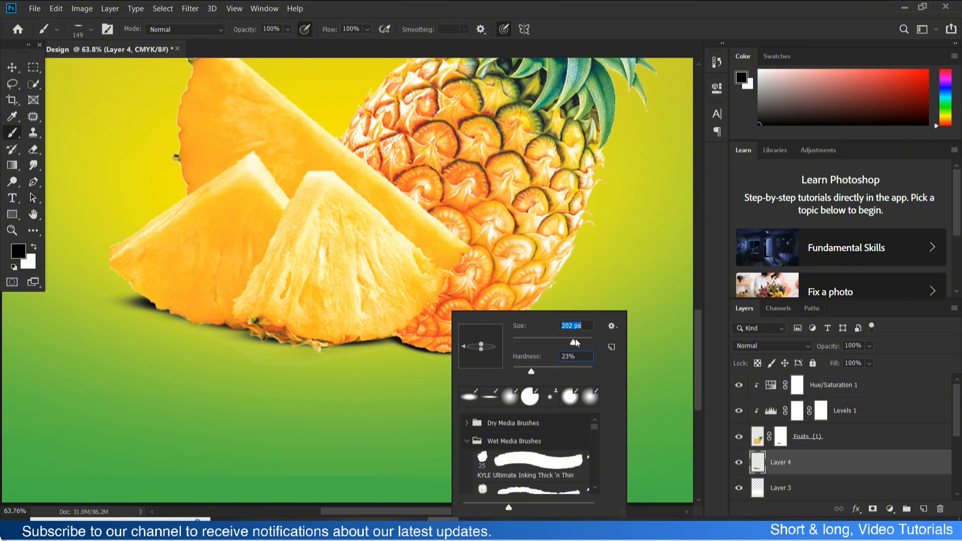
pyautogui.press('Return')
pyautogui.scroll(-5, 466, 345)
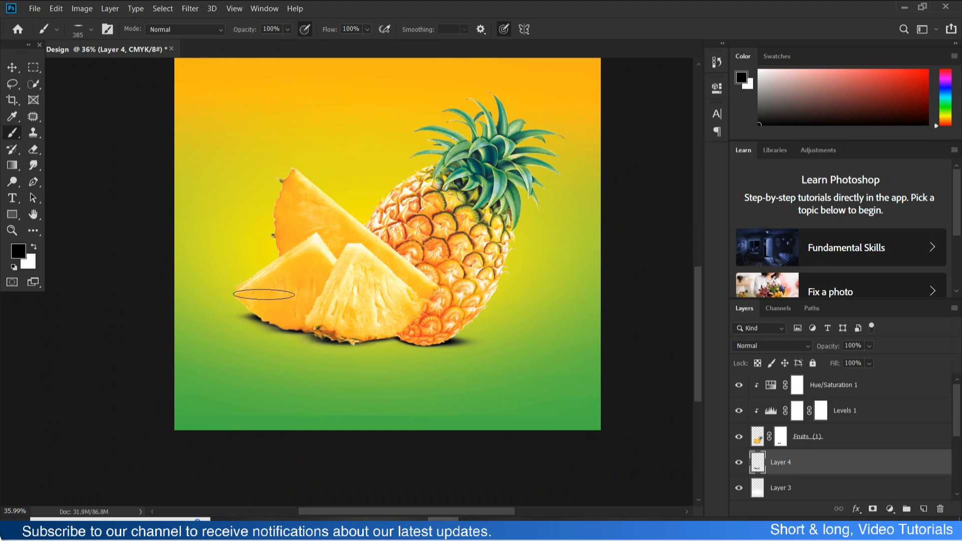
# - Lower the Layer 4 shadow's opacity to 62%
pyautogui.press('v')
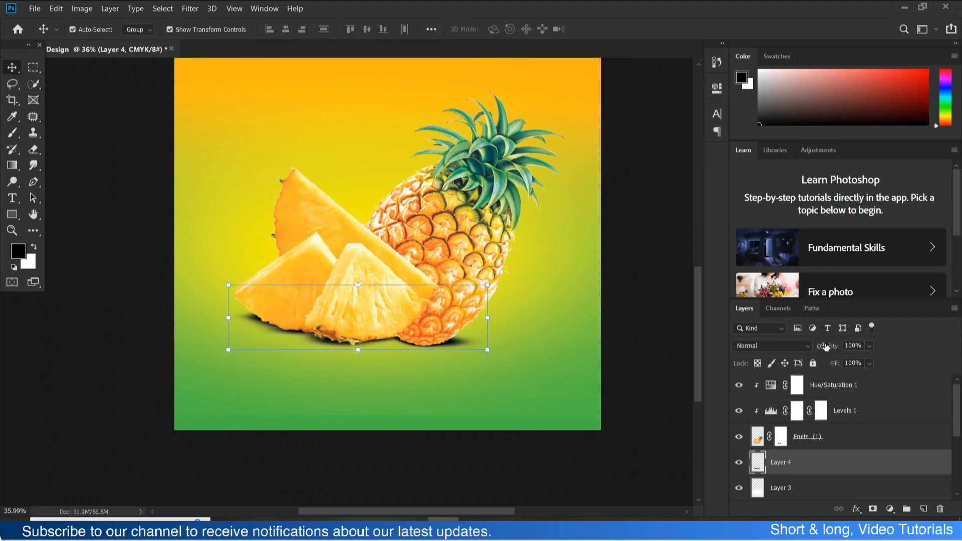
pyautogui.moveTo(814, 349); pyautogui.dragTo(826, 347)
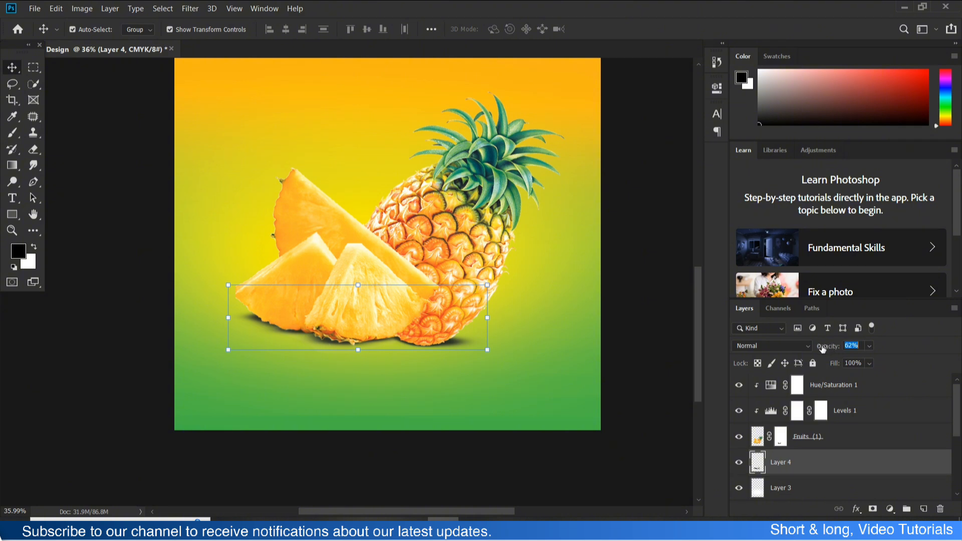
pyautogui.click(633, 345)
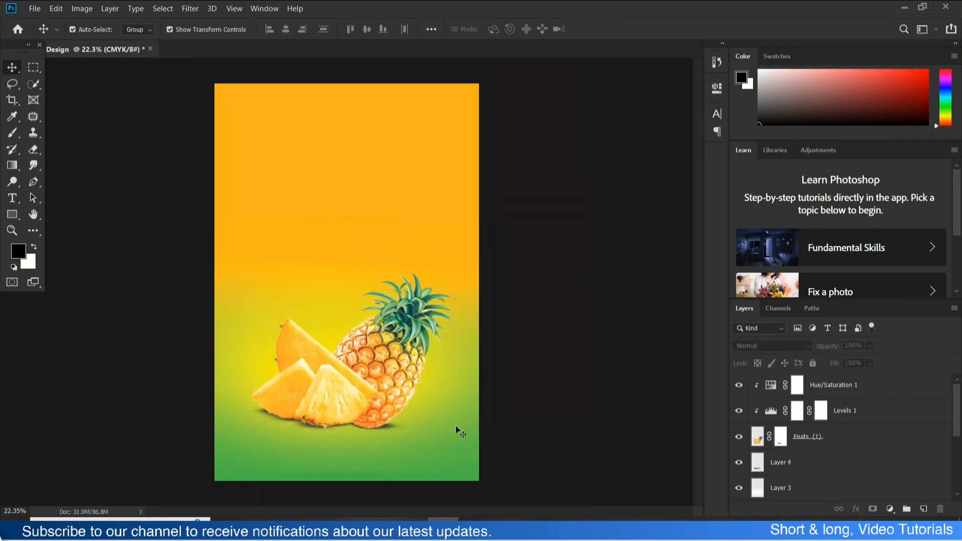
pyautogui.scroll(2, 341, 411)
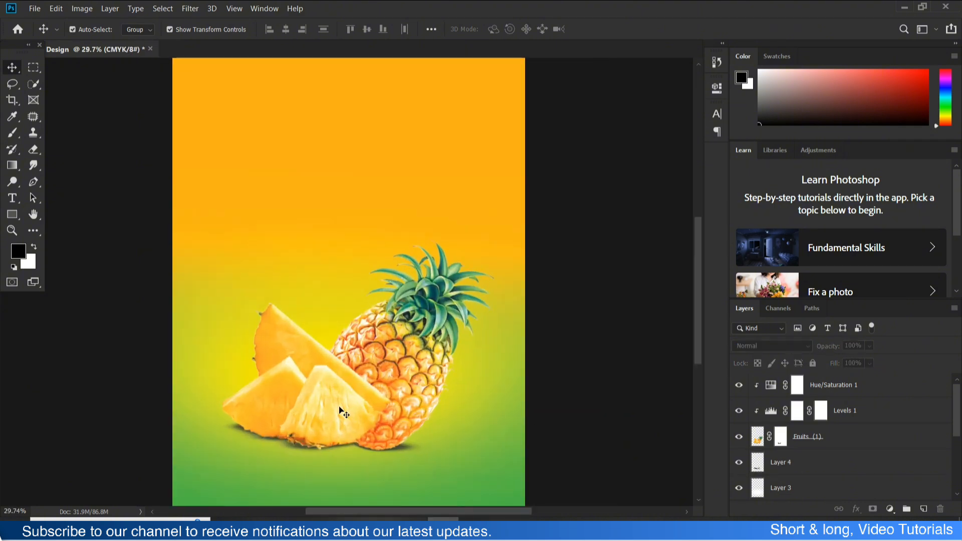
pyautogui.scroll(-2, 341, 412)
# - Scale the Layer 3 glow to 149.5% and shift it down so it spreads behind the fruit across the label's lower part
pyautogui.moveTo(451, 404); pyautogui.dragTo(420, 385)
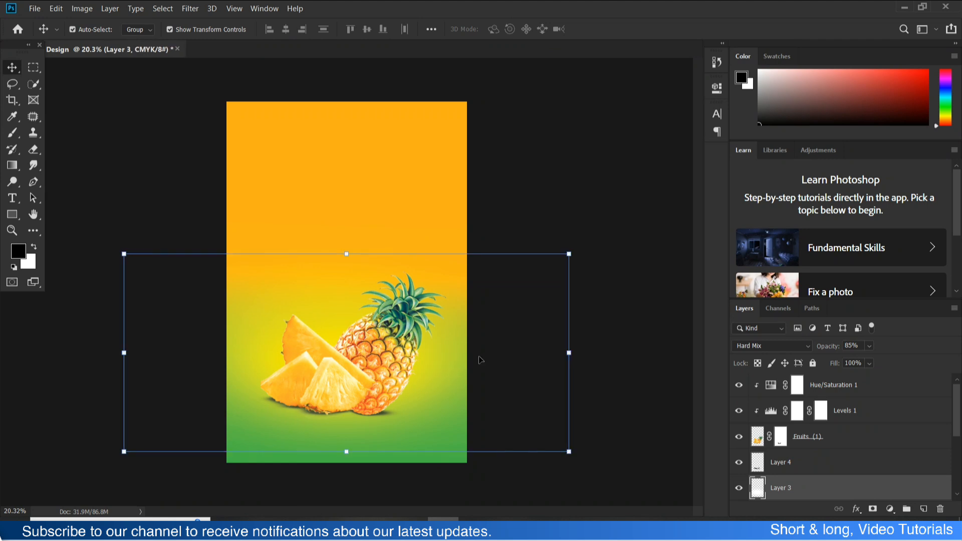
pyautogui.click(624, 232)
pyautogui.scroll(-2, 382, 339)
pyautogui.scroll(1, 373, 335)
pyautogui.click(470, 337)
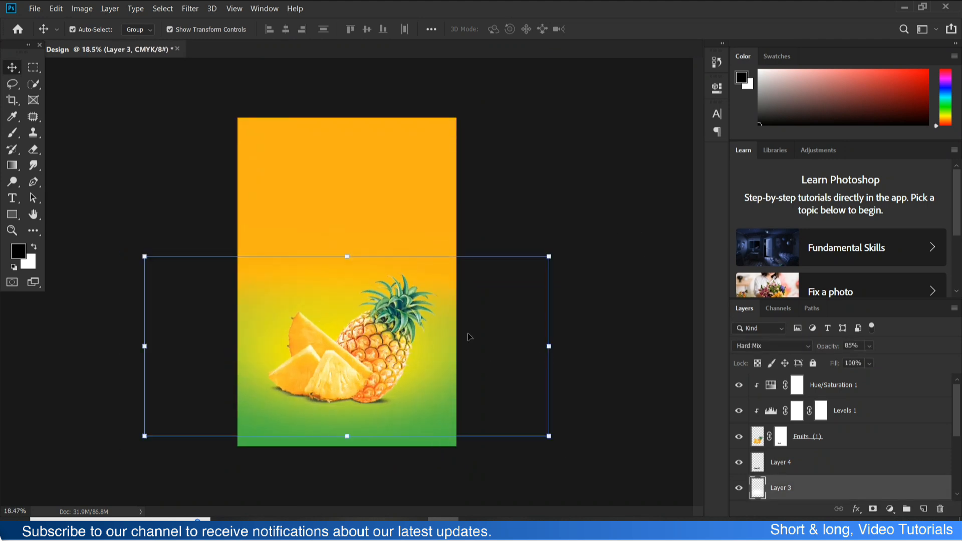
pyautogui.moveTo(348, 259); pyautogui.dragTo(376, 167)
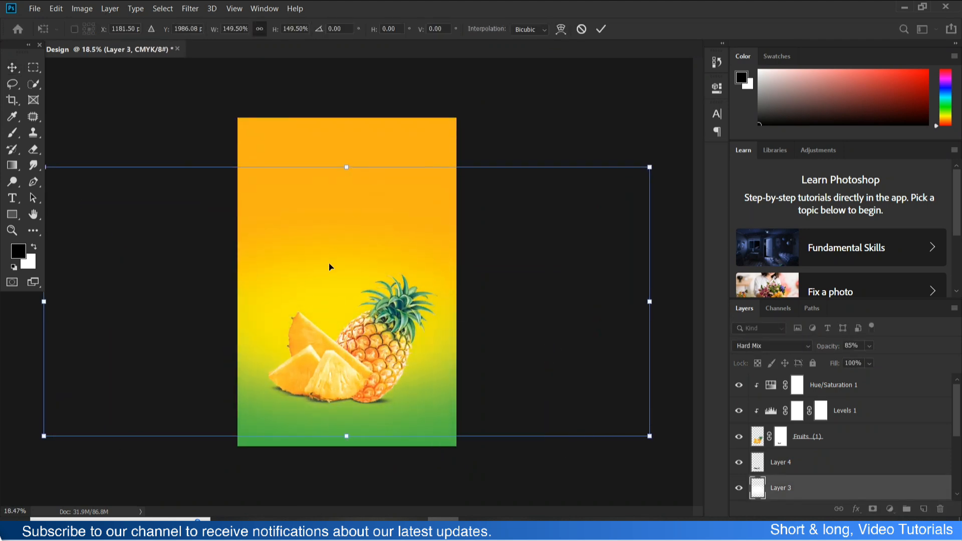
pyautogui.moveTo(388, 267); pyautogui.dragTo(338, 304)
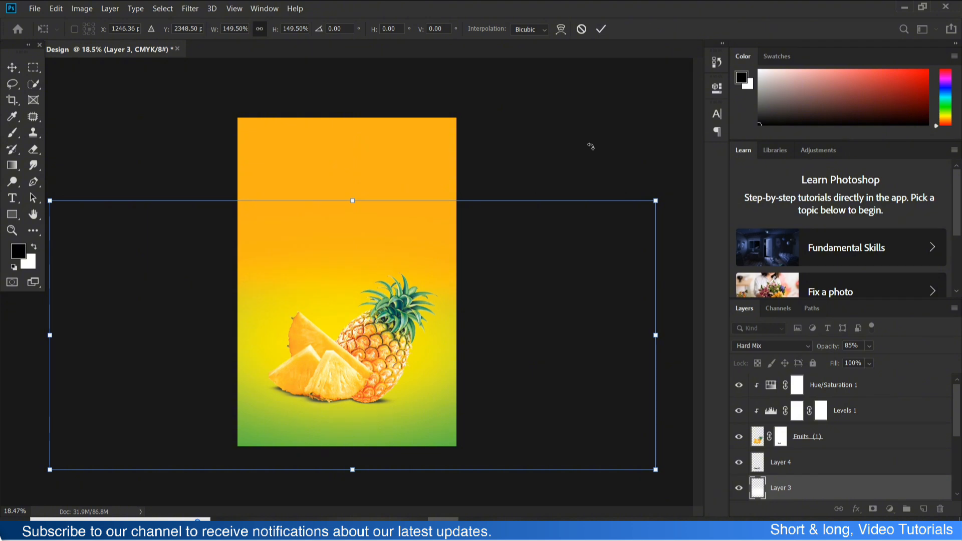
pyautogui.press('Return')
pyautogui.click(579, 157)
pyautogui.click(371, 181)
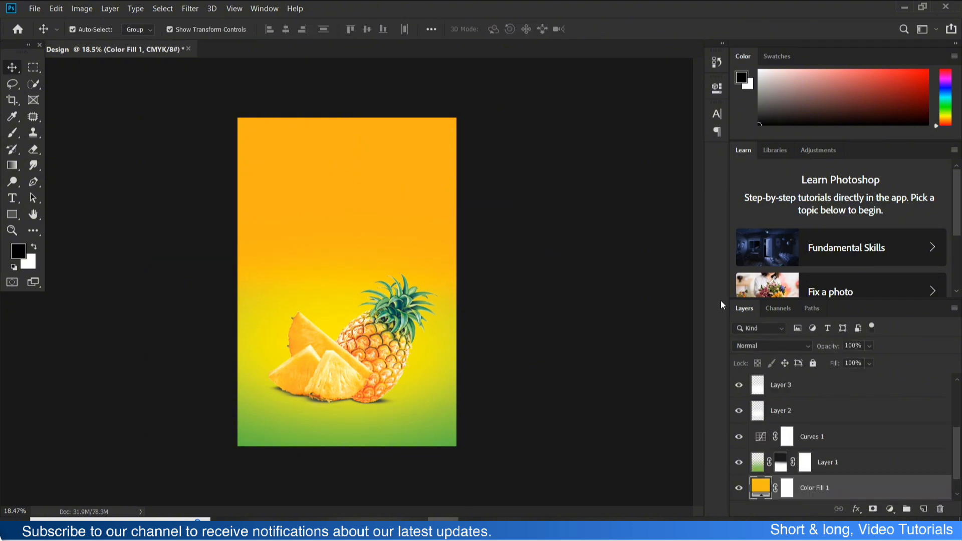
pyautogui.click(512, 319)
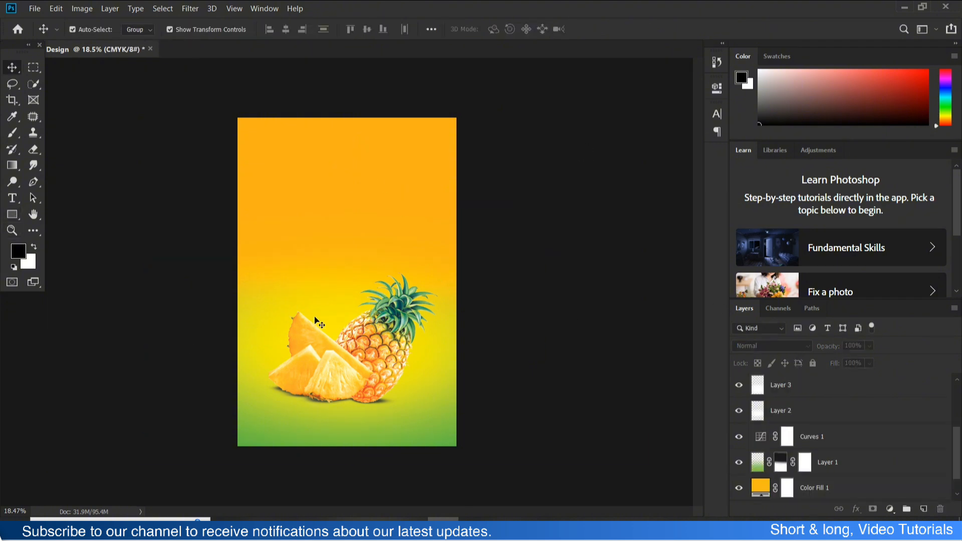
# - Save the label document
pyautogui.press('b')
pyautogui.hotkey('ctrl', 's')
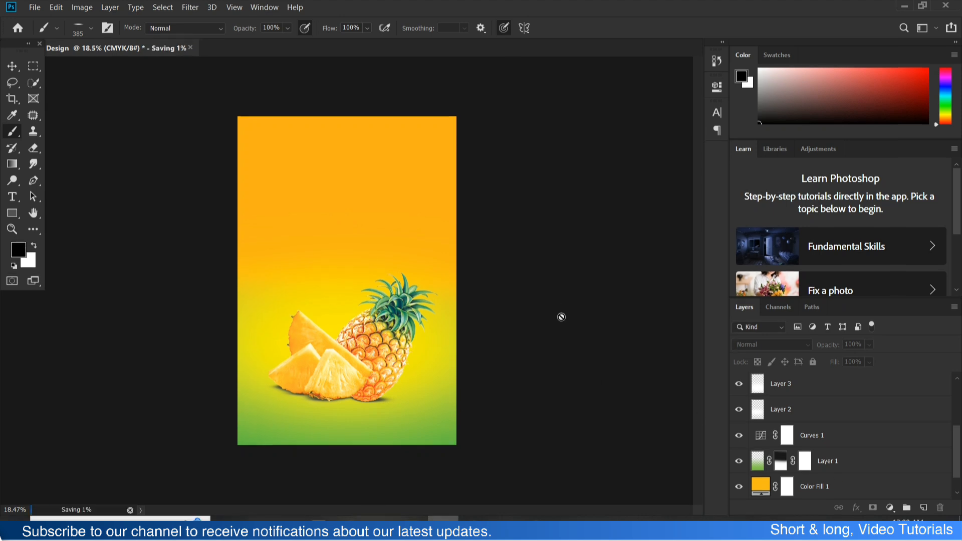
pyautogui.click(561, 317)
pyautogui.click(493, 208)
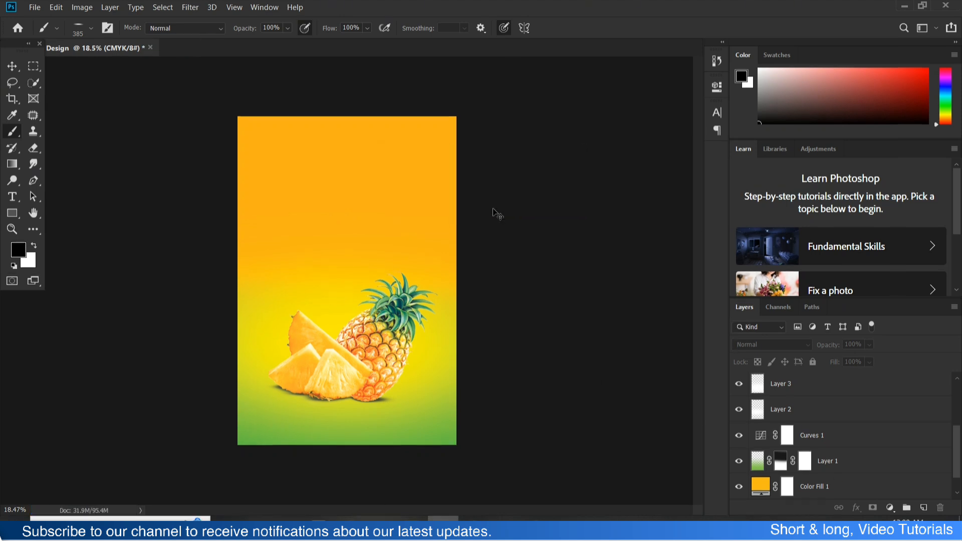
# - Save a layered PSD copy over the existing Label Design link file in the Youtube Video folder, with Maximize Compatibility enabled
pyautogui.hotkey('ctrl', 'shift', 's')
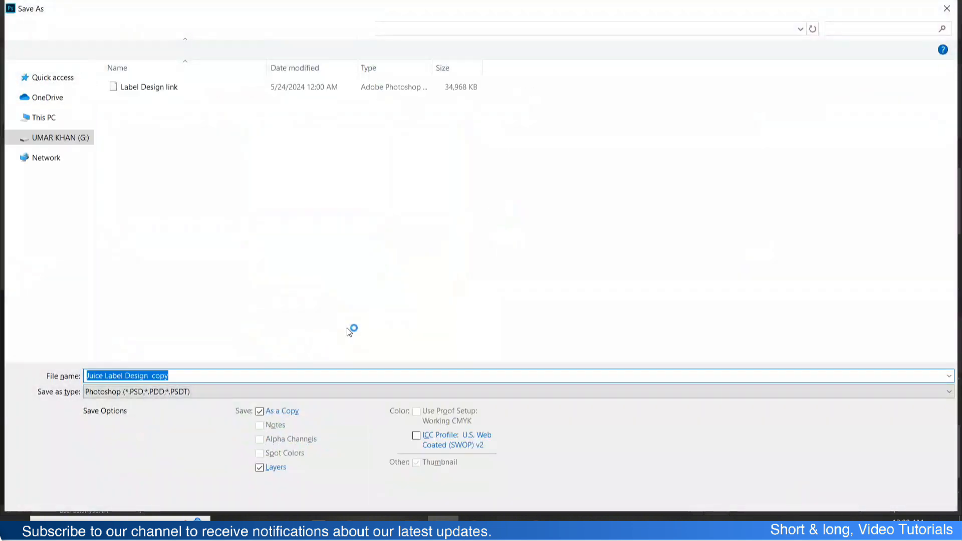
pyautogui.click(181, 88)
pyautogui.click(847, 496)
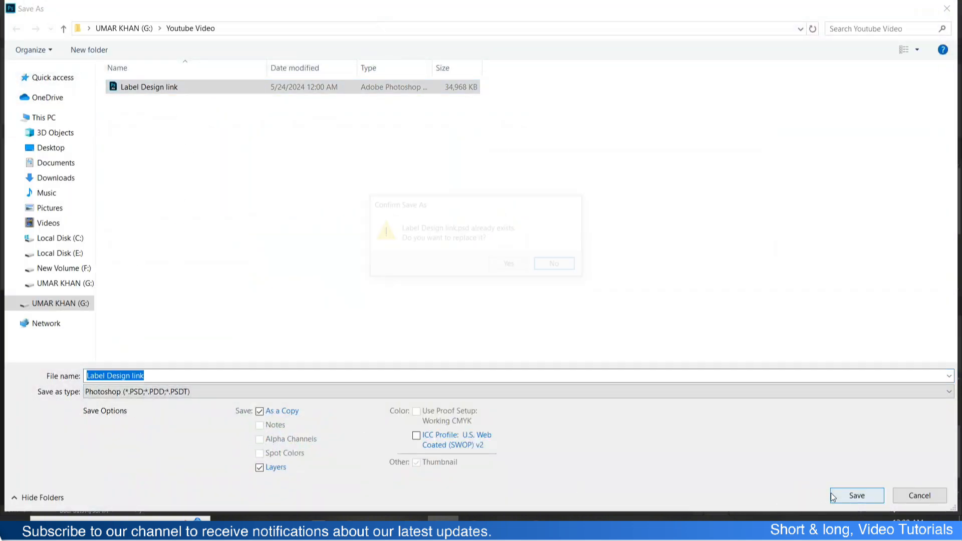
pyautogui.click(515, 264)
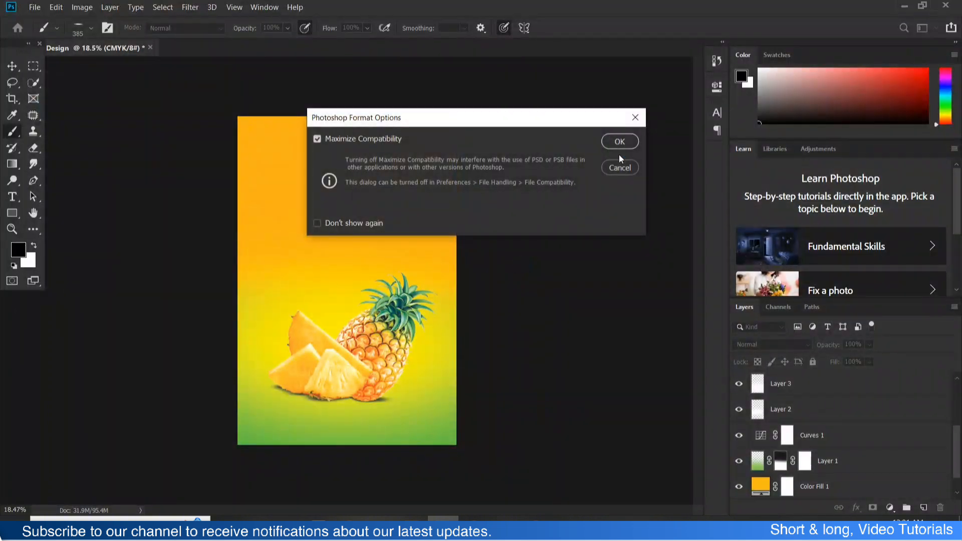
pyautogui.click(615, 148)
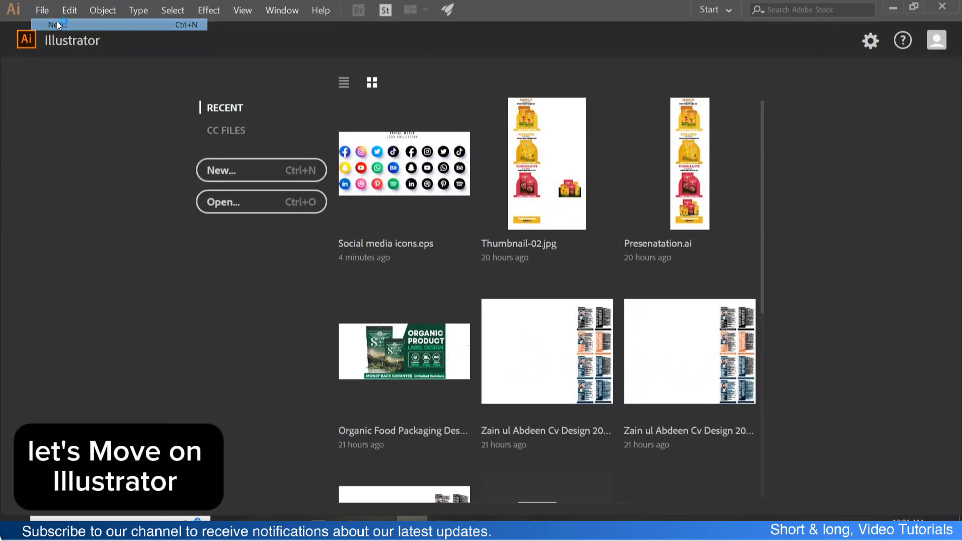
# - Create a portrait 200 × 300 mm CMYK document with one artboard, matching the label's dimensions
pyautogui.hotkey('ctrl', 'n')
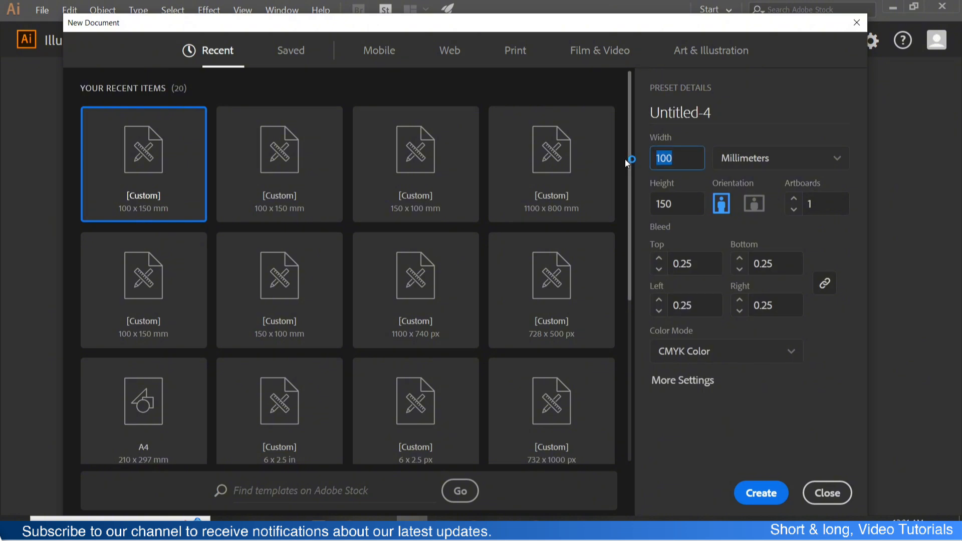
pyautogui.write('200')
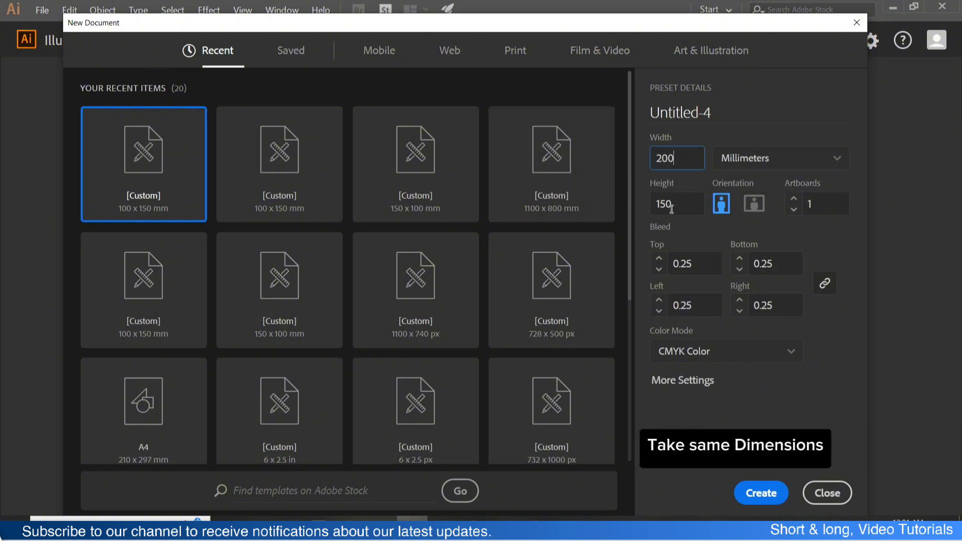
pyautogui.press('Tab')
pyautogui.press('Return')
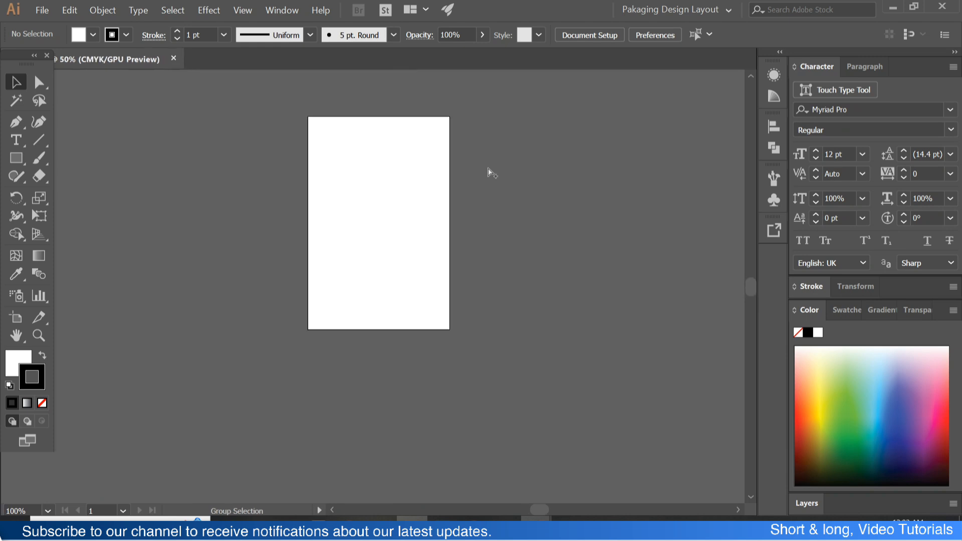
pyautogui.hotkey('ctrl', '1')
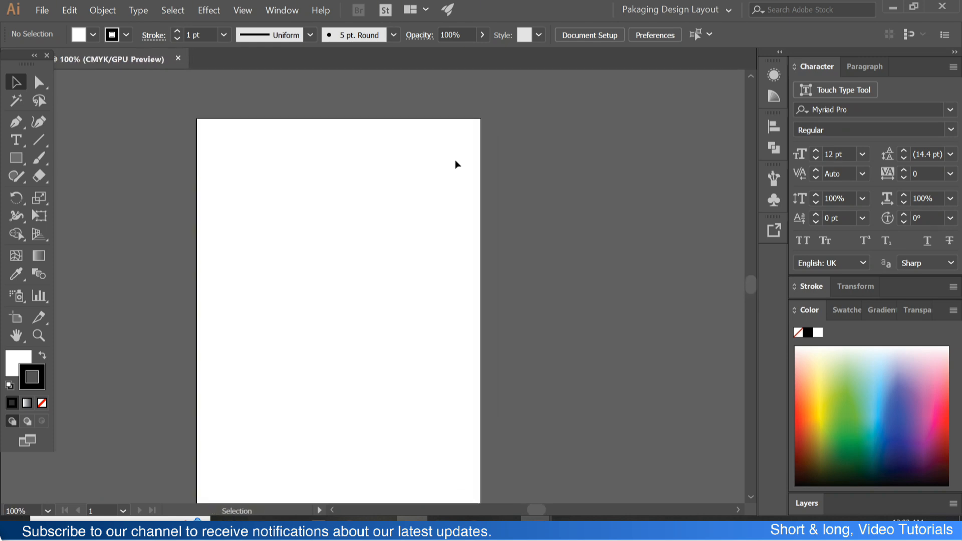
# - Place the Label Design link PSD from the Youtube Video folder as a linked file, starting at the artboard's upper-left corner
pyautogui.click(42, 10)
pyautogui.click(78, 191)
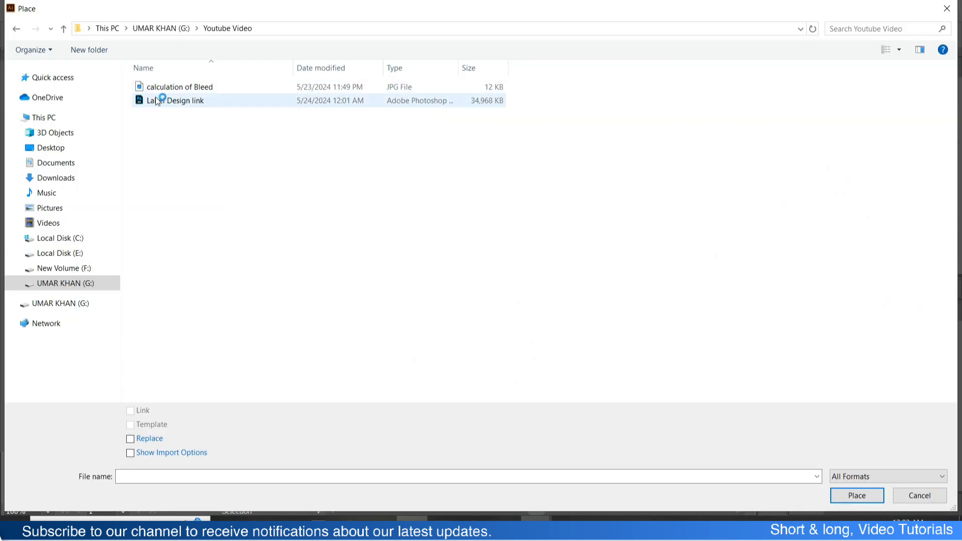
pyautogui.click(221, 103)
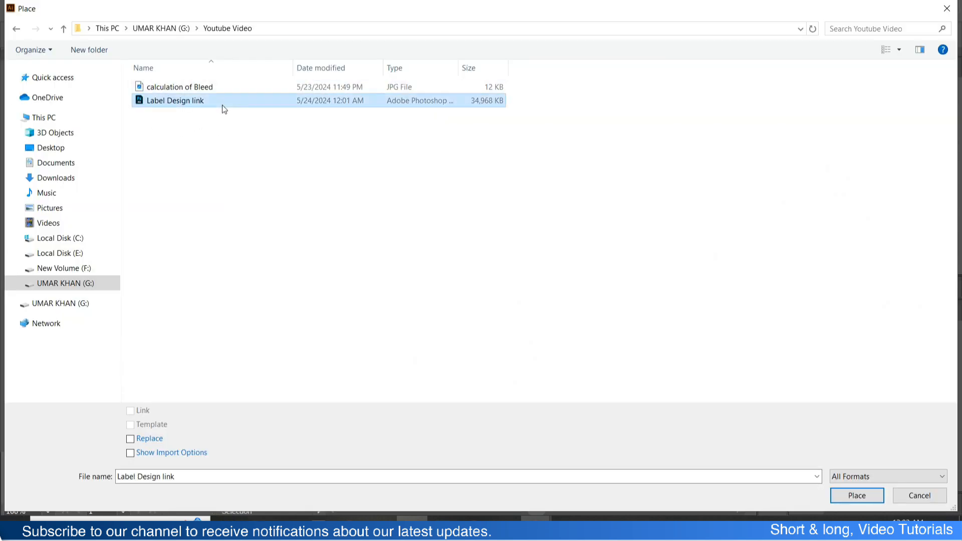
pyautogui.doubleClick(173, 102)
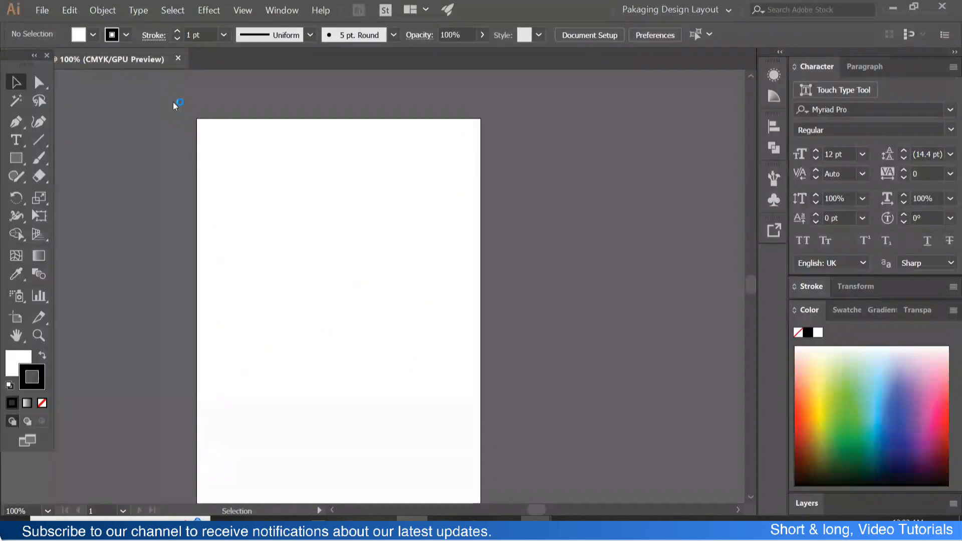
pyautogui.click(198, 119)
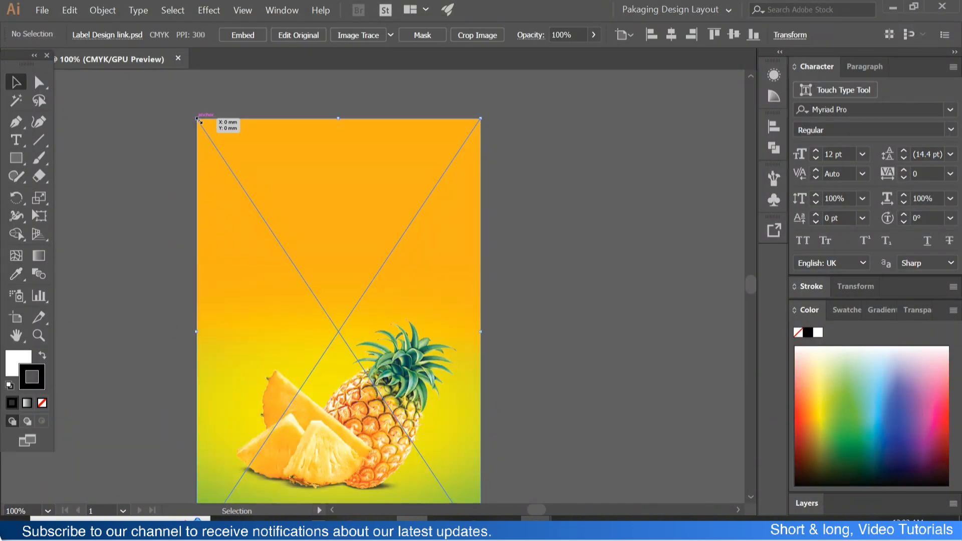
# - Lock the placed label image so it cannot be selected or moved
pyautogui.click(578, 193)
pyautogui.scroll(-3, 460, 191)
pyautogui.click(429, 223)
pyautogui.click(102, 10)
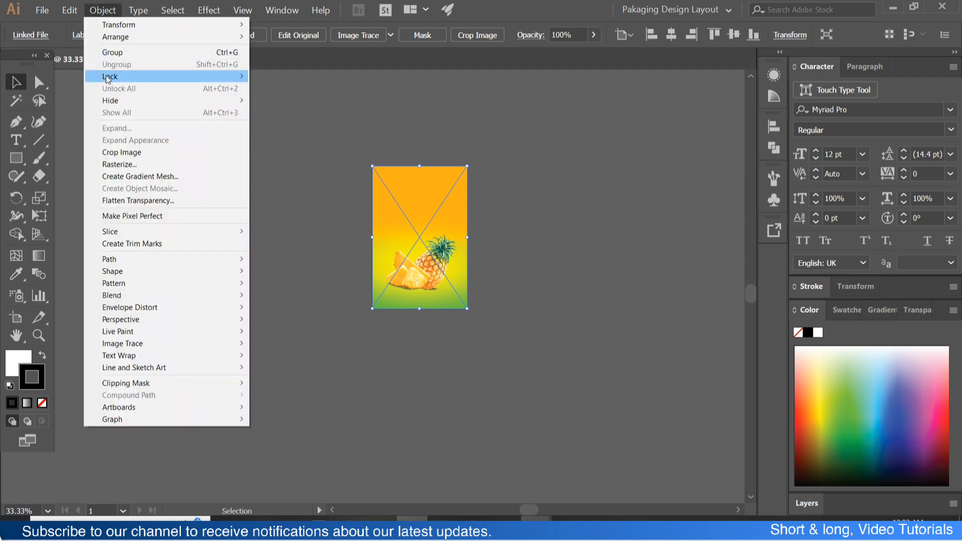
pyautogui.moveTo(242, 76)
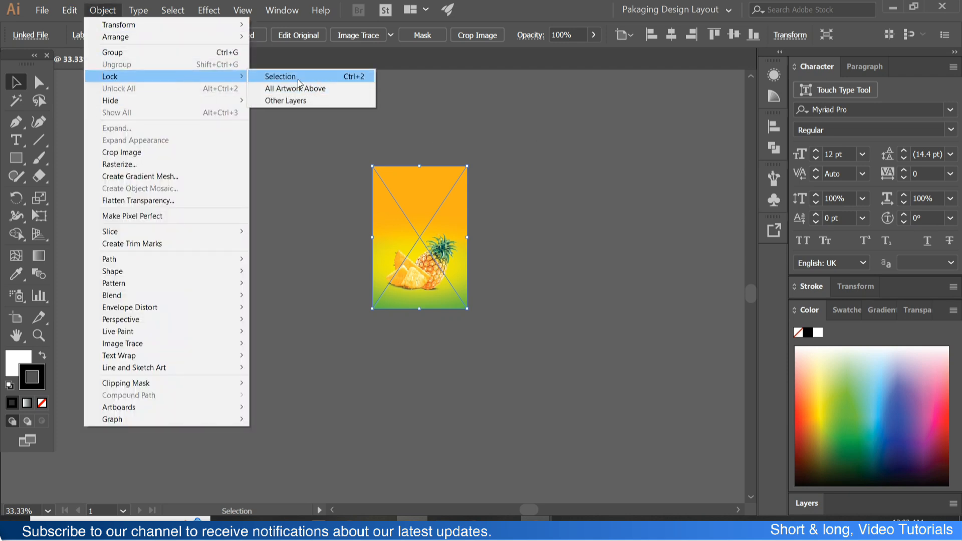
pyautogui.click(300, 77)
# - Add the text "Pineapple" on the orange area above the fruit at 60 pt and scale it up to about 76.56 pt
pyautogui.scroll(3, 431, 239)
pyautogui.scroll(-1, 424, 232)
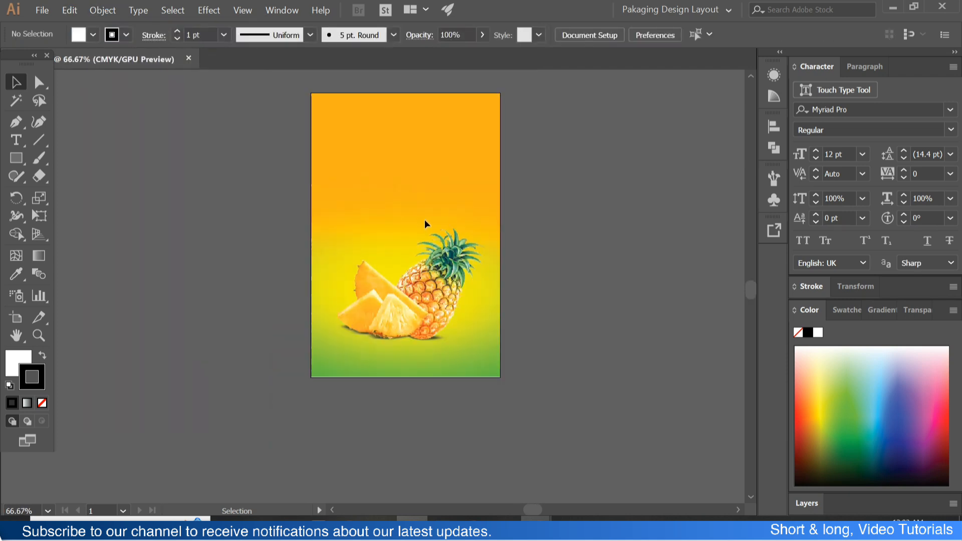
pyautogui.scroll(1, 426, 224)
pyautogui.press('t')
pyautogui.click(359, 225)
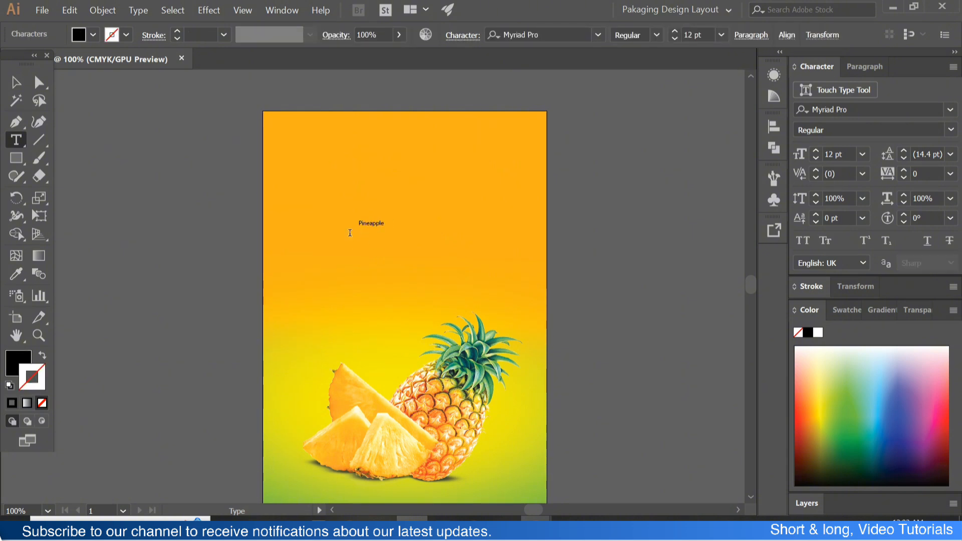
pyautogui.click(863, 154)
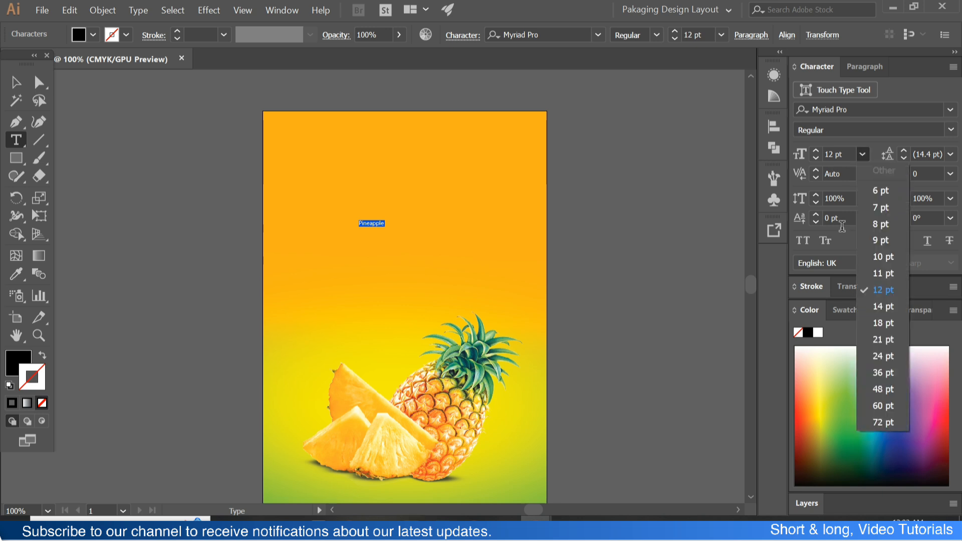
pyautogui.click(893, 405)
pyautogui.click(15, 81)
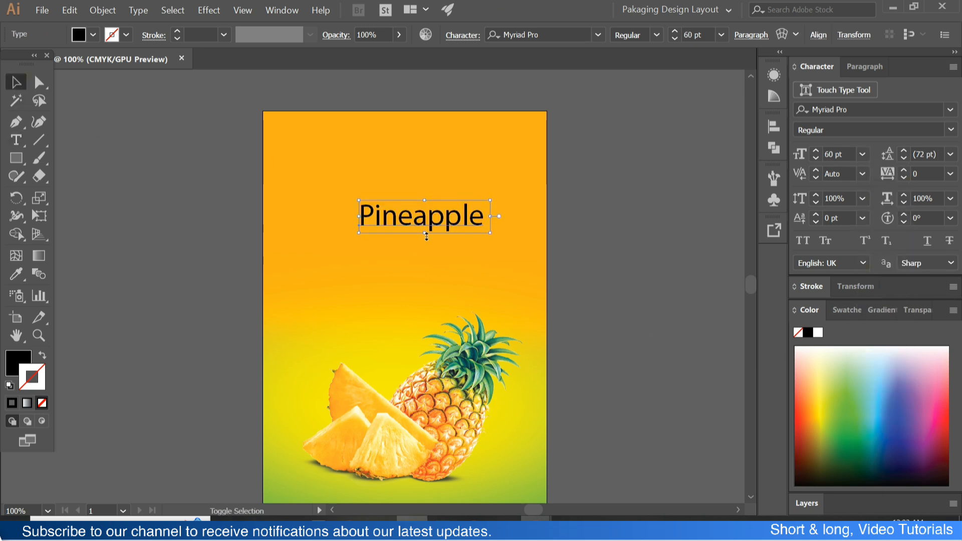
pyautogui.moveTo(426, 236)
pyautogui.mouseDown()
pyautogui.moveTo(416, 246)
pyautogui.moveTo(408, 238)
pyautogui.mouseUp()
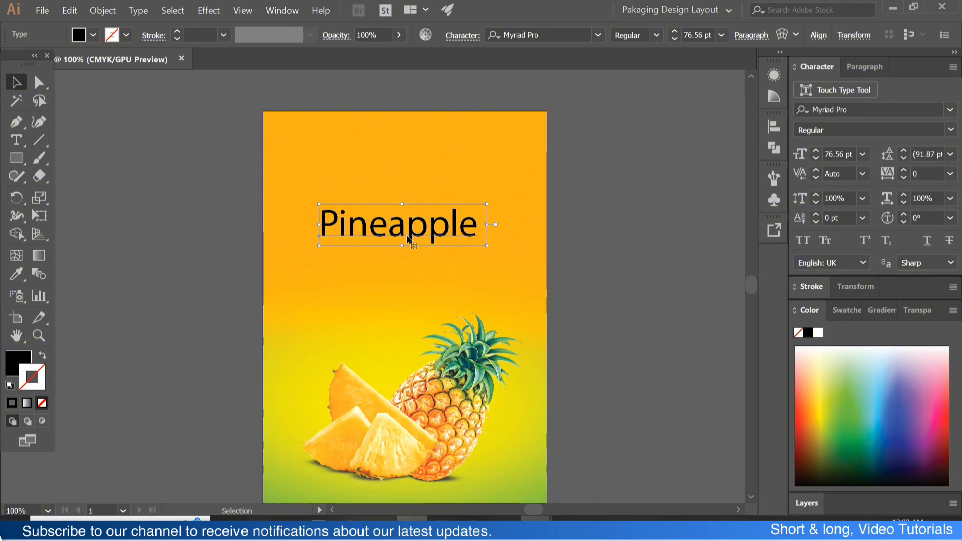
# - Set the Pineapple text's font to Javanese Text and shift the text slightly sideways
pyautogui.click(951, 112)
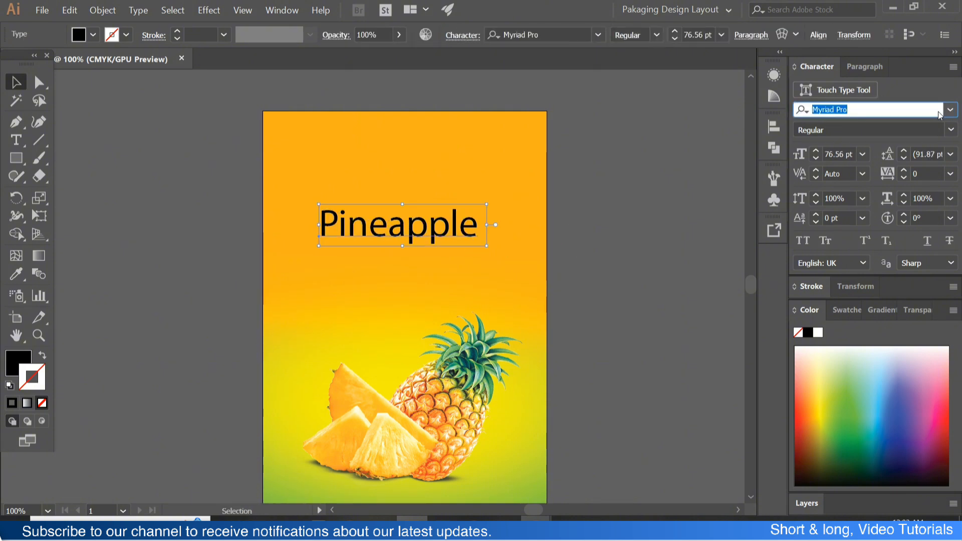
pyautogui.press('BackSpace')
pyautogui.click(950, 109)
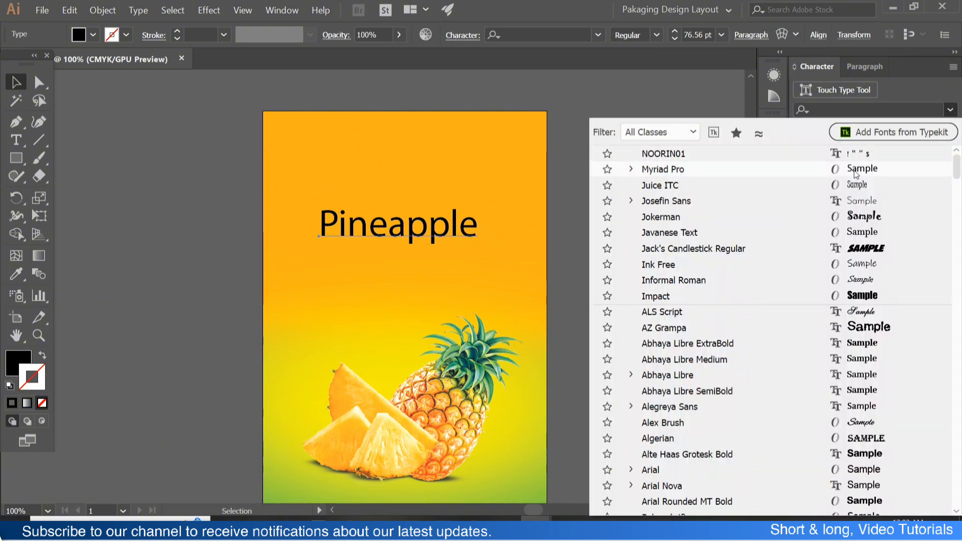
pyautogui.click(862, 234)
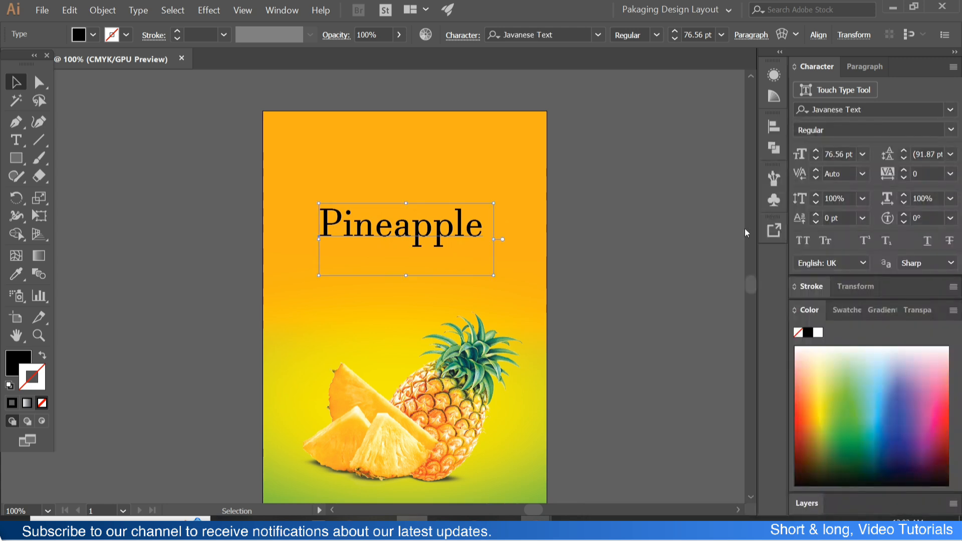
pyautogui.click(626, 224)
pyautogui.moveTo(446, 215); pyautogui.dragTo(449, 215)
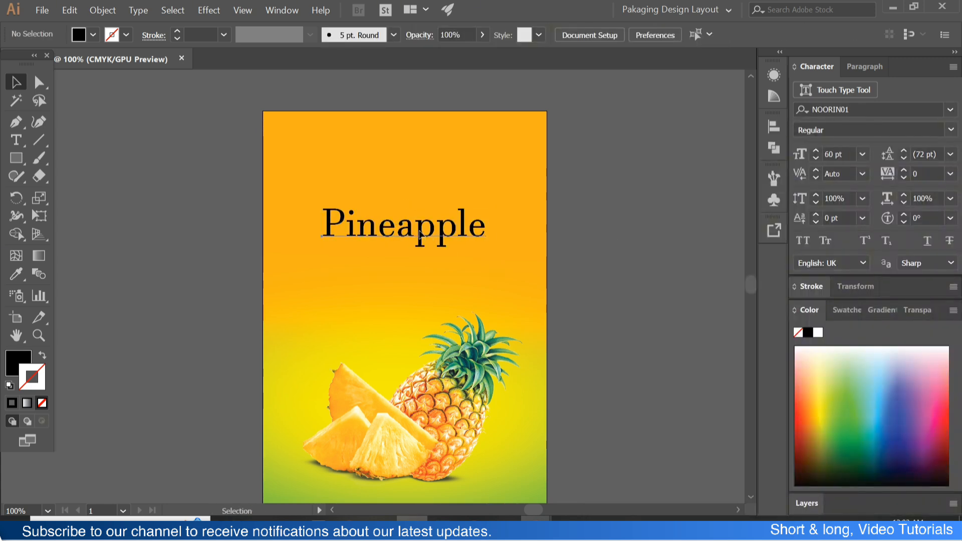
# - Change the Pineapple text to uppercase and scale it down to about 59.54 pt
pyautogui.click(138, 10)
pyautogui.moveTo(210, 180)
pyautogui.click(341, 179)
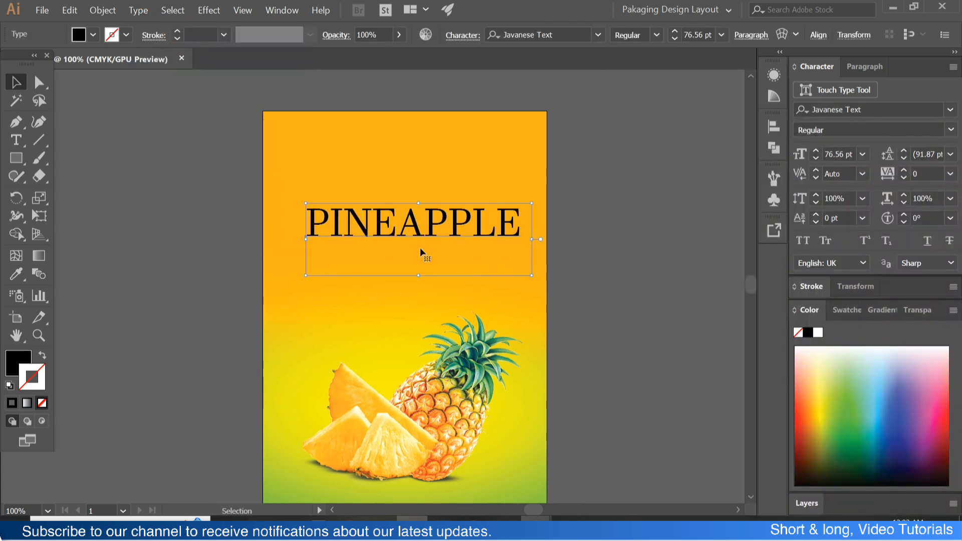
pyautogui.moveTo(418, 275); pyautogui.dragTo(424, 238)
pyautogui.click(574, 214)
pyautogui.click(458, 228)
# - Apply an Offset Path effect of 0.2 mm with miter joins to thicken the PINEAPPLE title
pyautogui.click(213, 11)
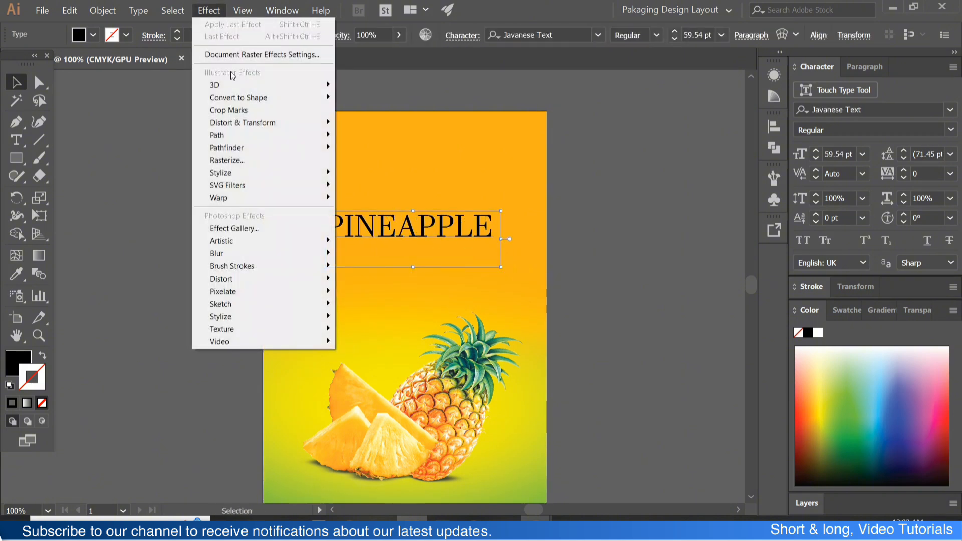
pyautogui.moveTo(301, 135)
pyautogui.click(369, 134)
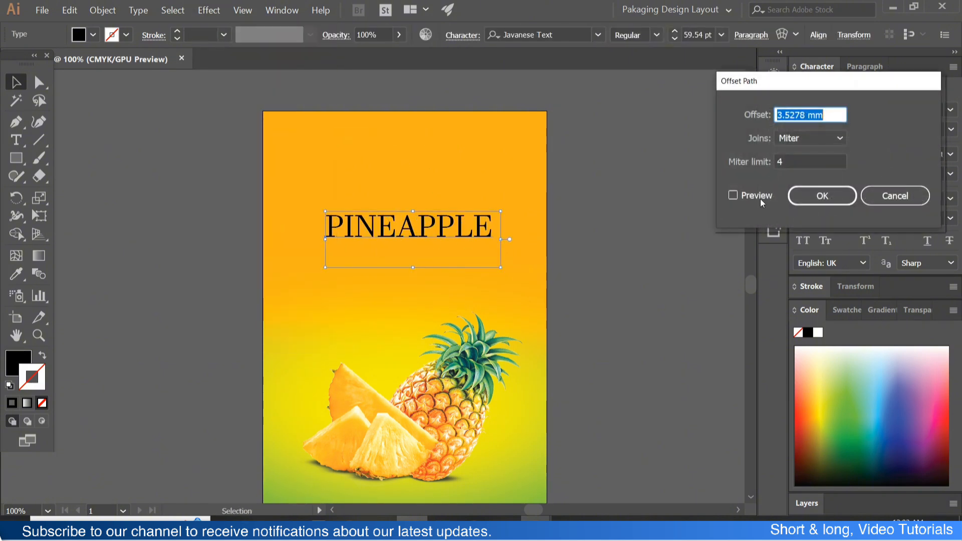
pyautogui.click(816, 116)
pyautogui.moveTo(825, 117); pyautogui.dragTo(717, 118)
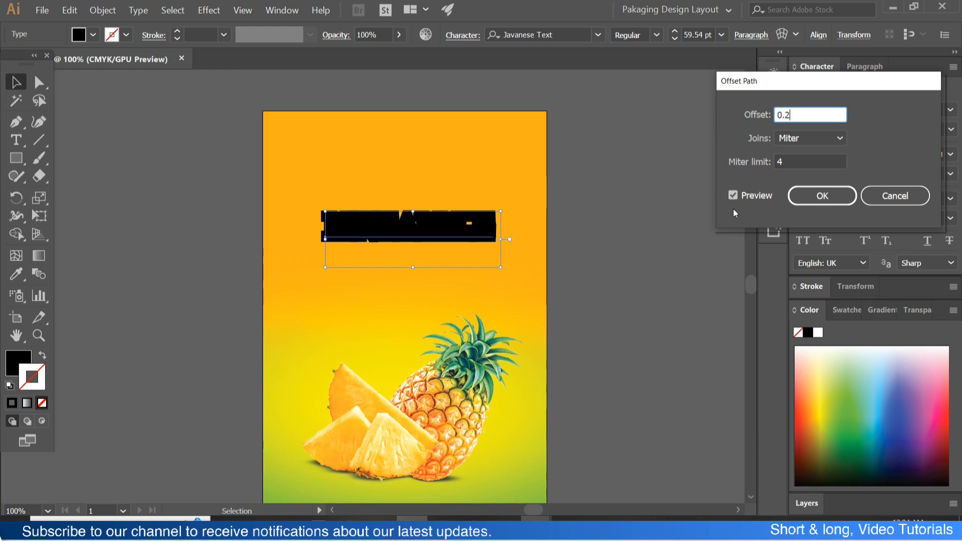
pyautogui.click(734, 194)
pyautogui.click(794, 198)
# - Centre the PINEAPPLE title horizontally on the artboard
pyautogui.click(625, 175)
pyautogui.moveTo(446, 242); pyautogui.dragTo(440, 244)
pyautogui.click(774, 128)
pyautogui.click(625, 158)
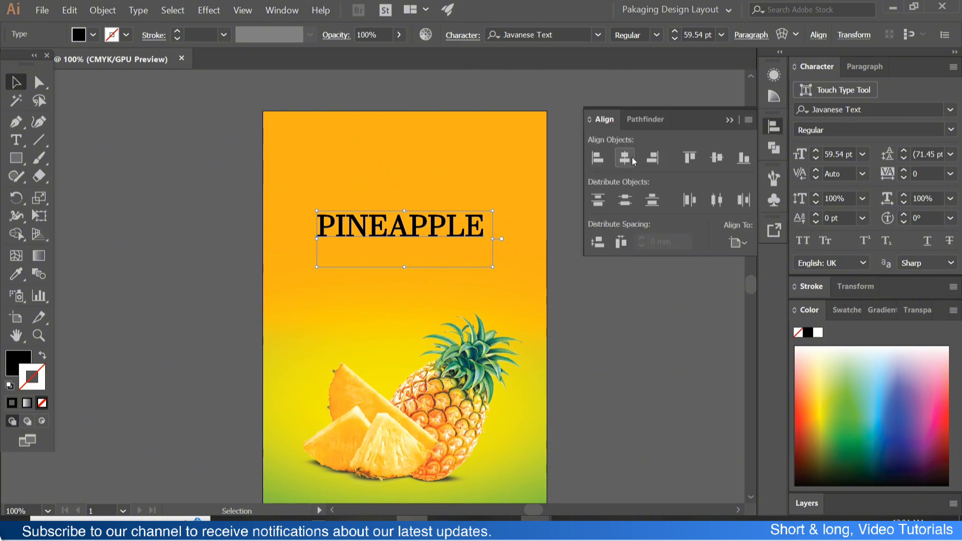
pyautogui.click(730, 120)
pyautogui.click(599, 193)
# - Duplicate the PINEAPPLE title directly below itself and replace the copy's text with "Fruit Drink"
pyautogui.moveTo(430, 242); pyautogui.dragTo(430, 273)
pyautogui.doubleClick(430, 274)
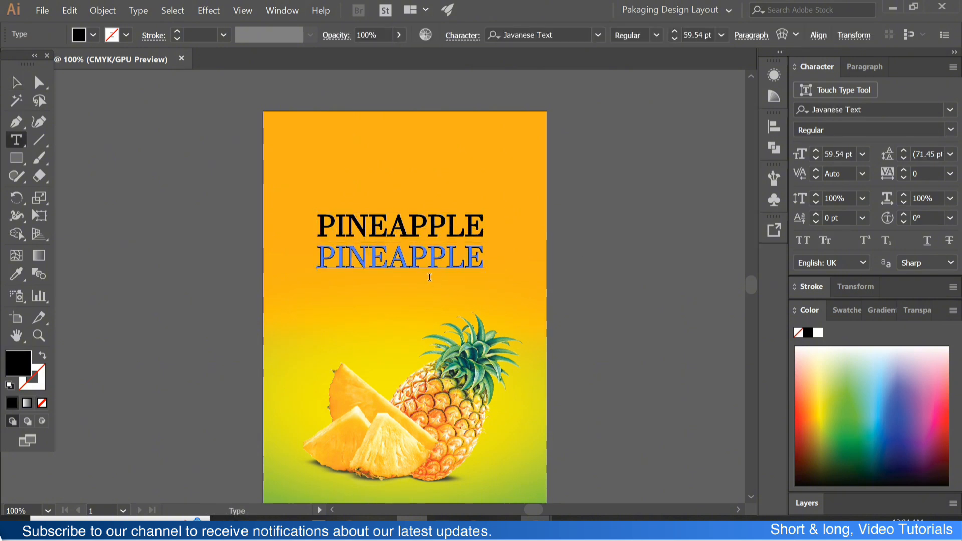
pyautogui.hotkey('ctrl', 'a')
pyautogui.write('Fr')
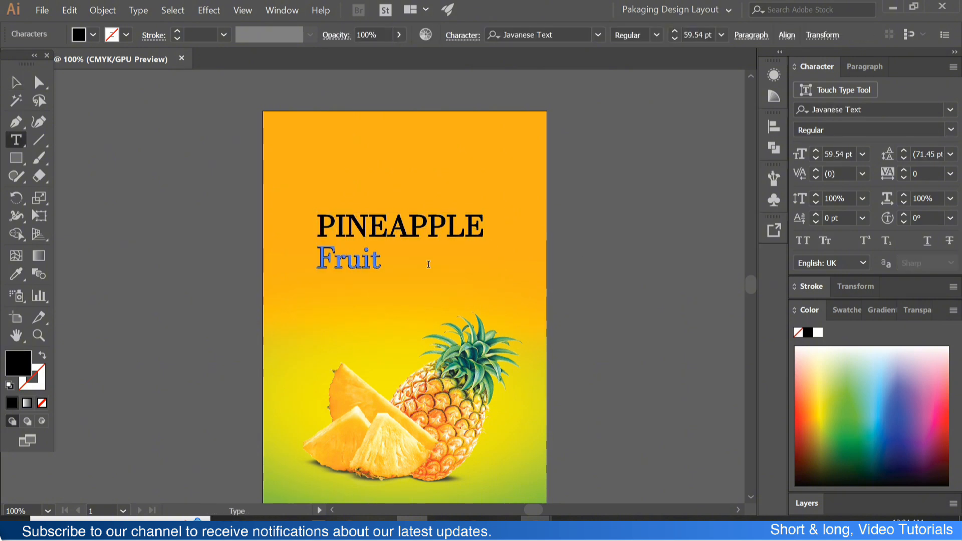
# - Set the Fruit Drink text to 35 pt and move it to the middle beneath the PINEAPPLE title
pyautogui.hotkey('ctrl', 'a')
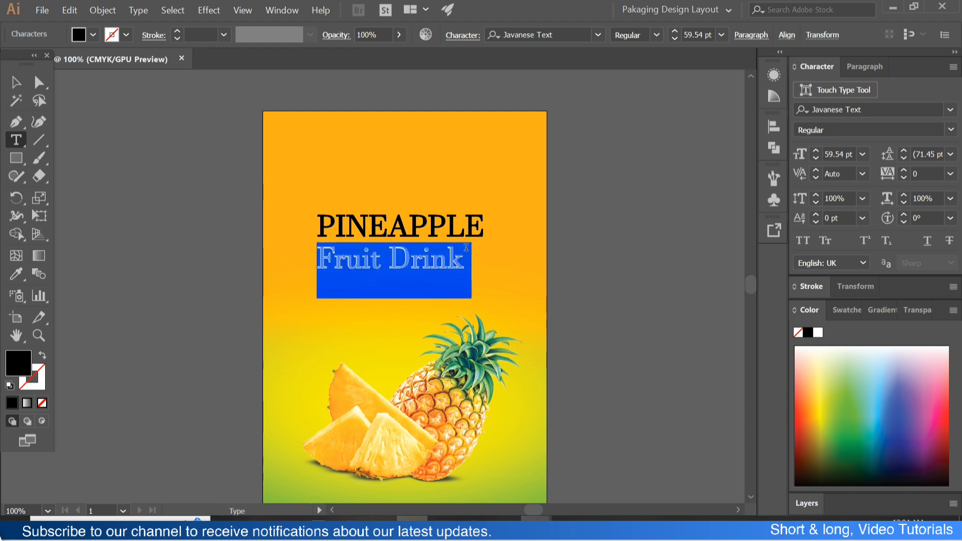
pyautogui.scroll(-20, 849, 154)
pyautogui.click(16, 82)
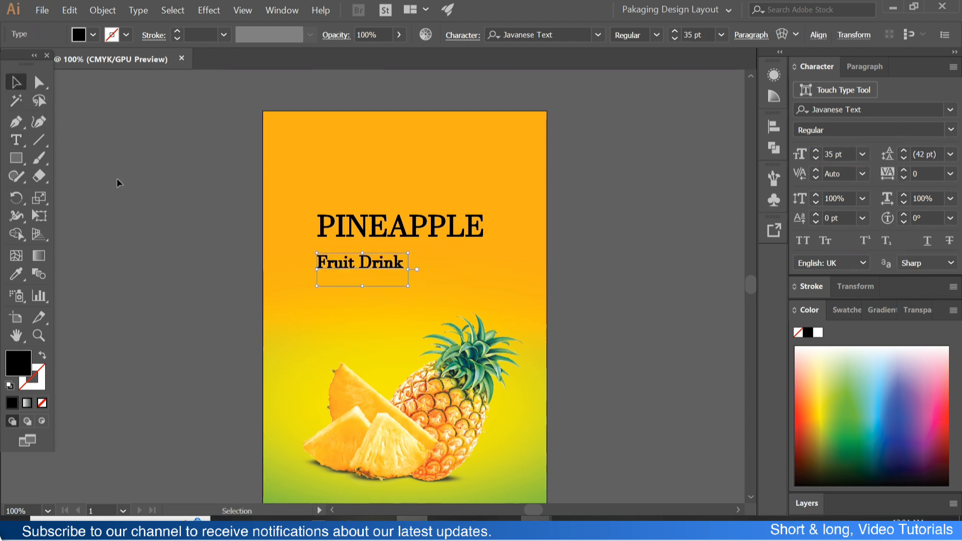
pyautogui.click(119, 182)
pyautogui.moveTo(374, 269); pyautogui.dragTo(410, 260)
# - Give the PINEAPPLE title a white fill and no stroke
pyautogui.hotkey('ctrl', '=')
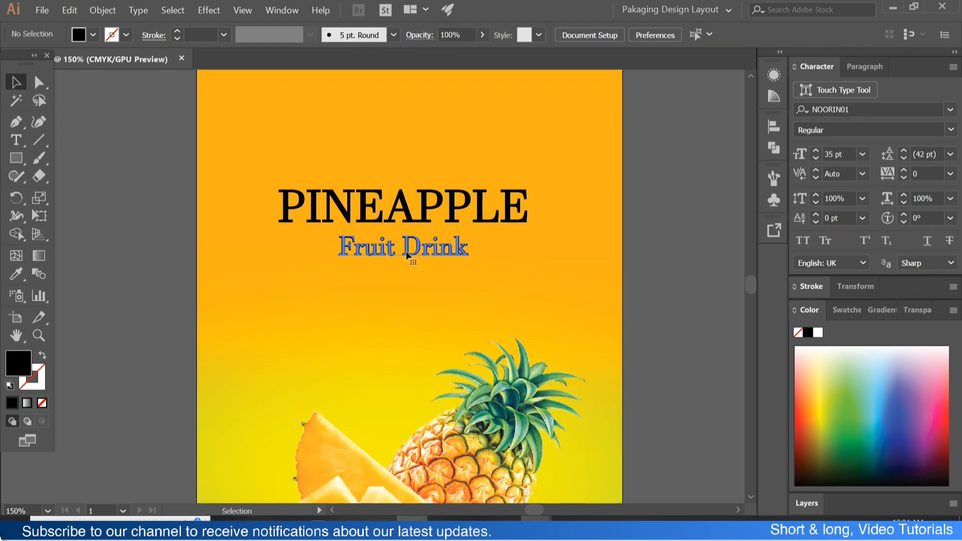
pyautogui.keyDown('shift'); pyautogui.click(409, 221); pyautogui.keyUp('shift')
pyautogui.click(21, 275)
pyautogui.click(9, 385)
pyautogui.click(39, 377)
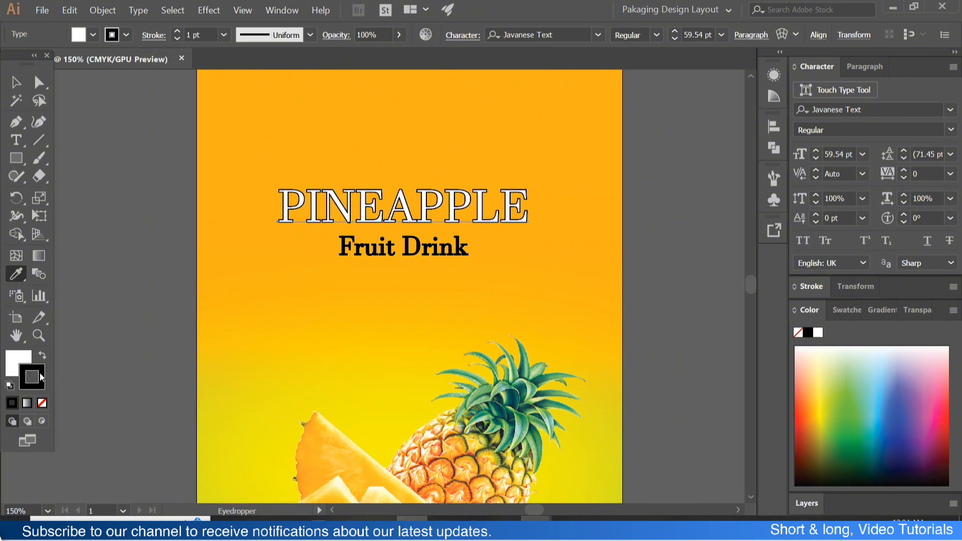
pyautogui.click(43, 403)
pyautogui.click(16, 82)
pyautogui.click(120, 161)
# - Scale down the Fruit Drink text and position it close beneath the PINEAPPLE title
pyautogui.click(407, 250)
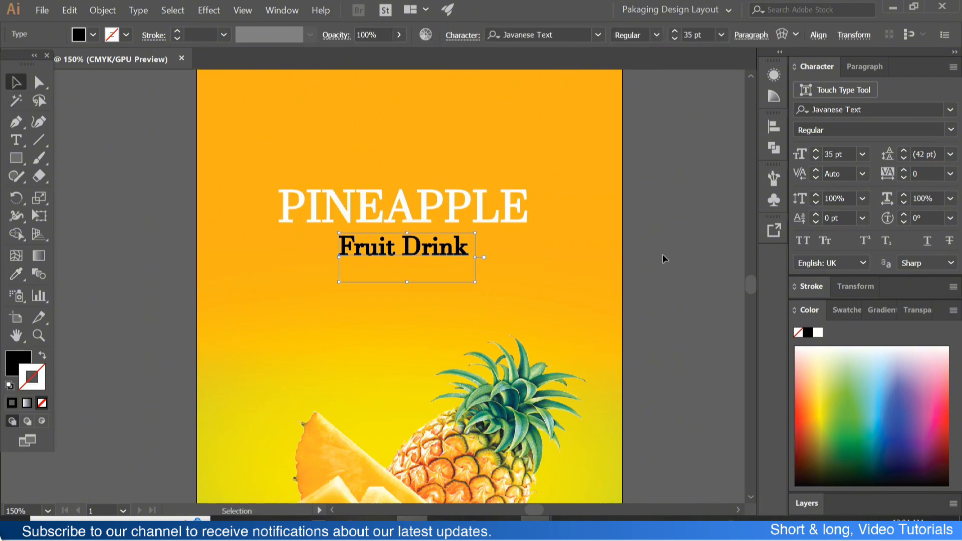
pyautogui.click(663, 260)
pyautogui.click(418, 246)
pyautogui.scroll(1, 418, 246)
pyautogui.scroll(3, 418, 246)
pyautogui.moveTo(374, 395); pyautogui.dragTo(370, 338)
pyautogui.click(373, 410)
pyautogui.scroll(-4, 357, 374)
# - Group the PINEAPPLE title with the Fruit Drink text and nudge the group slightly down
pyautogui.keyDown('shift'); pyautogui.click(360, 304); pyautogui.keyUp('shift')
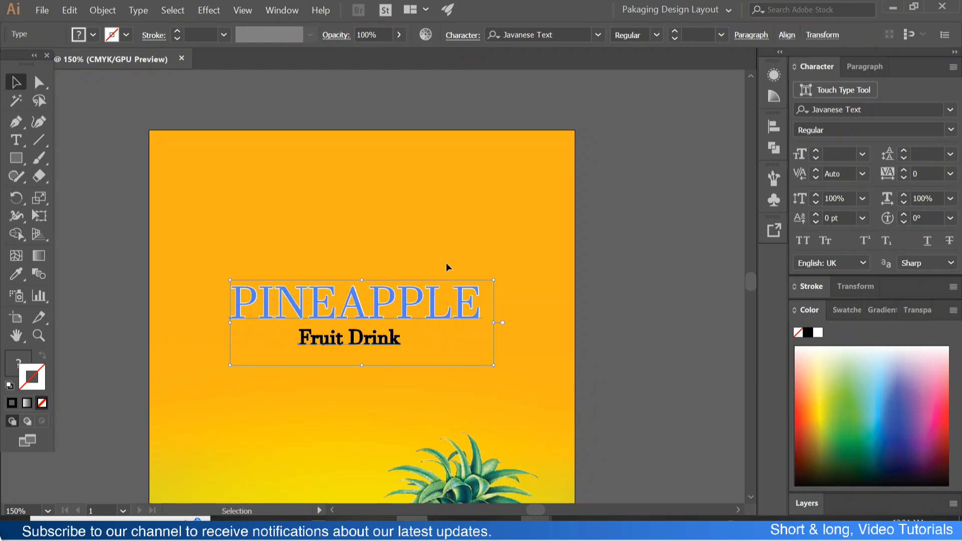
pyautogui.hotkey('shift', 'F7')
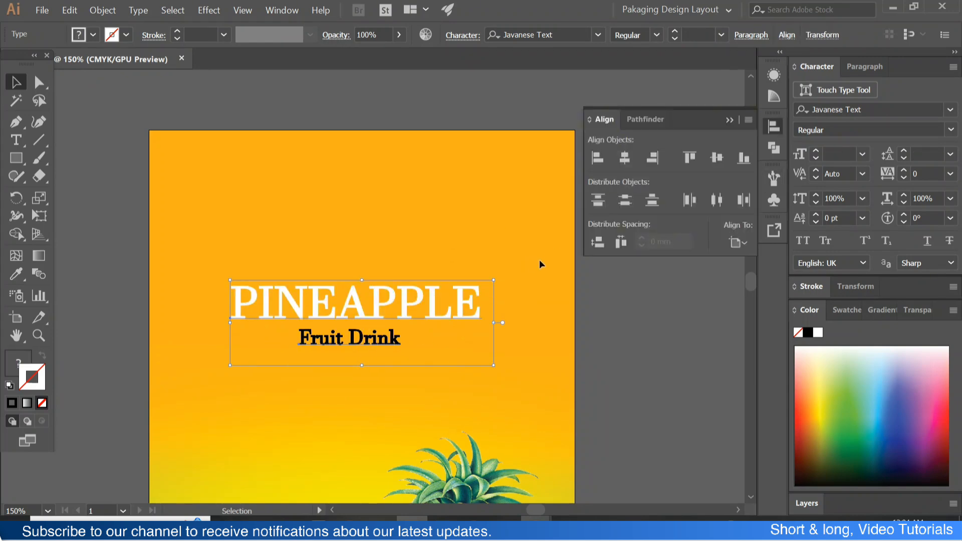
pyautogui.hotkey('ctrl', 'g')
pyautogui.hotkey('shift', 'F7')
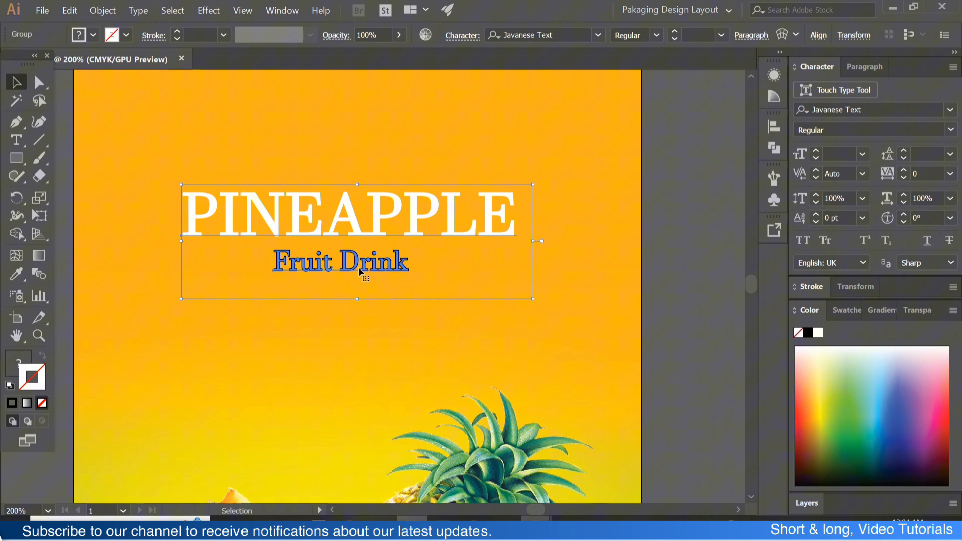
pyautogui.press('Down')
pyautogui.press('Down')
pyautogui.press('Down')
pyautogui.press('Down')
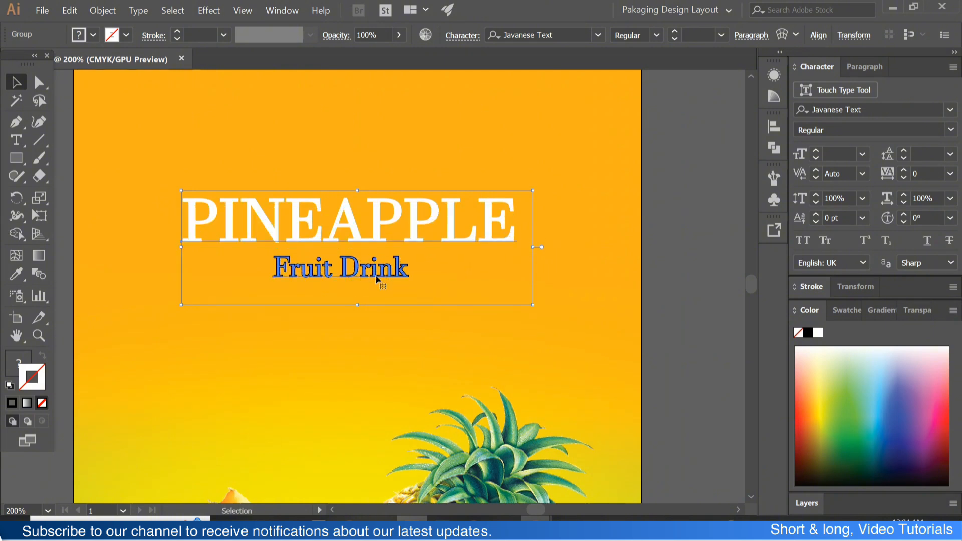
# - Move the PINEAPPLE and Fruit Drink title group slightly further down the label
pyautogui.hotkey('ctrl', 'shift', 'a')
pyautogui.scroll(-2, 354, 288)
pyautogui.scroll(-6, 582, 288)
pyautogui.scroll(3, 385, 311)
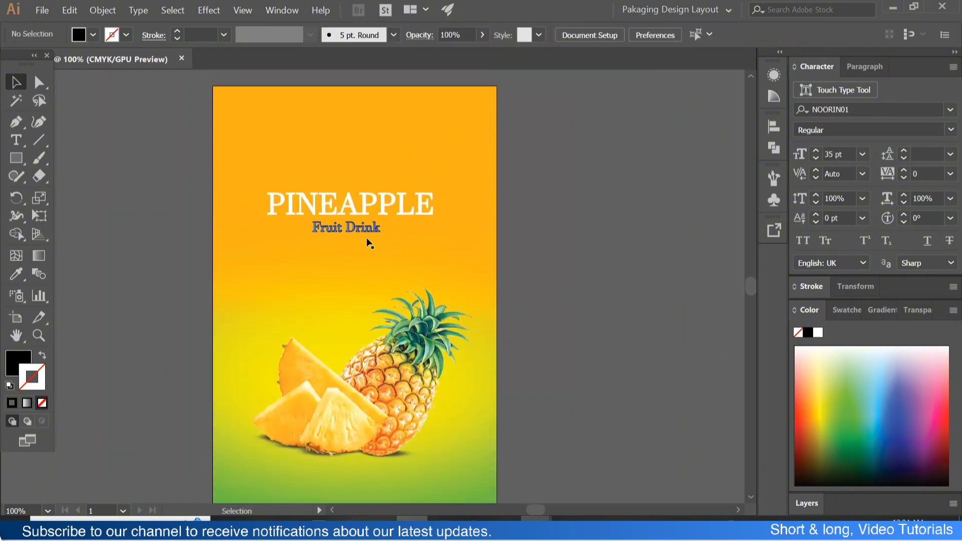
pyautogui.scroll(4, 366, 259)
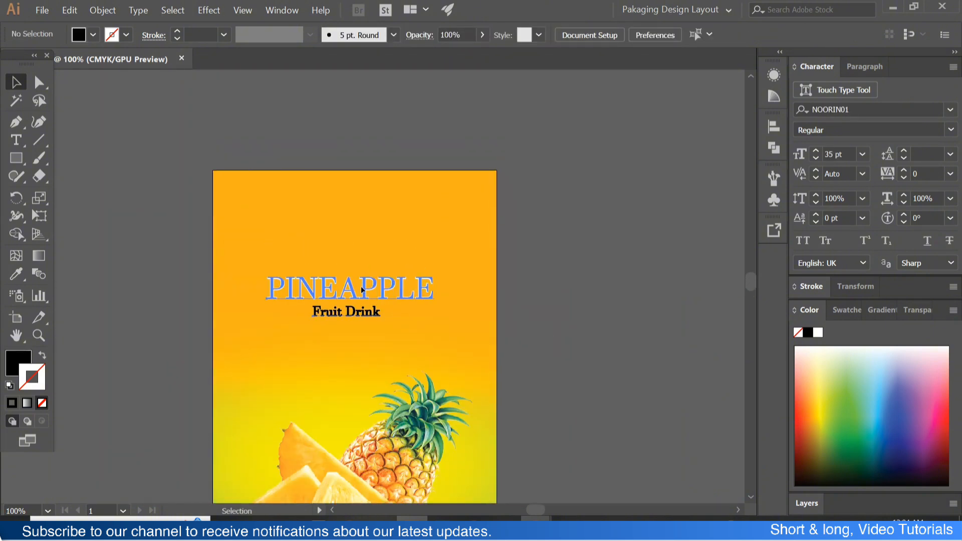
pyautogui.moveTo(368, 295); pyautogui.dragTo(367, 309)
pyautogui.hotkey('ctrl', 'shift', 'a')
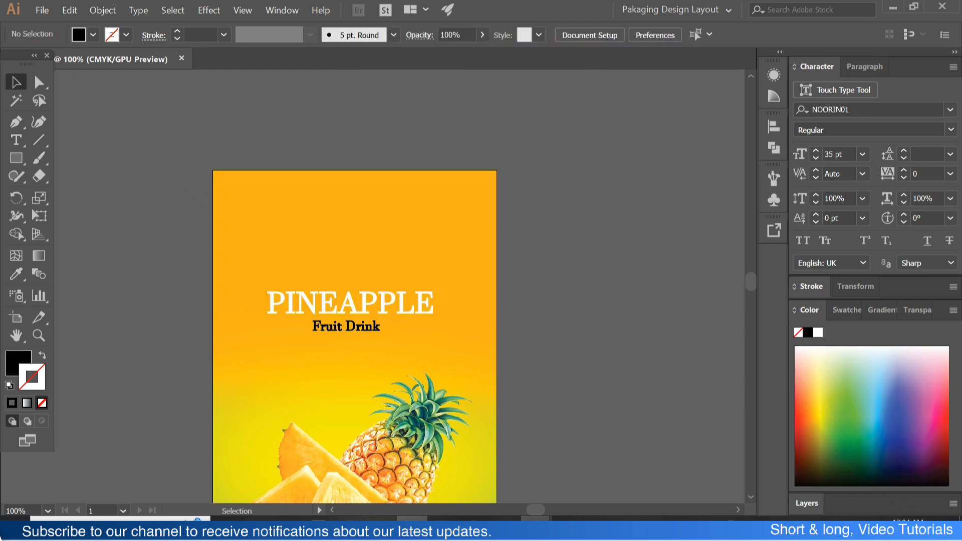
# - Bring the linked logo 1.png image into the label document and place it beside the artboard
pyautogui.click(504, 530)
pyautogui.click(440, 473)
pyautogui.moveTo(400, 426); pyautogui.dragTo(593, 300)
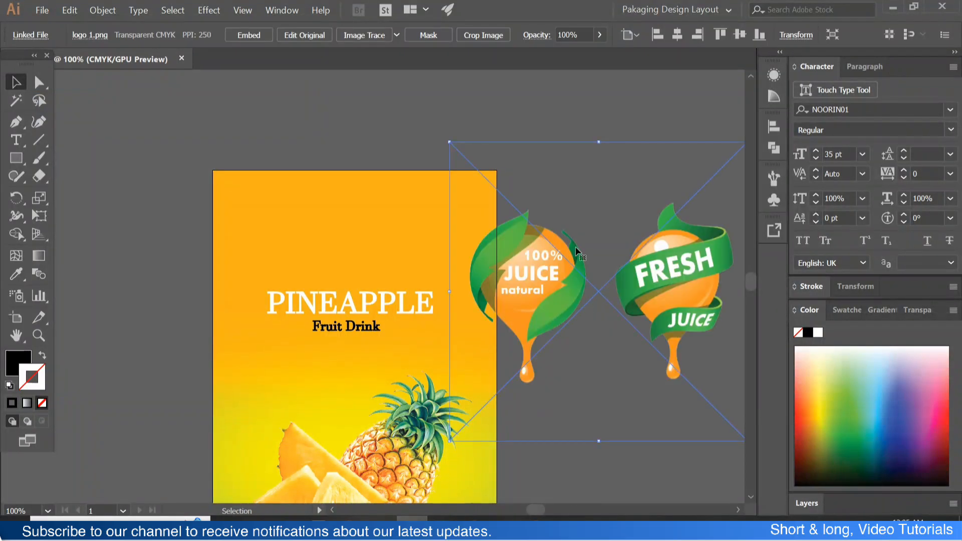
pyautogui.moveTo(542, 277); pyautogui.dragTo(620, 265)
pyautogui.hotkey('ctrl', 'shift', 'a')
pyautogui.scroll(1, 595, 273)
pyautogui.hscroll(1, 594, 272)
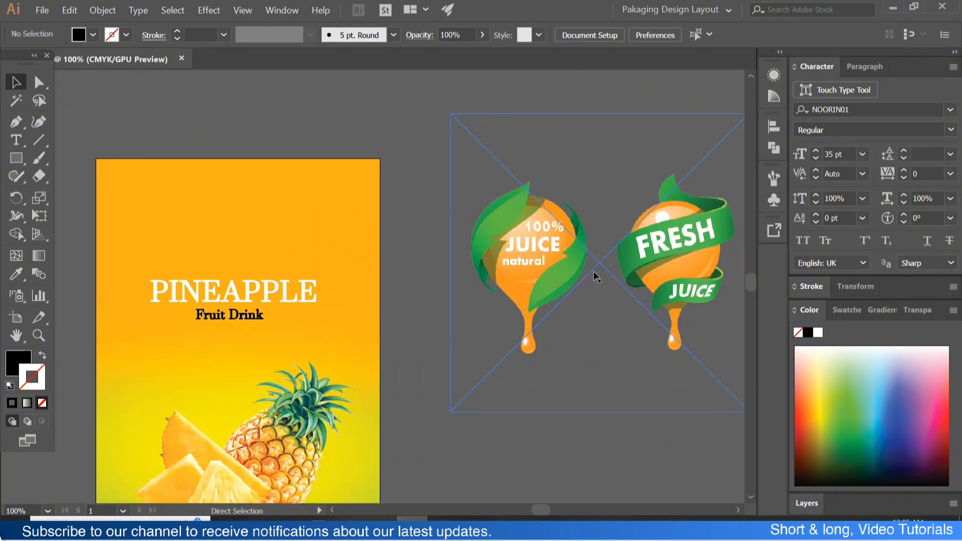
# - Draw a rectangle about 113 × 154 mm over the 100% JUICE natural badge and use it as a clipping mask on the logo image
pyautogui.click(520, 260)
pyautogui.click(16, 158)
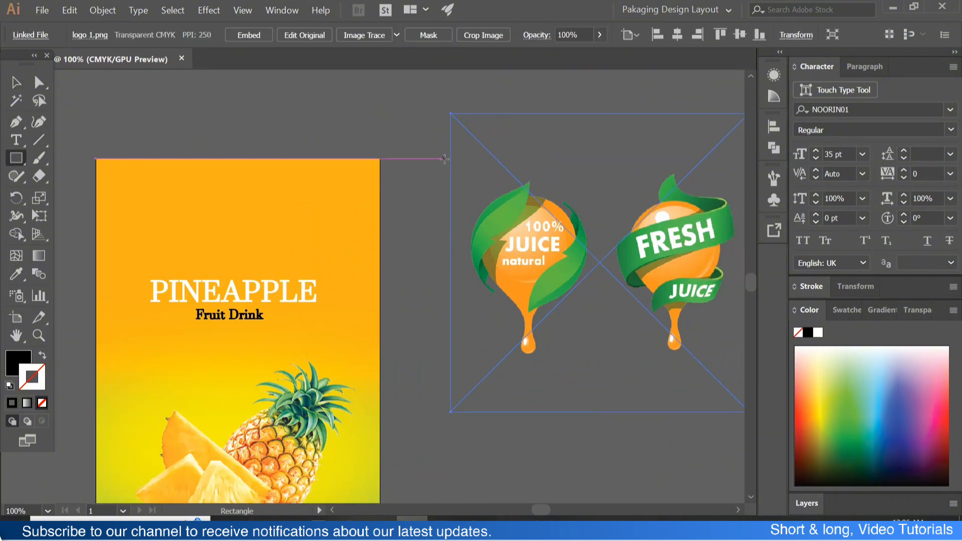
pyautogui.moveTo(449, 153); pyautogui.dragTo(608, 372)
pyautogui.moveTo(677, 395); pyautogui.dragTo(548, 253)
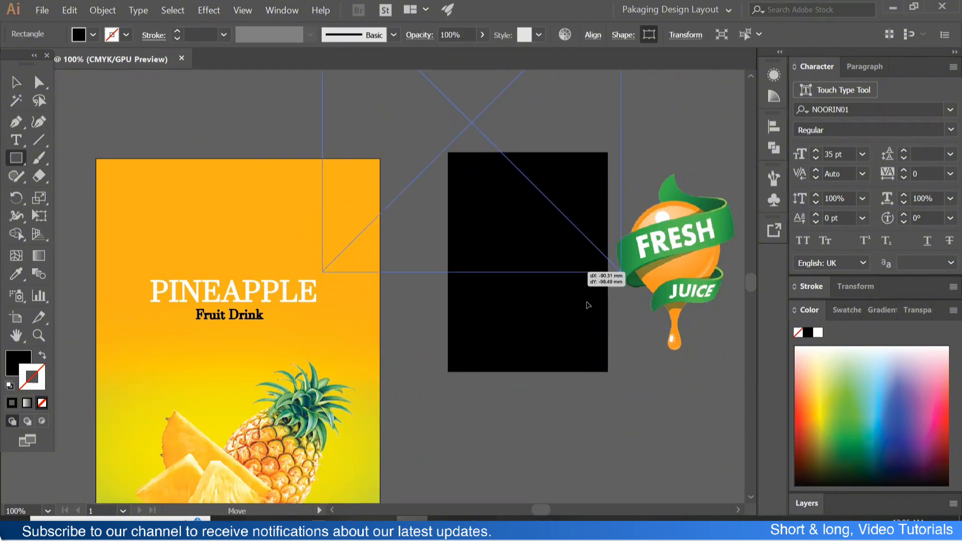
pyautogui.hotkey('ctrl', 'z')
pyautogui.click(16, 83)
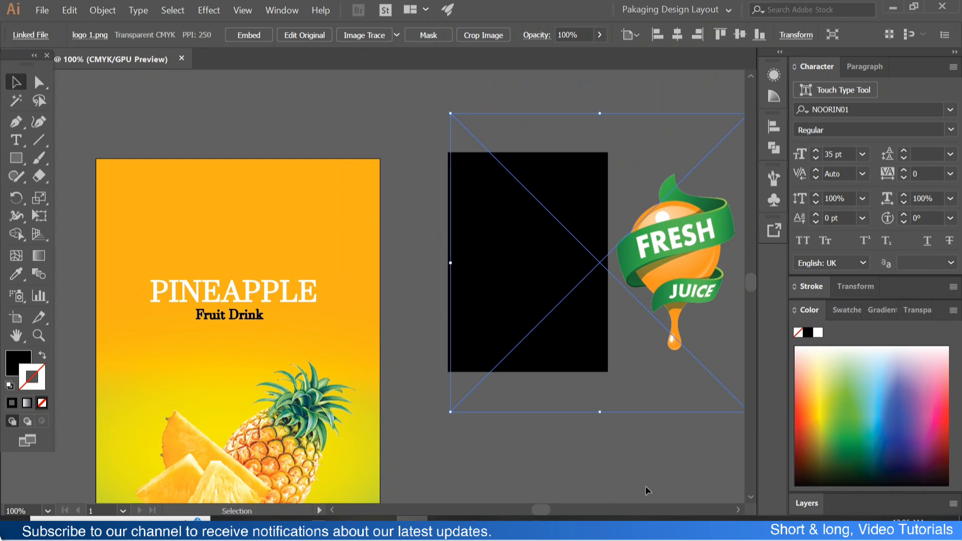
pyautogui.keyDown('shift'); pyautogui.click(562, 300); pyautogui.keyUp('shift')
pyautogui.rightClick(563, 296)
pyautogui.click(601, 373)
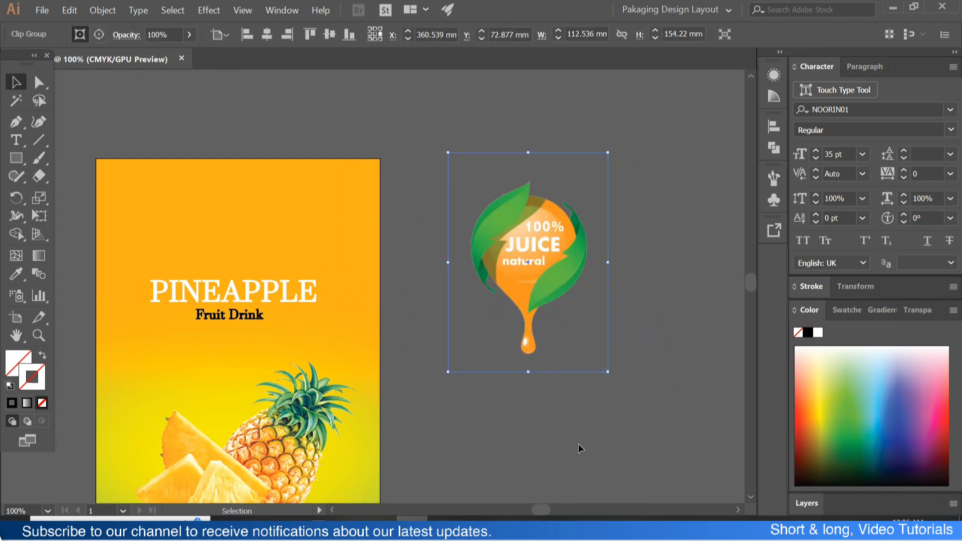
# - Move the clipped juice badge onto the label above the PINEAPPLE title and scale it down to about 49 × 67 mm
pyautogui.moveTo(519, 327); pyautogui.dragTo(244, 319)
pyautogui.keyDown('shift'); pyautogui.click(255, 364); pyautogui.keyUp('shift')
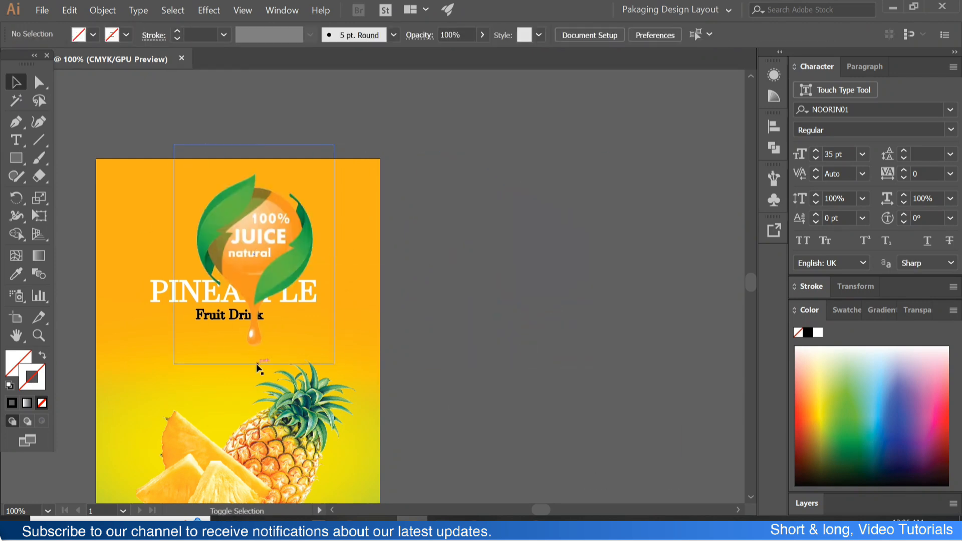
pyautogui.click(266, 273)
pyautogui.moveTo(255, 366); pyautogui.dragTo(249, 302)
pyautogui.hotkey('ctrl', '+')
pyautogui.moveTo(324, 248); pyautogui.dragTo(288, 207)
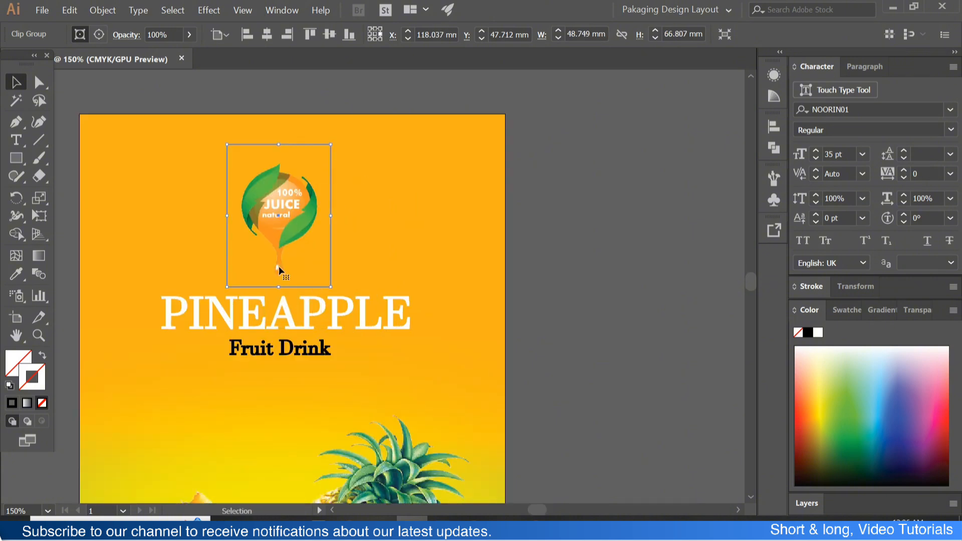
# - Enlarge the juice badge slightly and fine-tune the vertical spacing between the badge and the title group
pyautogui.moveTo(279, 285); pyautogui.dragTo(280, 291)
pyautogui.moveTo(288, 222); pyautogui.dragTo(288, 230)
pyautogui.click(415, 303)
pyautogui.moveTo(309, 373); pyautogui.dragTo(332, 302)
pyautogui.click(326, 244)
pyautogui.moveTo(327, 242); pyautogui.dragTo(330, 267)
pyautogui.click(436, 299)
pyautogui.moveTo(295, 157); pyautogui.dragTo(294, 171)
pyautogui.click(491, 256)
pyautogui.moveTo(365, 262); pyautogui.dragTo(365, 256)
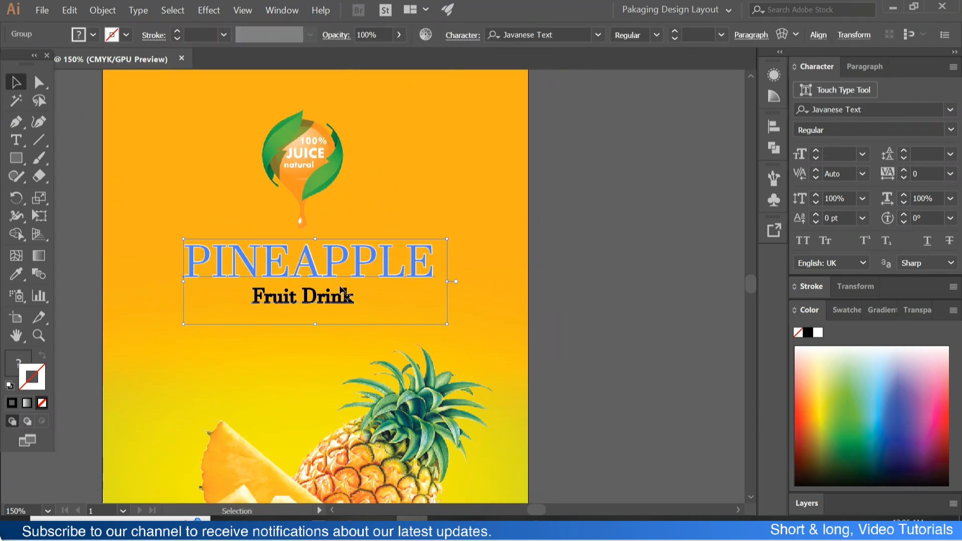
pyautogui.click(513, 279)
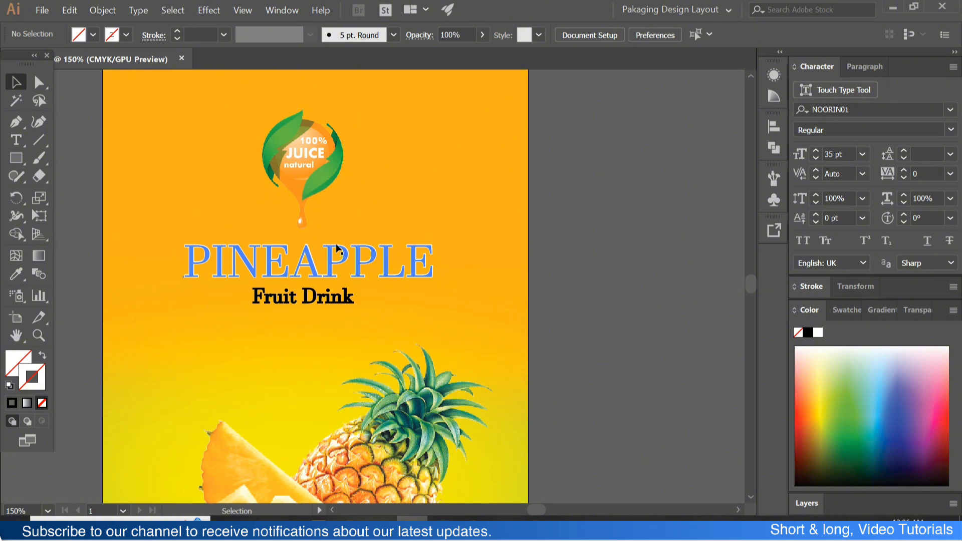
# - Add the text "3.0 FL.OZ(85.05g)" at the bottom edge of the label
pyautogui.scroll(-2, 436, 273)
pyautogui.scroll(2, 380, 273)
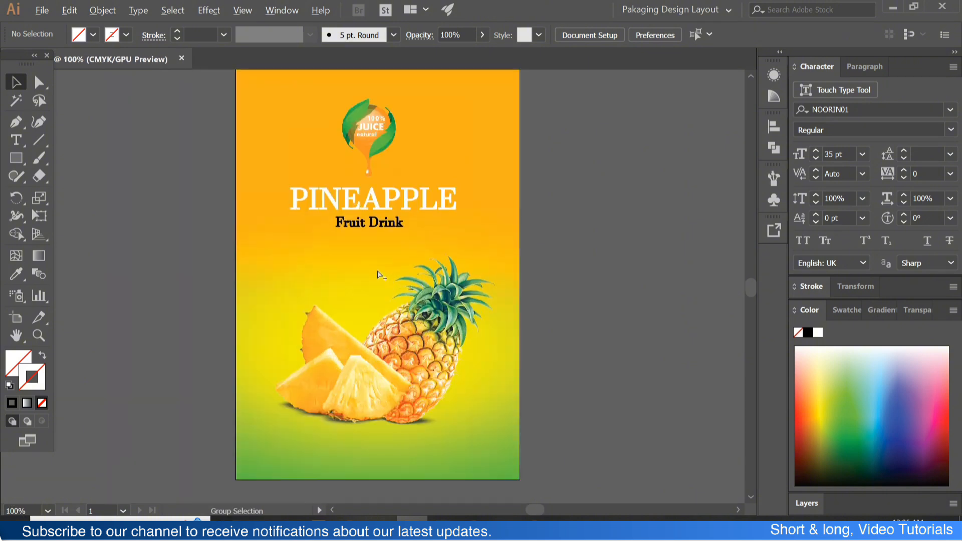
pyautogui.scroll(-1, 365, 203)
pyautogui.click(365, 203)
pyautogui.scroll(-2, 197, 240)
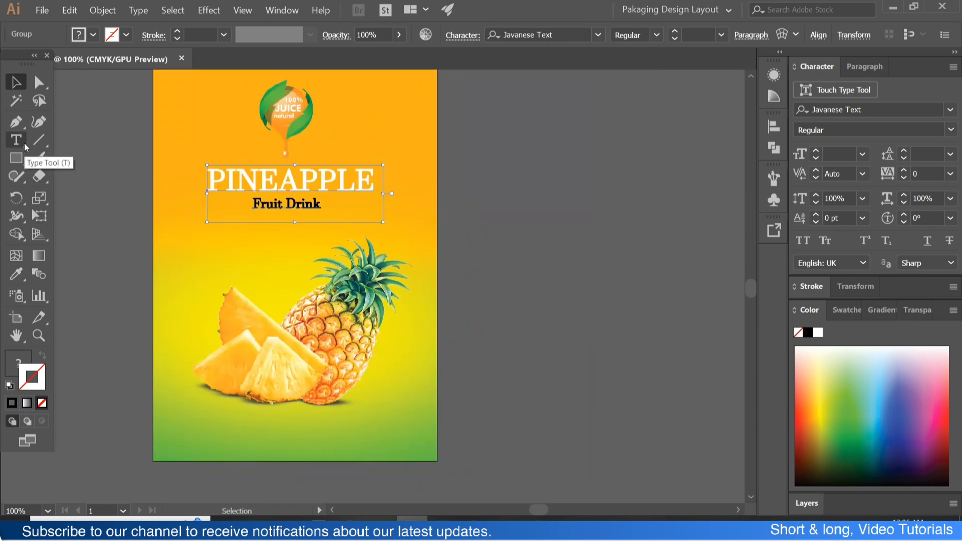
pyautogui.click(16, 158)
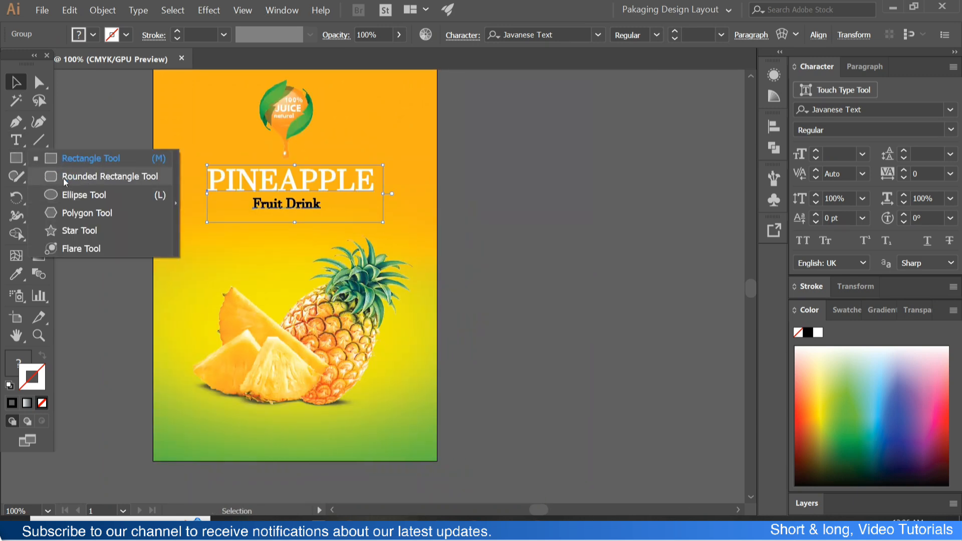
pyautogui.press('t')
pyautogui.click(248, 461)
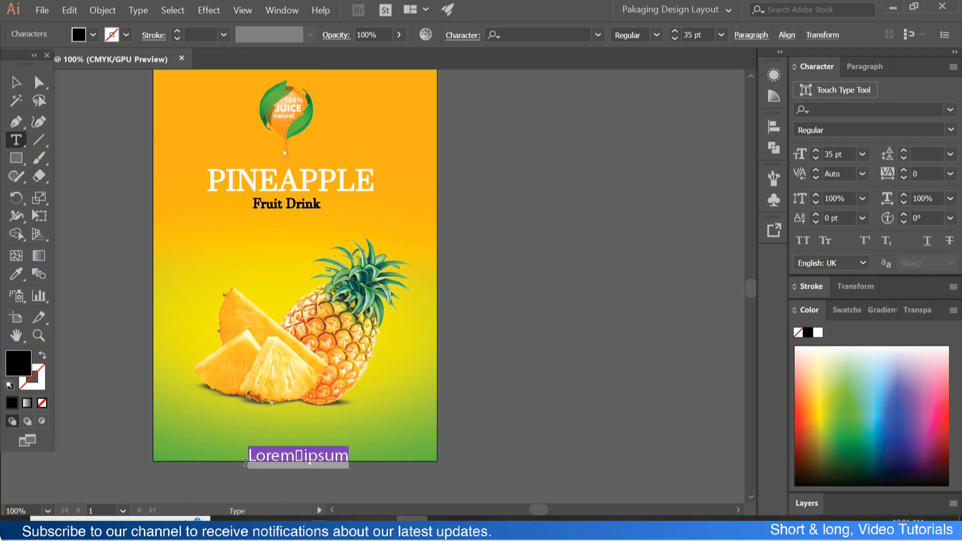
pyautogui.write('3.0 FL.OZ(85.05g')
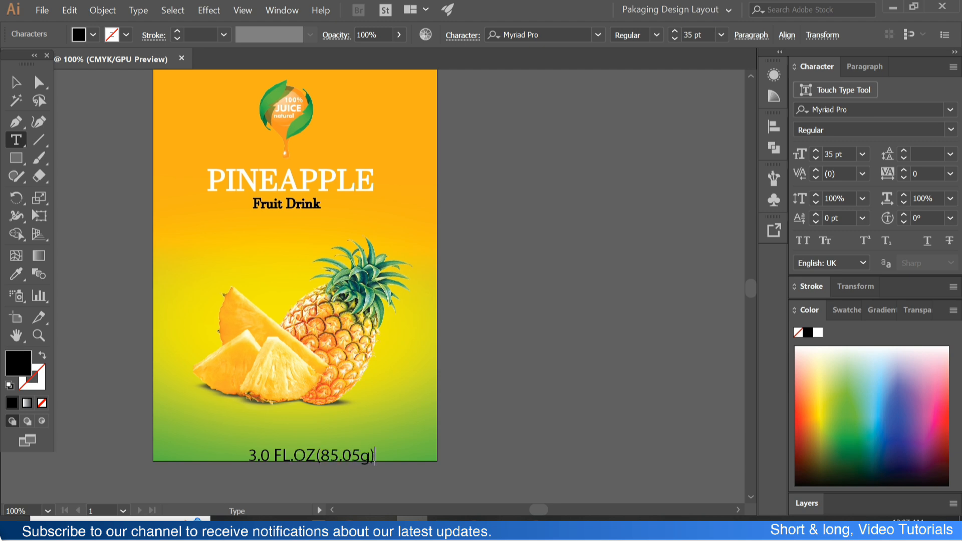
# - Set the 3.0 FL.OZ(85.05g) text in the Josefin Sans font
pyautogui.hotkey('ctrl', 'a')
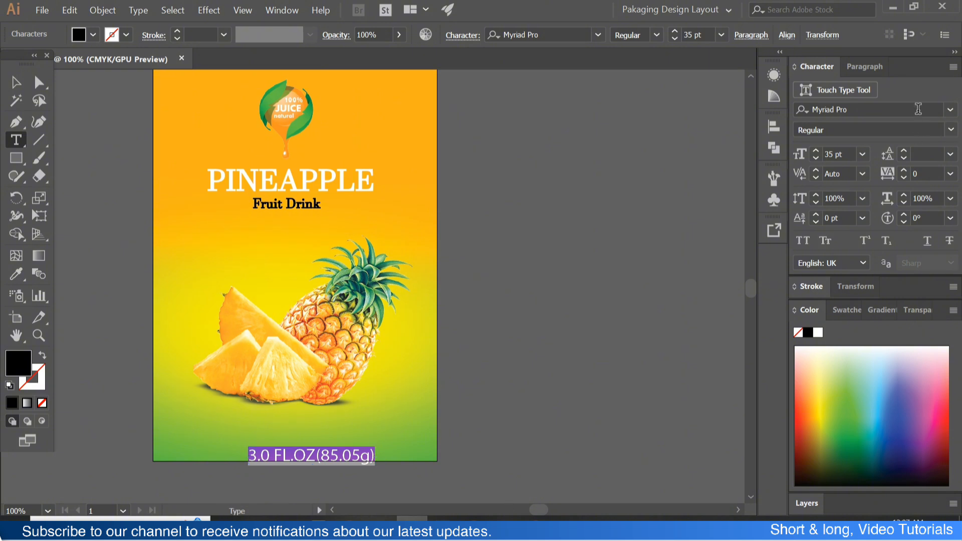
pyautogui.click(919, 109)
pyautogui.press('BackSpace')
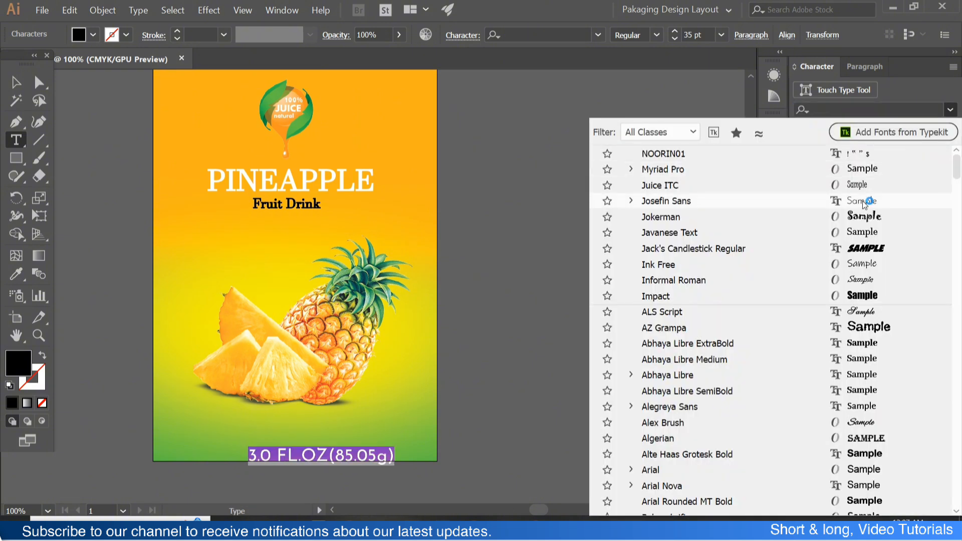
pyautogui.click(865, 202)
# - Browse the fonts and set the 3.0 FL.OZ(85.05g) text in Myriad Pro Semibold
pyautogui.click(951, 110)
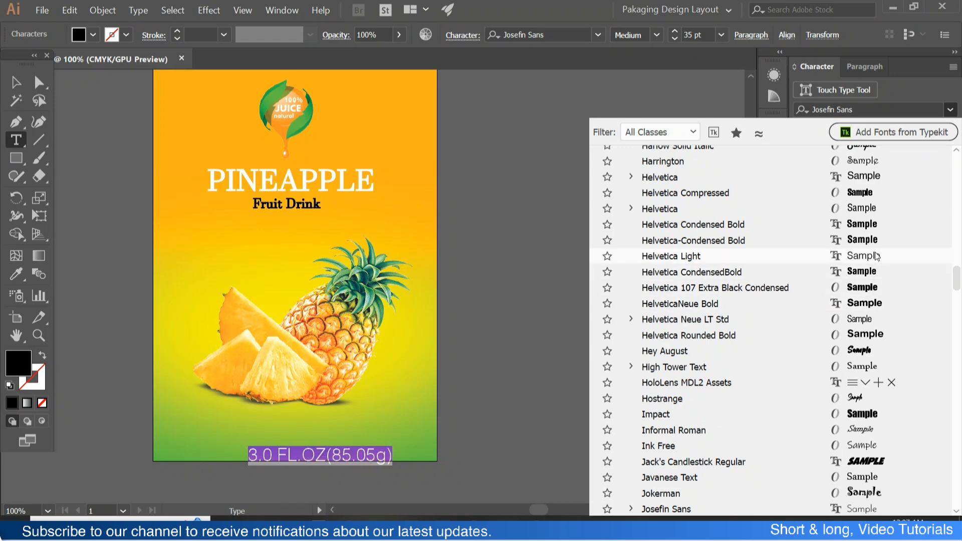
pyautogui.scroll(10, 879, 246)
pyautogui.scroll(10, 882, 216)
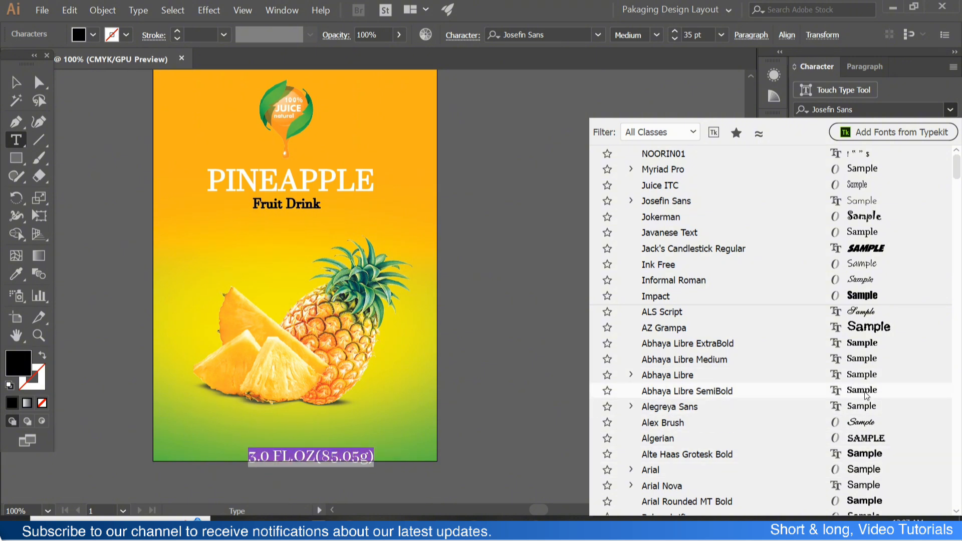
pyautogui.click(868, 169)
pyautogui.click(16, 82)
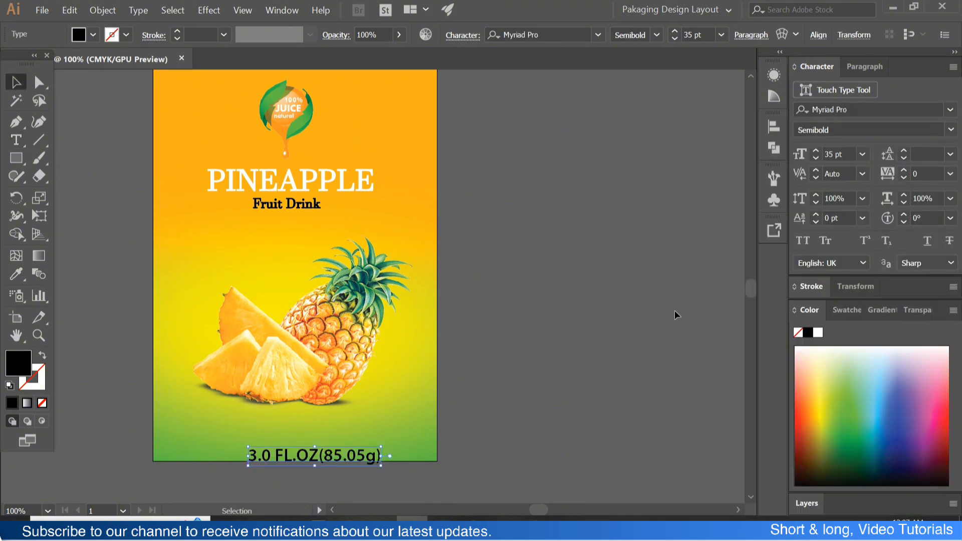
pyautogui.click(677, 316)
# - Scale the volume text down to about 26 pt just above the label's bottom edge and centre it horizontally on the artboard
pyautogui.scroll(-1, 676, 316)
pyautogui.moveTo(322, 433); pyautogui.dragTo(295, 421)
pyautogui.moveTo(355, 429)
pyautogui.mouseDown()
pyautogui.moveTo(331, 426)
pyautogui.moveTo(338, 420)
pyautogui.mouseUp()
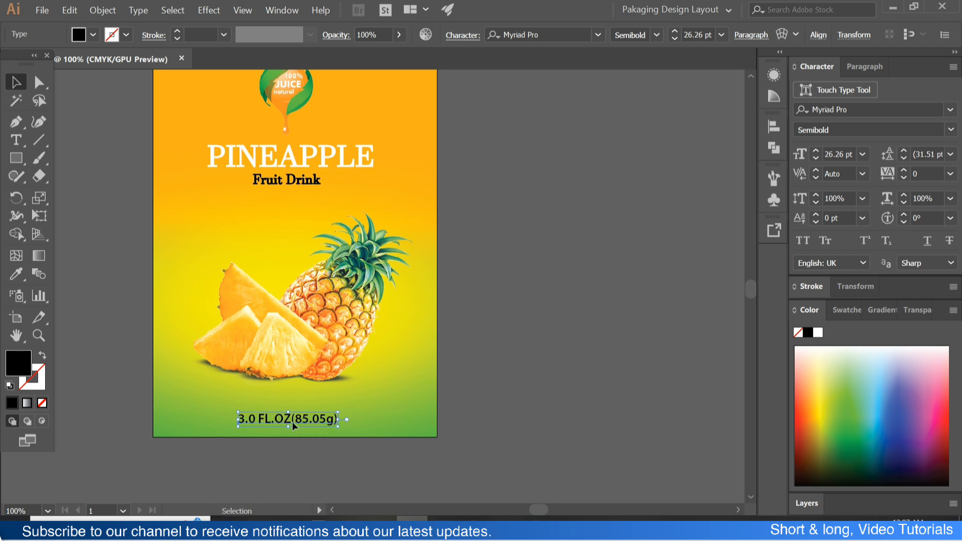
pyautogui.click(774, 126)
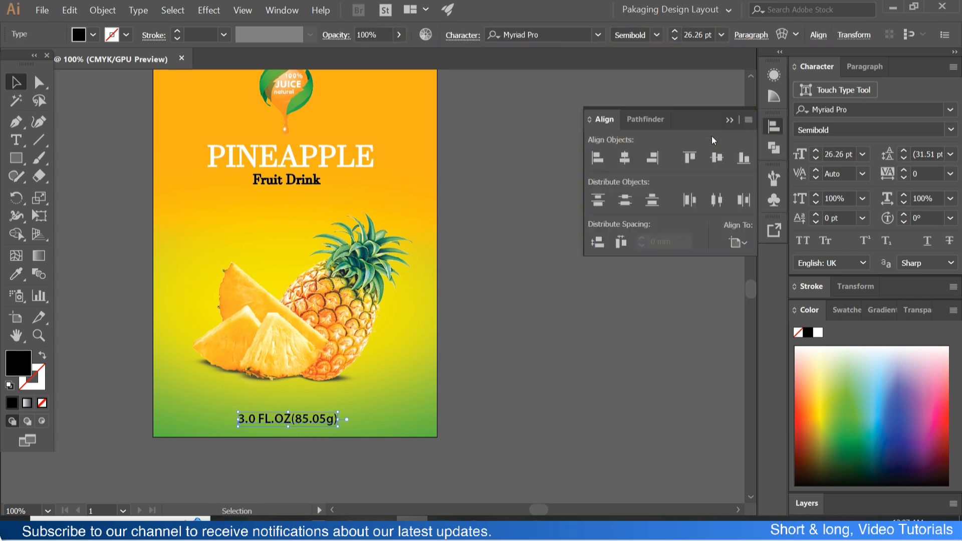
pyautogui.click(633, 160)
pyautogui.click(467, 311)
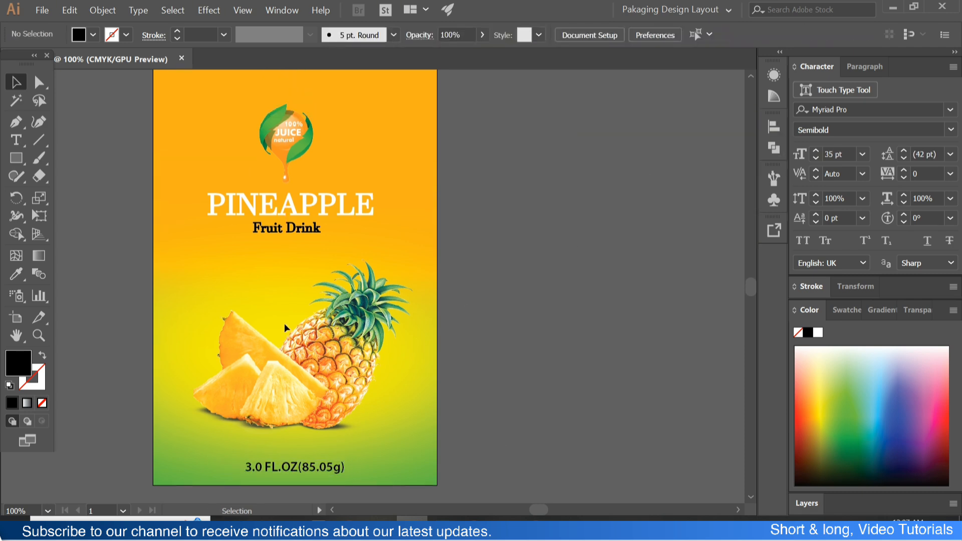
# - Draw a small circle with the Ellipse tool in the empty area to the right of the artboard
pyautogui.hotkey('ctrl', '=')
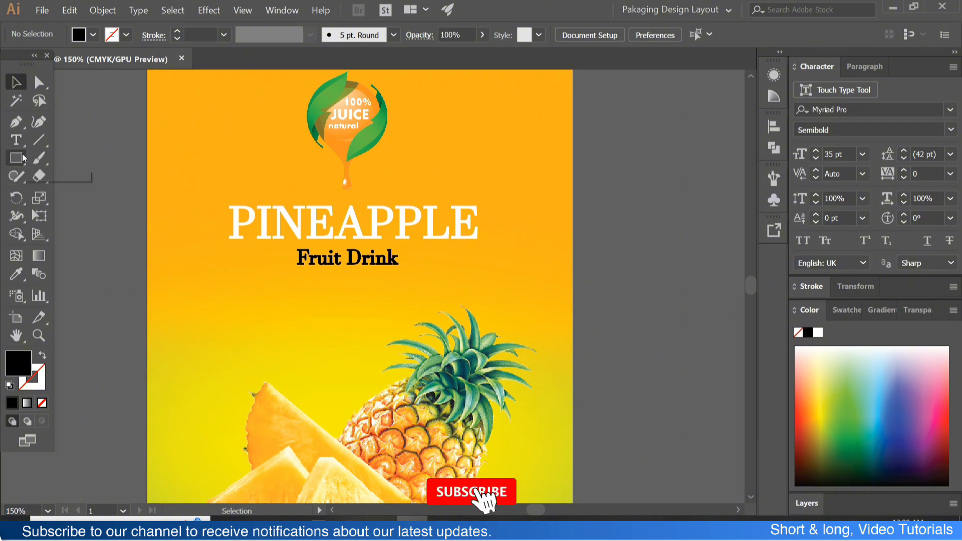
pyautogui.moveTo(16, 158); pyautogui.dragTo(75, 195)
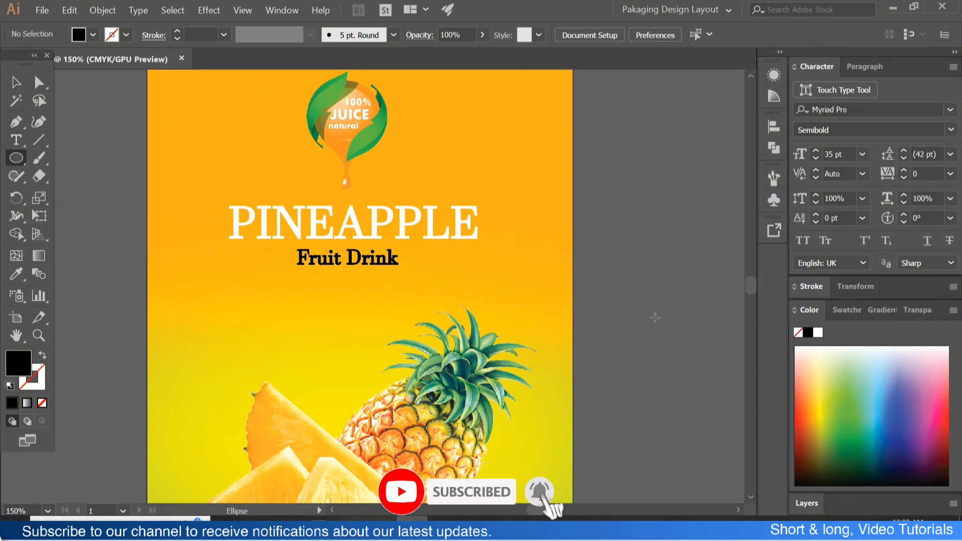
pyautogui.hscroll(3, 634, 292)
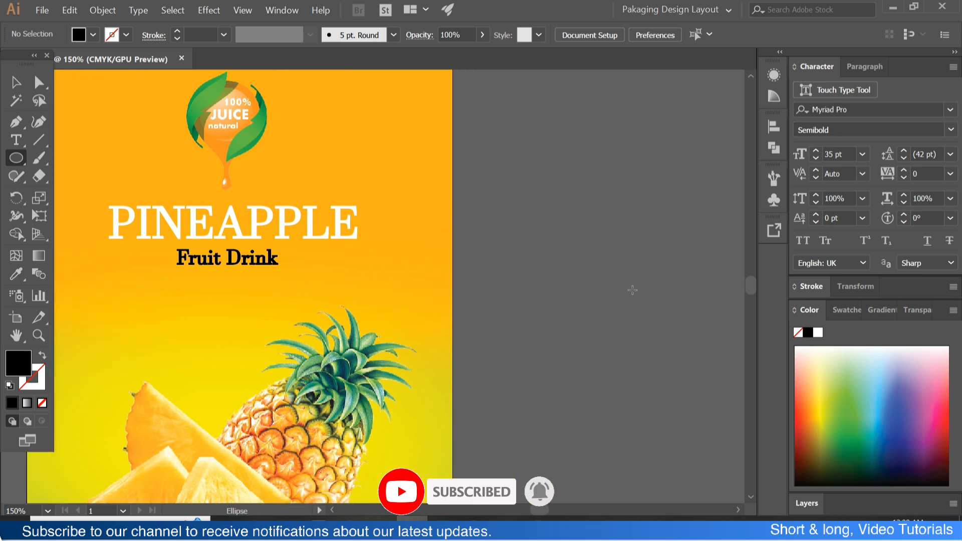
pyautogui.moveTo(587, 249); pyautogui.dragTo(655, 317)
pyautogui.click(16, 82)
pyautogui.click(507, 228)
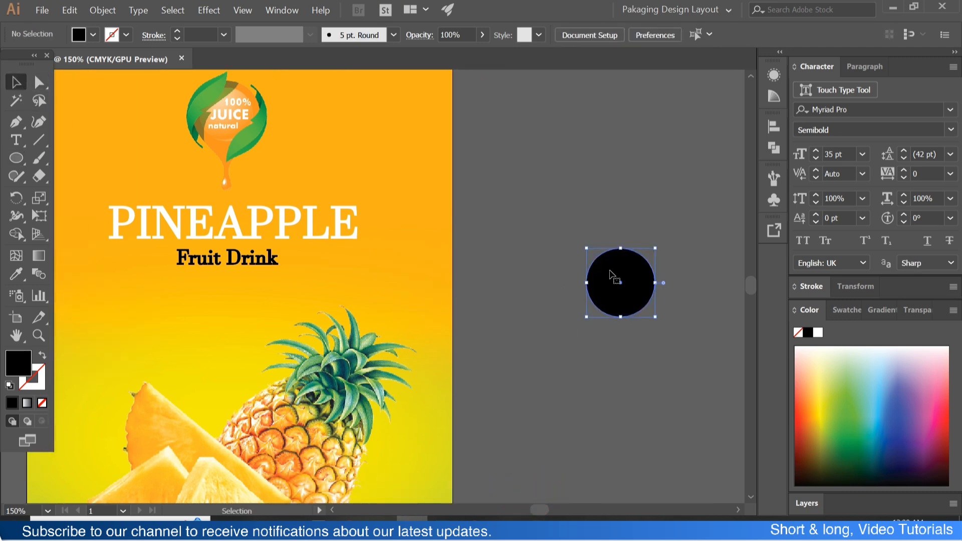
# - Sample the badge's green leaf as the circle's fill and darken it to #004c10
pyautogui.press('i')
pyautogui.click(240, 151)
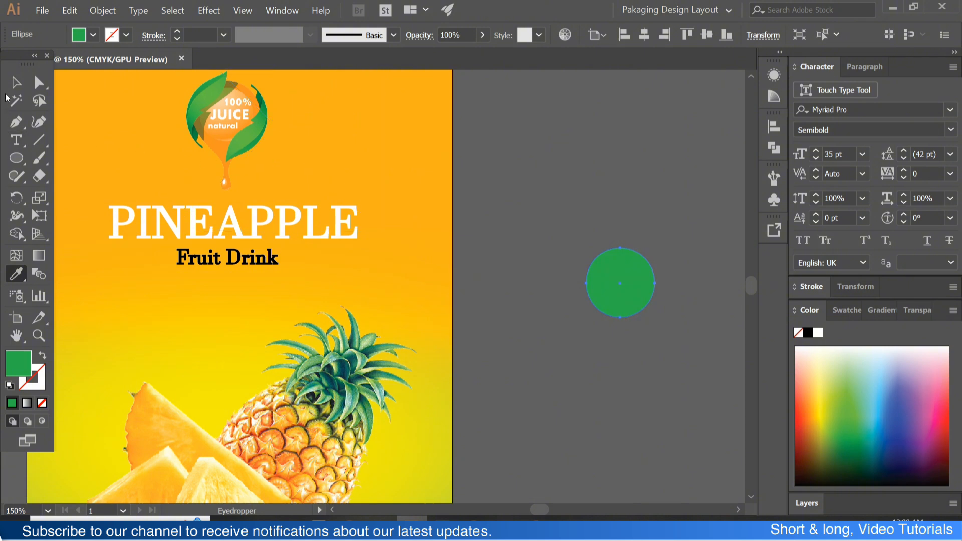
pyautogui.doubleClick(18, 364)
pyautogui.moveTo(670, 365); pyautogui.dragTo(694, 378)
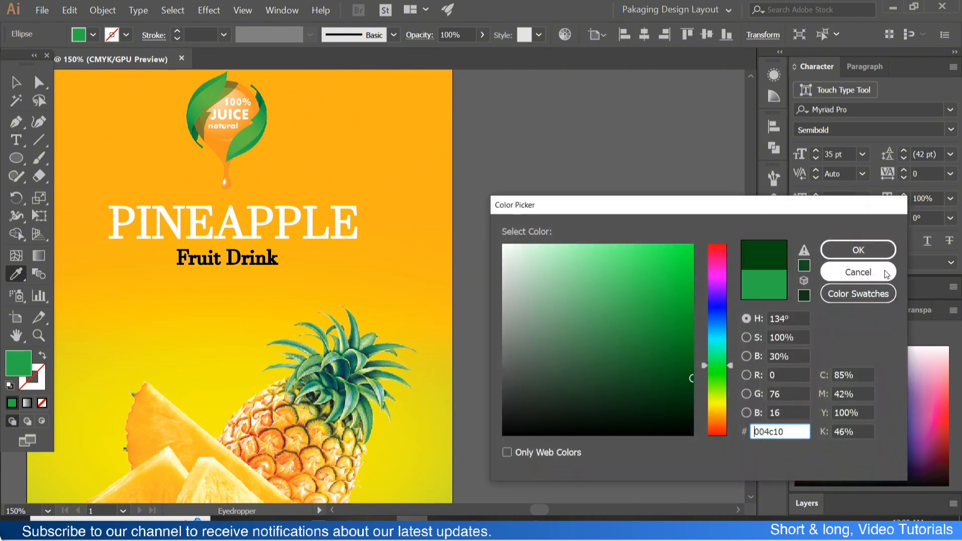
pyautogui.click(866, 249)
# - Duplicate the dark green circle horizontally, placing the copy just to its right
pyautogui.hscroll(2, 606, 310)
pyautogui.hscroll(1, 605, 310)
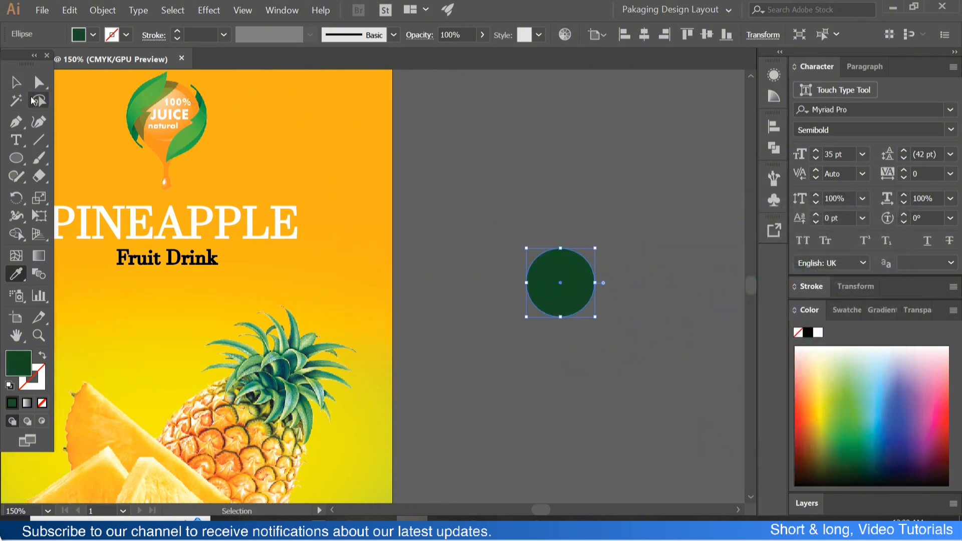
pyautogui.press('v')
pyautogui.click(535, 234)
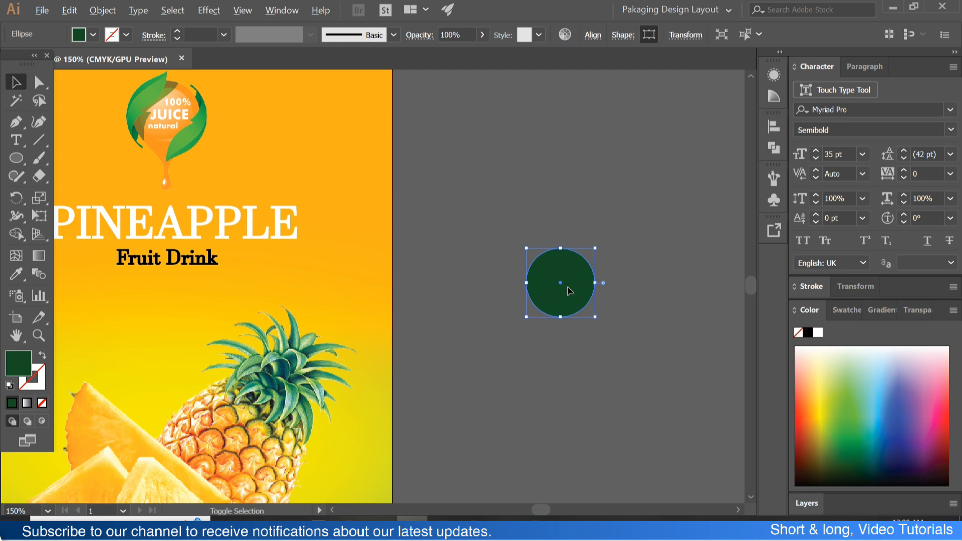
pyautogui.moveTo(574, 299); pyautogui.dragTo(645, 317)
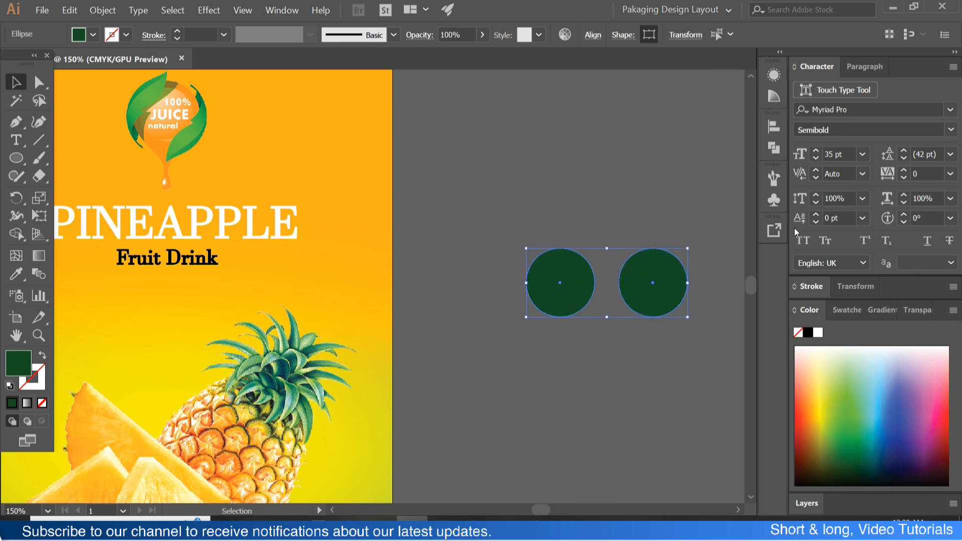
# - Stack the two green circles concentrically by aligning their centres, with the first circle as the key object
pyautogui.click(775, 134)
pyautogui.click(625, 159)
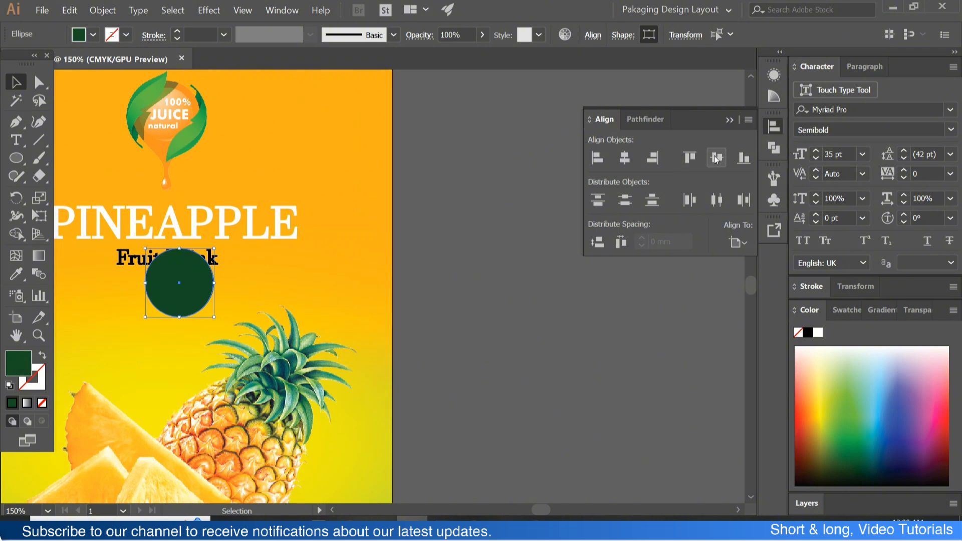
pyautogui.hotkey('ctrl', 'z')
pyautogui.click(571, 279)
pyautogui.click(625, 159)
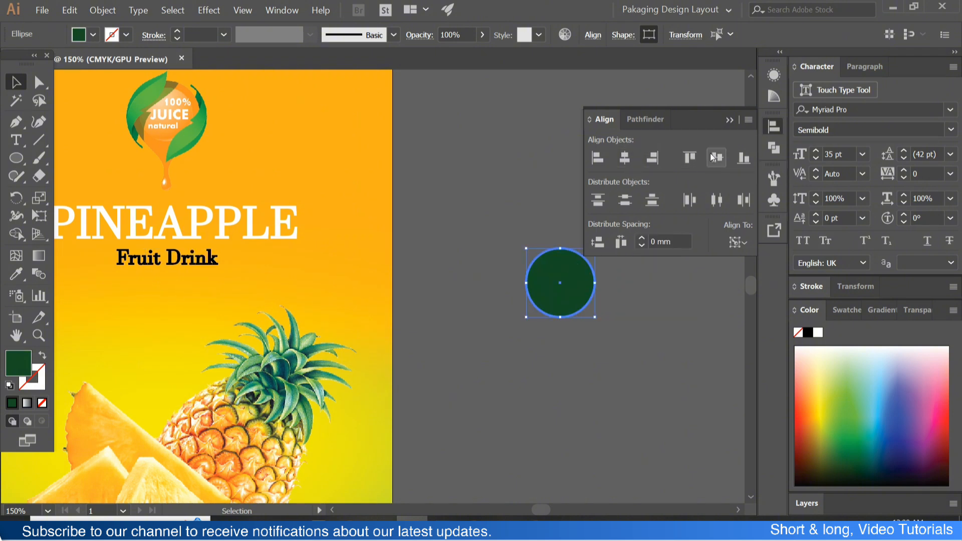
pyautogui.click(730, 122)
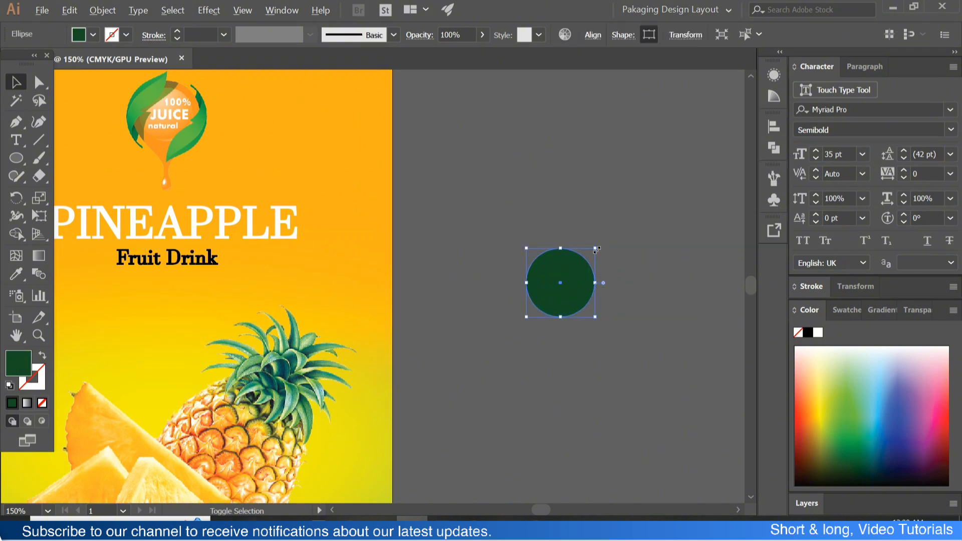
# - Enlarge one circle slightly from its centre and fill it white, forming a thin ring around the green circle
pyautogui.moveTo(596, 250); pyautogui.dragTo(600, 244)
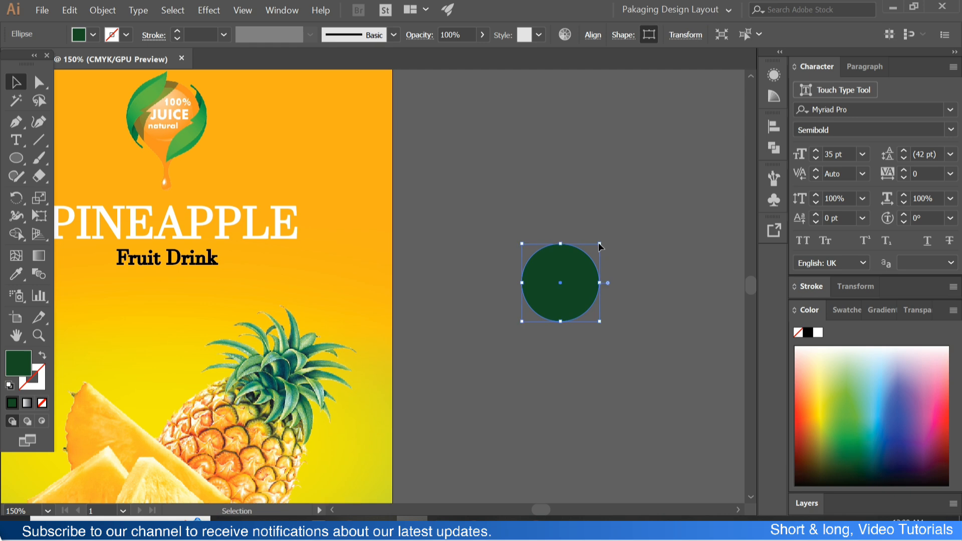
pyautogui.click(18, 274)
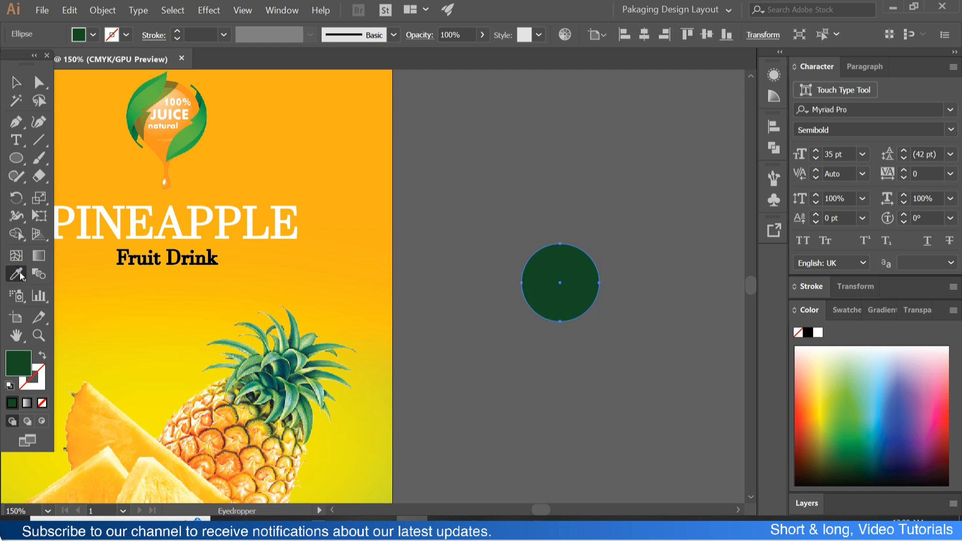
pyautogui.click(818, 332)
# - Add the text "No Sugar Added" on three lines below the circles and centre its paragraph alignment
pyautogui.click(16, 140)
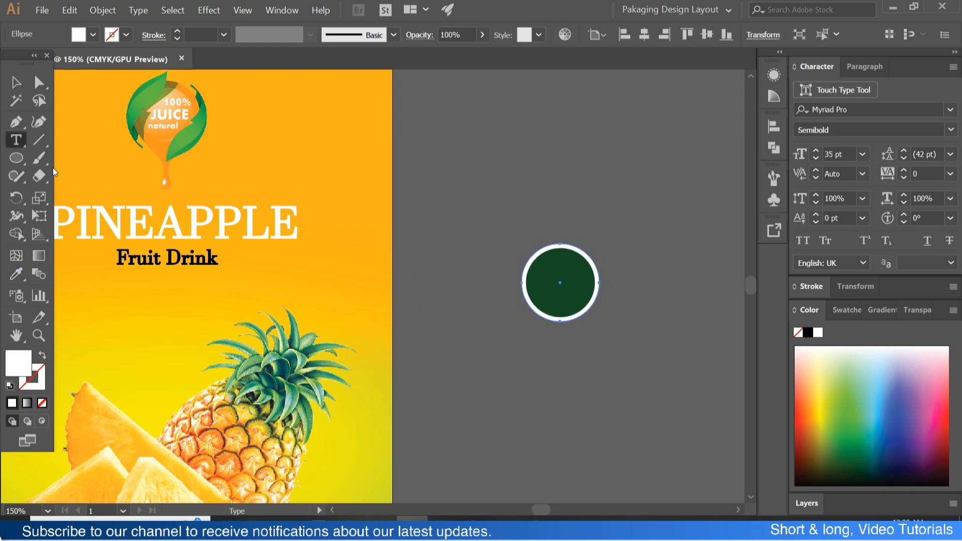
pyautogui.click(531, 419)
pyautogui.write('No')
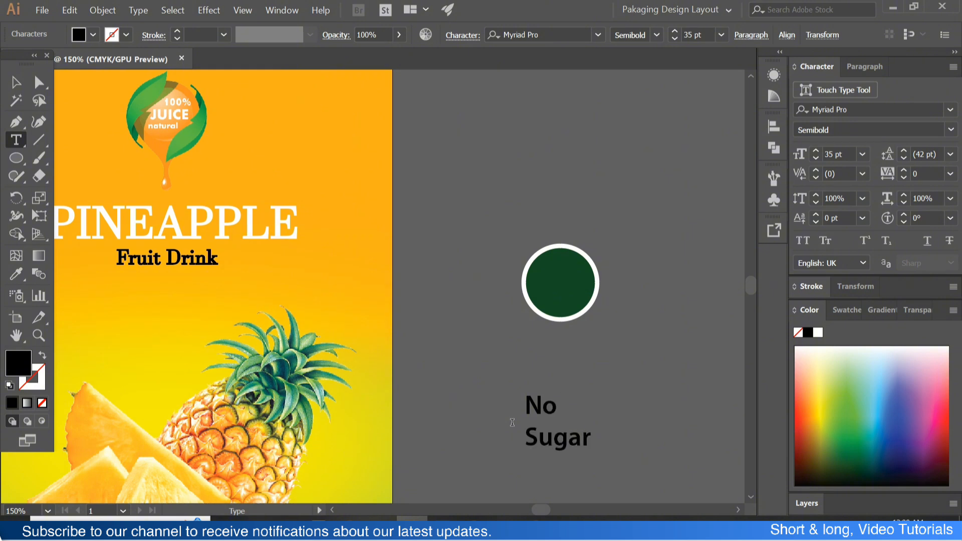
pyautogui.hotkey('ctrl', 'a')
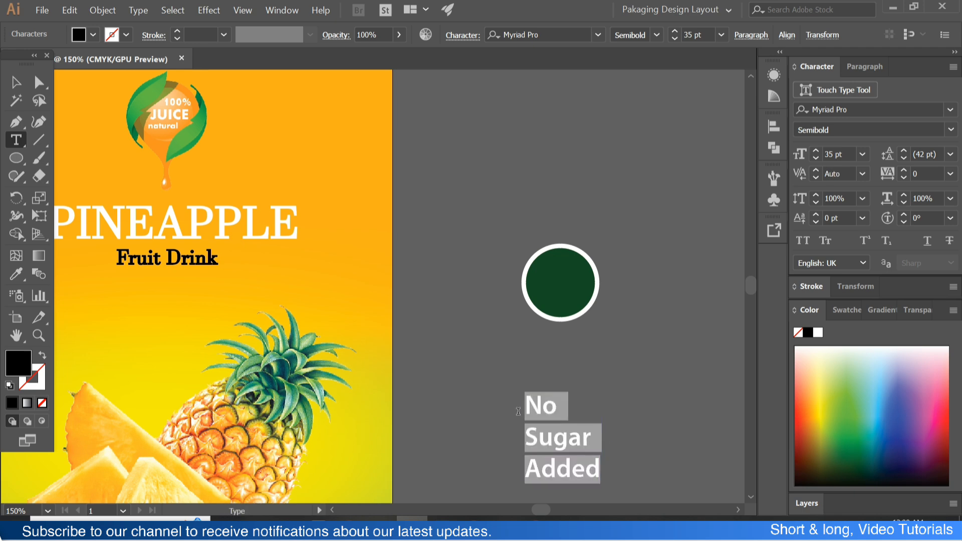
pyautogui.click(865, 66)
pyautogui.click(828, 90)
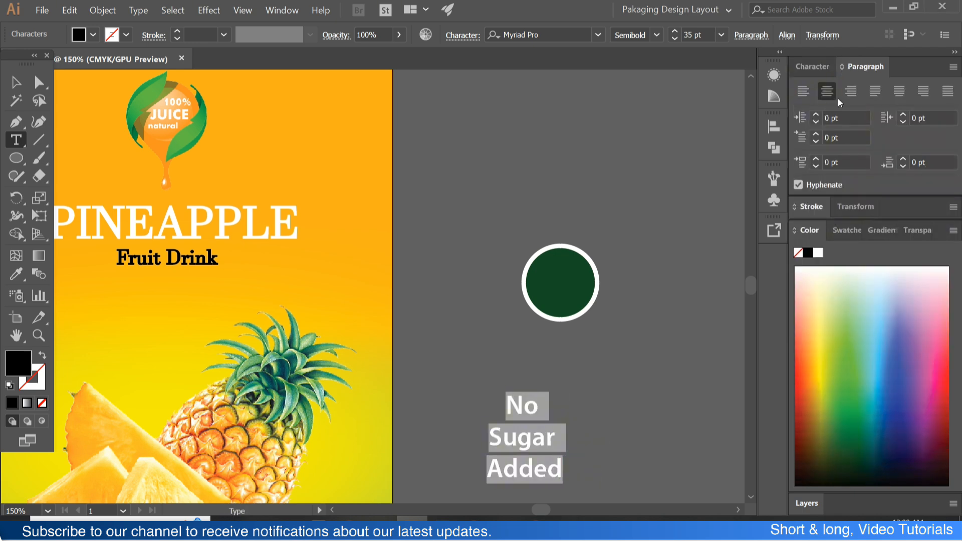
# - Set the "No Sugar Added" text to a 23 pt font size with 23 pt leading
pyautogui.hotkey('ctrl', 't')
pyautogui.scroll(-12, 842, 152)
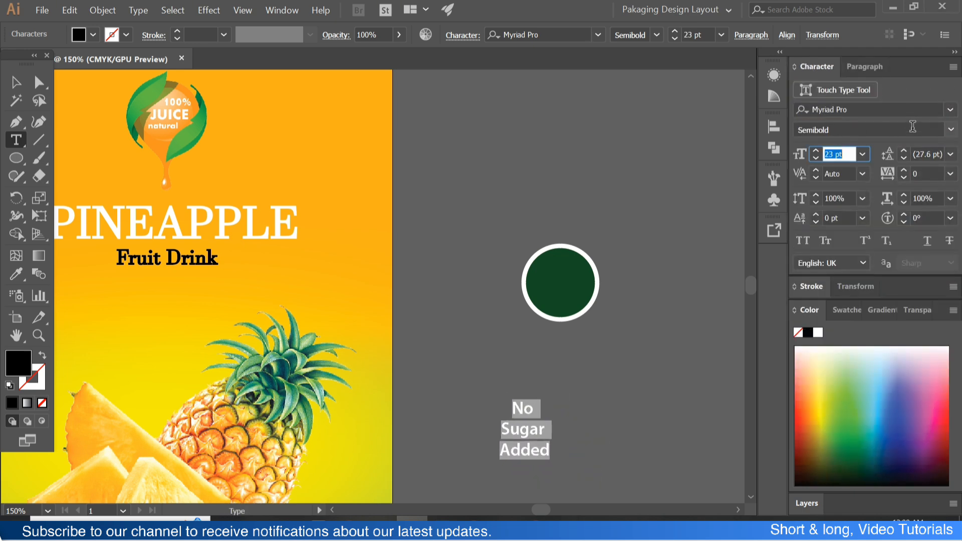
pyautogui.click(924, 152)
pyautogui.scroll(-9, 923, 151)
pyautogui.scroll(4, 922, 151)
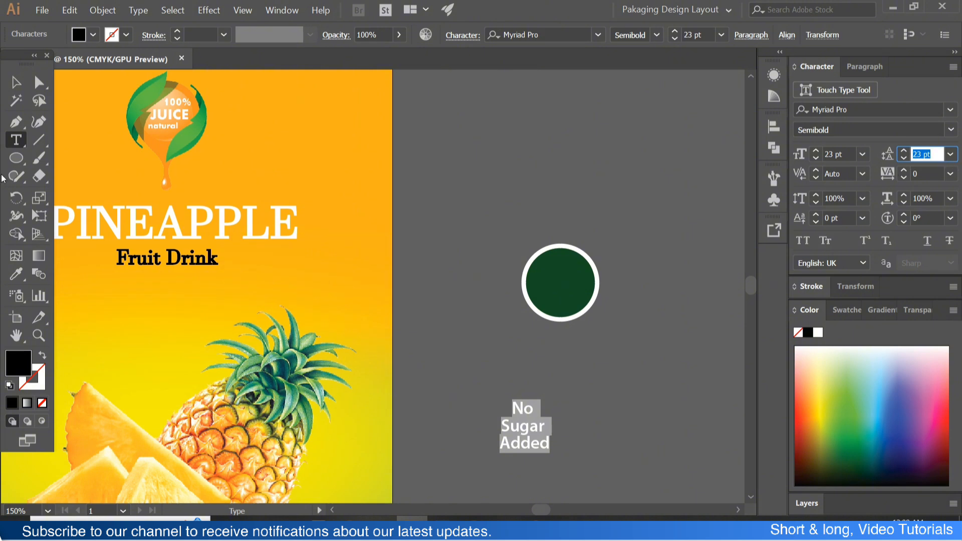
# - Set the font of the "No Sugar Added" text to Myriad Pro Regular
pyautogui.click(16, 82)
pyautogui.scroll(2, 891, 130)
pyautogui.scroll(1, 890, 109)
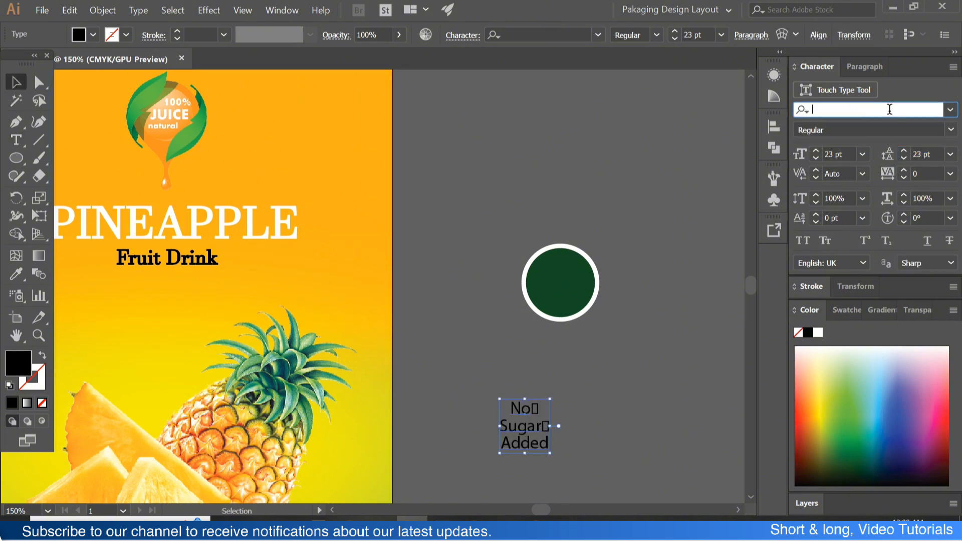
pyautogui.click(951, 110)
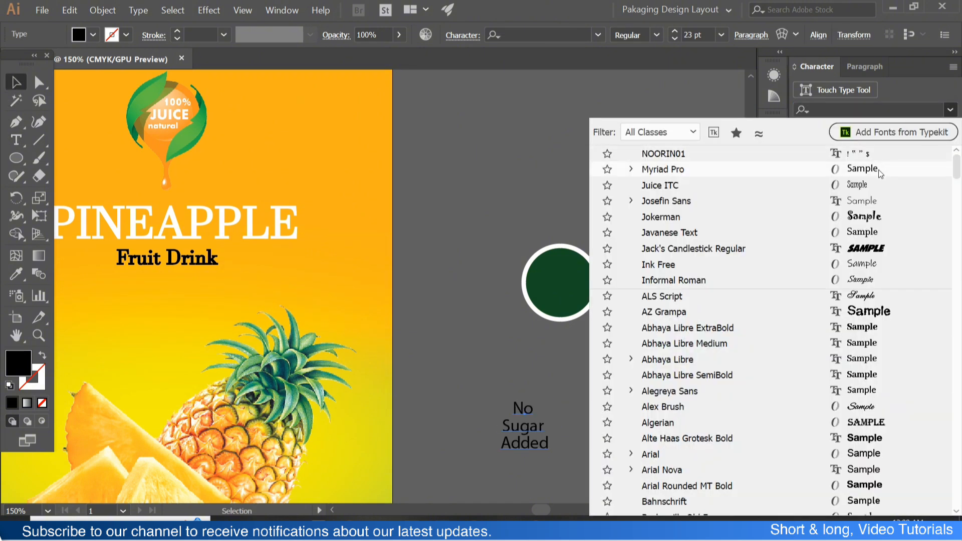
pyautogui.click(606, 383)
# - Move the "No Sugar Added" text onto the green circle and colour it white by sampling the PINEAPPLE title
pyautogui.moveTo(538, 434); pyautogui.dragTo(576, 280)
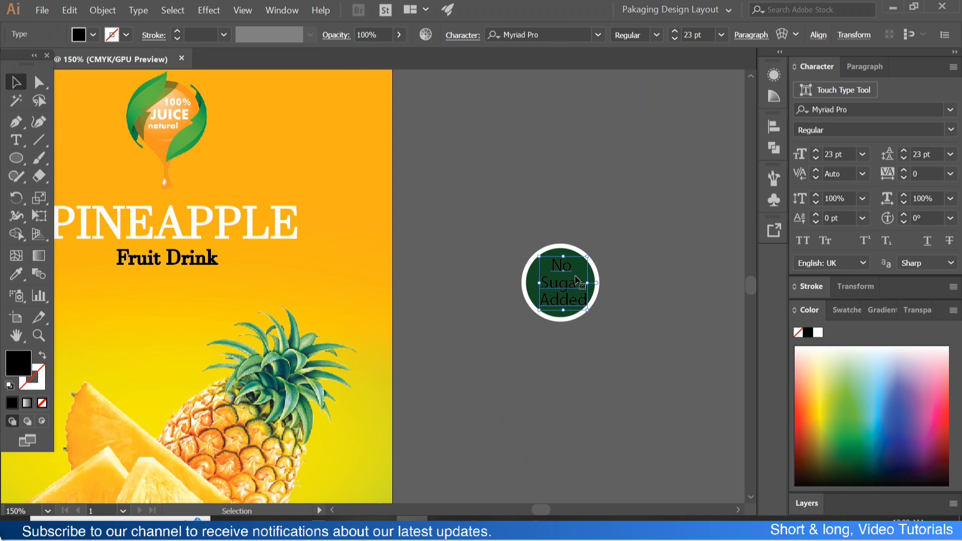
pyautogui.click(16, 274)
pyautogui.click(282, 220)
pyautogui.press('v')
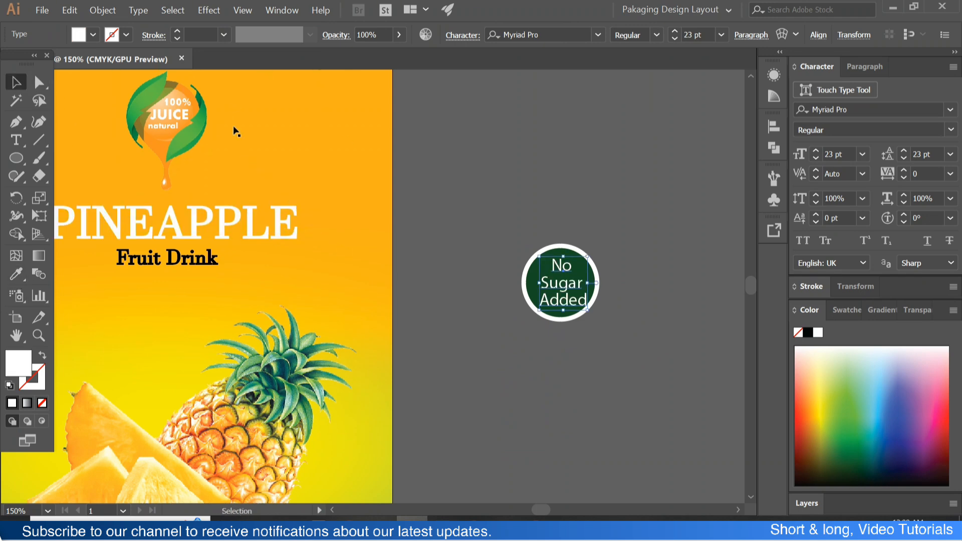
# - Fine-tune the position of the "No Sugar Added" text so that it sits centred inside the green circle
pyautogui.click(497, 273)
pyautogui.scroll(2, 500, 275)
pyautogui.hscroll(1, 587, 297)
pyautogui.scroll(2, 586, 298)
pyautogui.moveTo(587, 298); pyautogui.dragTo(583, 286)
pyautogui.scroll(-2, 581, 283)
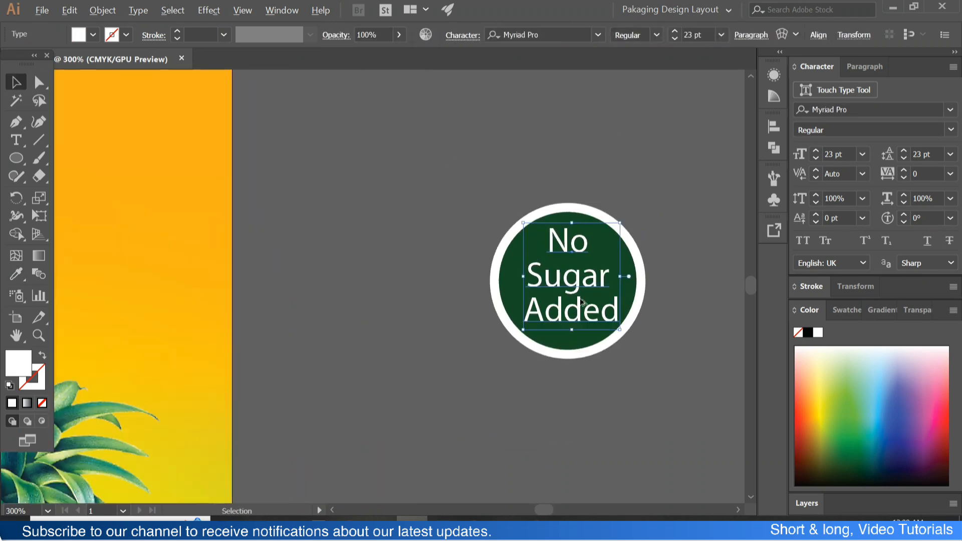
# - Group the "No Sugar Added" text with both circles into a single badge
pyautogui.click(633, 378)
pyautogui.moveTo(634, 380); pyautogui.dragTo(479, 190)
pyautogui.hotkey('ctrl', 'g')
pyautogui.scroll(-4, 501, 197)
pyautogui.hscroll(-5, 524, 231)
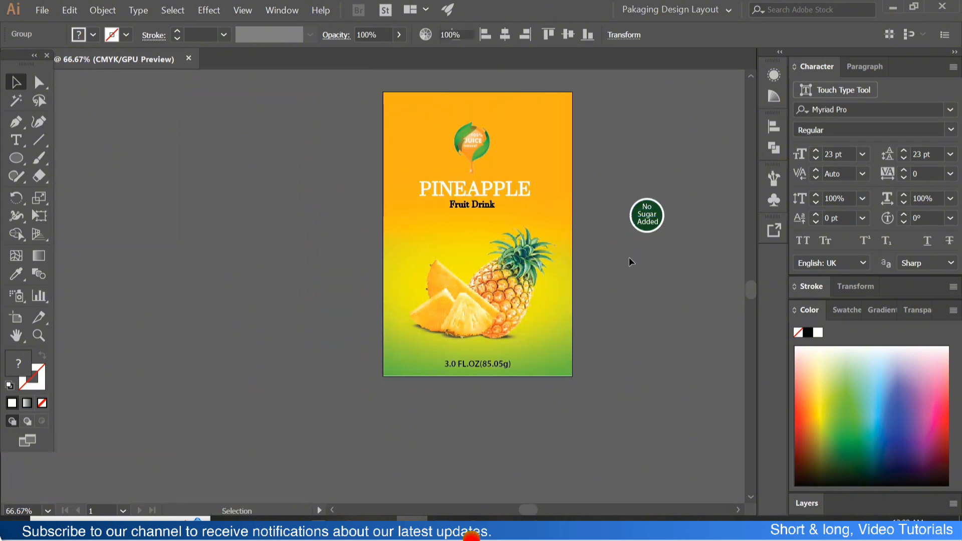
# - Place the "No Sugar Added" badge on the label below the title's left part, scaled so its text is 20.25 pt
pyautogui.click(630, 257)
pyautogui.moveTo(654, 225); pyautogui.dragTo(466, 258)
pyautogui.click(672, 263)
pyautogui.scroll(3, 415, 245)
pyautogui.click(459, 210)
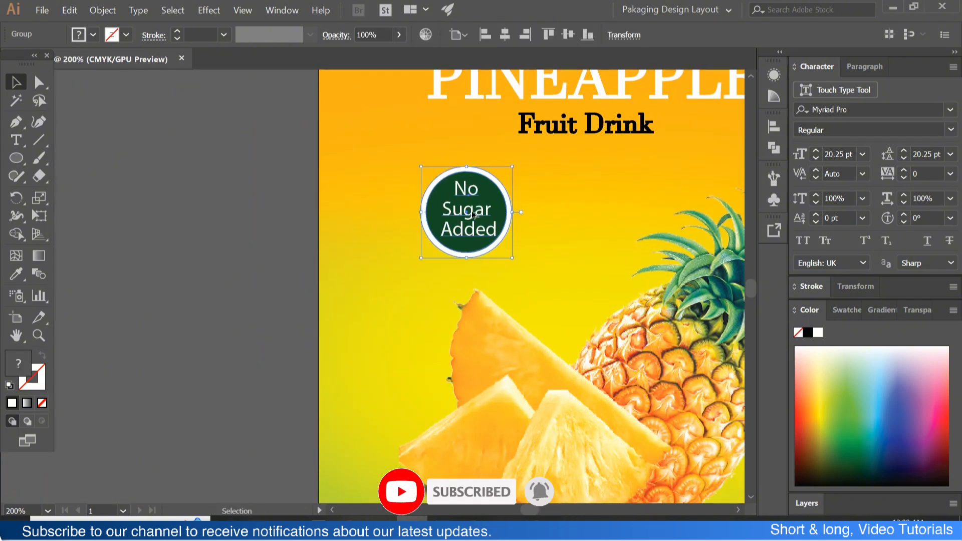
# - Shift the "No Sugar Added" badge slightly closer to the label's left edge, above the pineapple slices
pyautogui.scroll(-2, 473, 214)
pyautogui.click(374, 214)
pyautogui.hscroll(1, 462, 219)
pyautogui.scroll(1, 463, 220)
pyautogui.hscroll(1, 457, 235)
pyautogui.moveTo(385, 264); pyautogui.dragTo(372, 267)
pyautogui.click(594, 272)
pyautogui.scroll(-2, 575, 239)
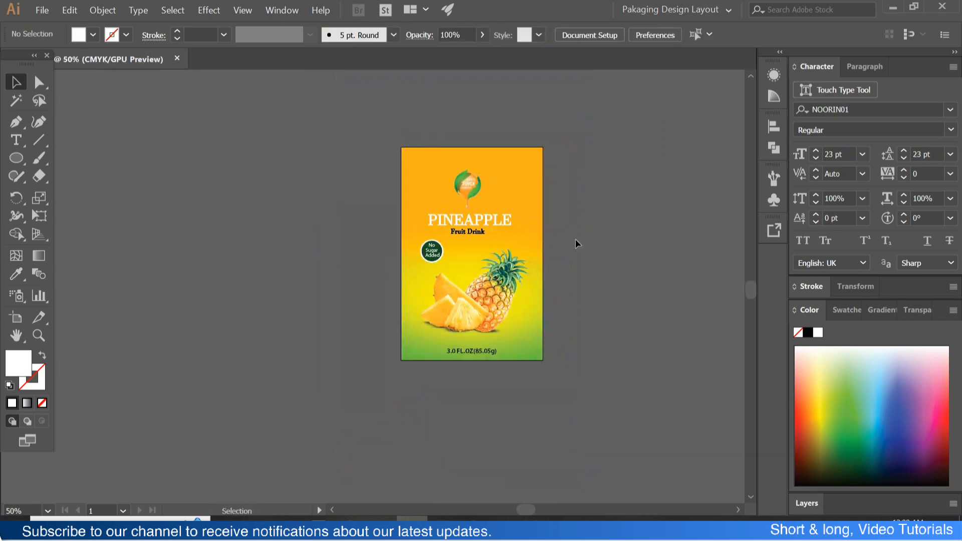
# - Nudge the PINEAPPLE title group slightly down and the juice badge slightly up to widen the gap between them
pyautogui.scroll(2, 488, 194)
pyautogui.click(447, 201)
pyautogui.moveTo(450, 242); pyautogui.dragTo(454, 249)
pyautogui.click(465, 258)
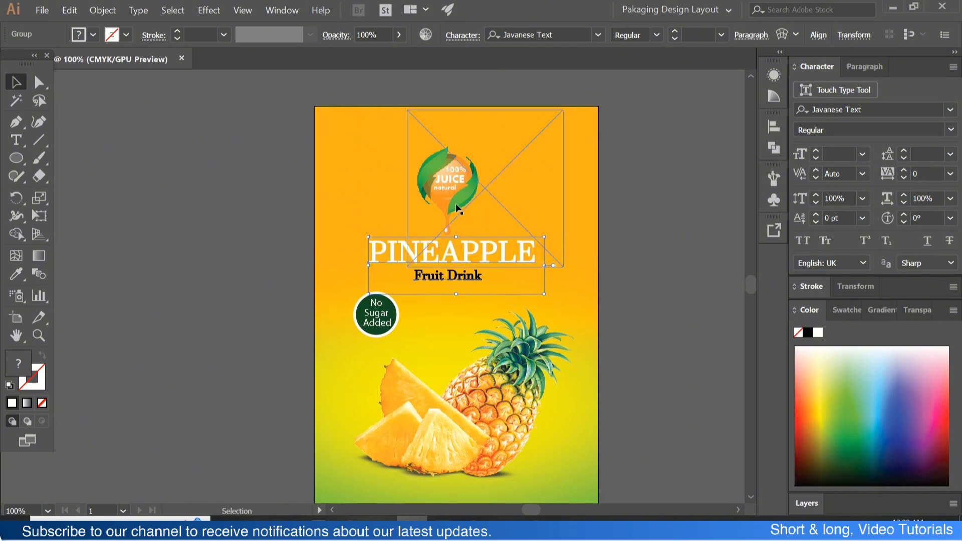
pyautogui.moveTo(461, 216); pyautogui.dragTo(461, 212)
pyautogui.click(567, 232)
# - Colour the "3.0 FL.OZ(85.05g)" volume text white by sampling the PINEAPPLE title
pyautogui.scroll(-3, 566, 232)
pyautogui.scroll(1, 478, 336)
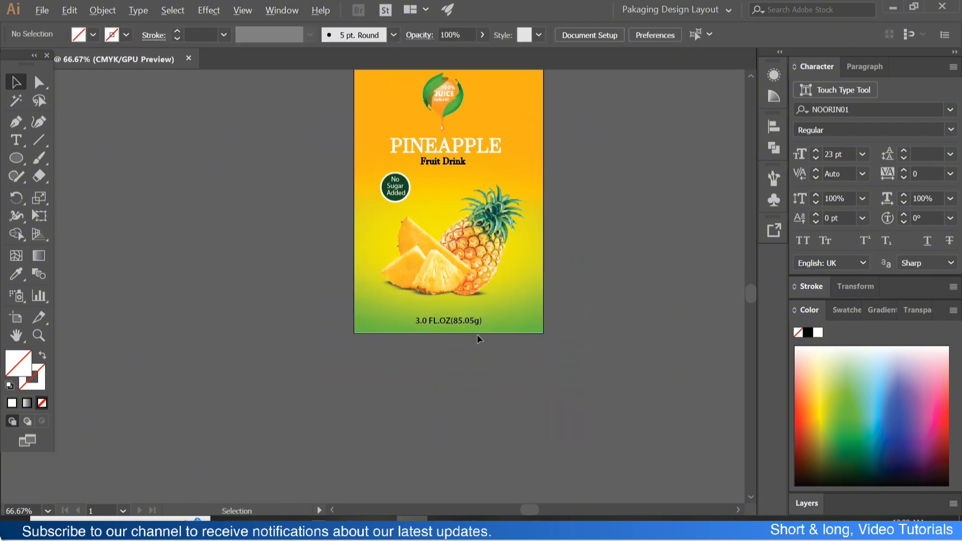
pyautogui.click(459, 321)
pyautogui.click(465, 357)
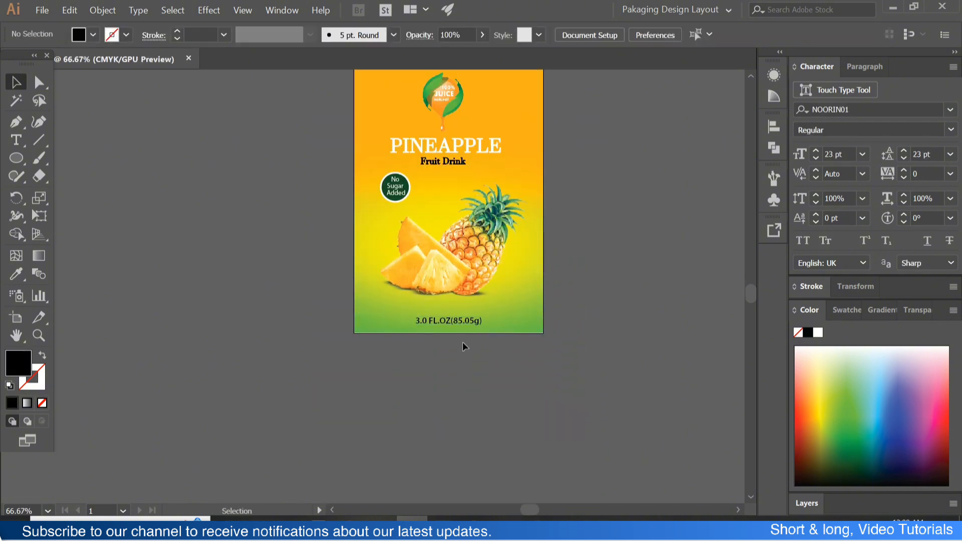
pyautogui.scroll(-1, 464, 346)
pyautogui.click(462, 356)
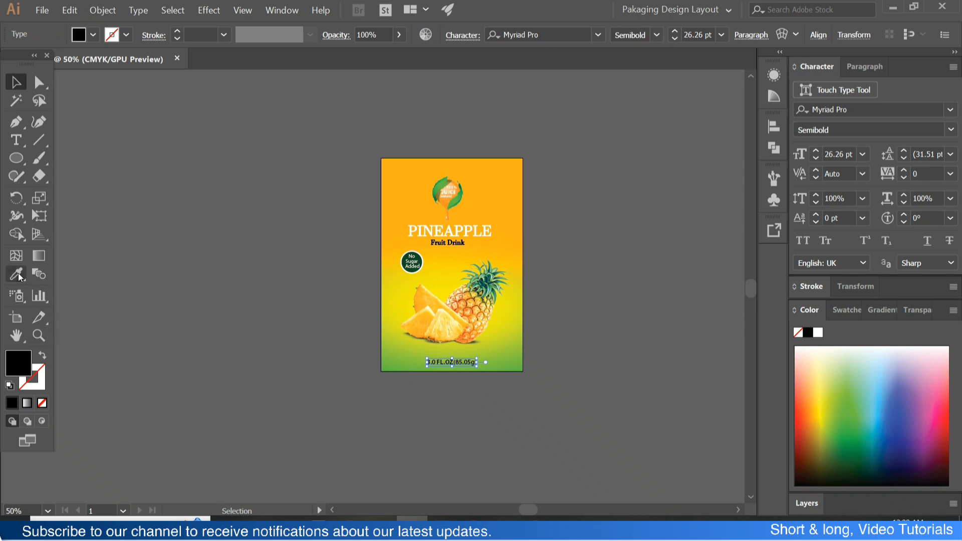
pyautogui.click(444, 224)
pyautogui.click(18, 80)
pyautogui.click(281, 252)
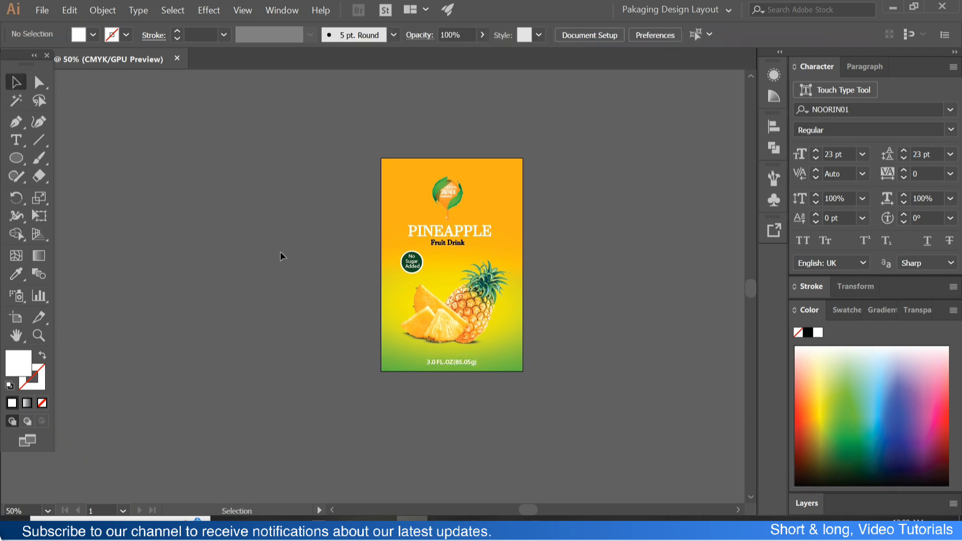
pyautogui.hotkey('ctrl', '+')
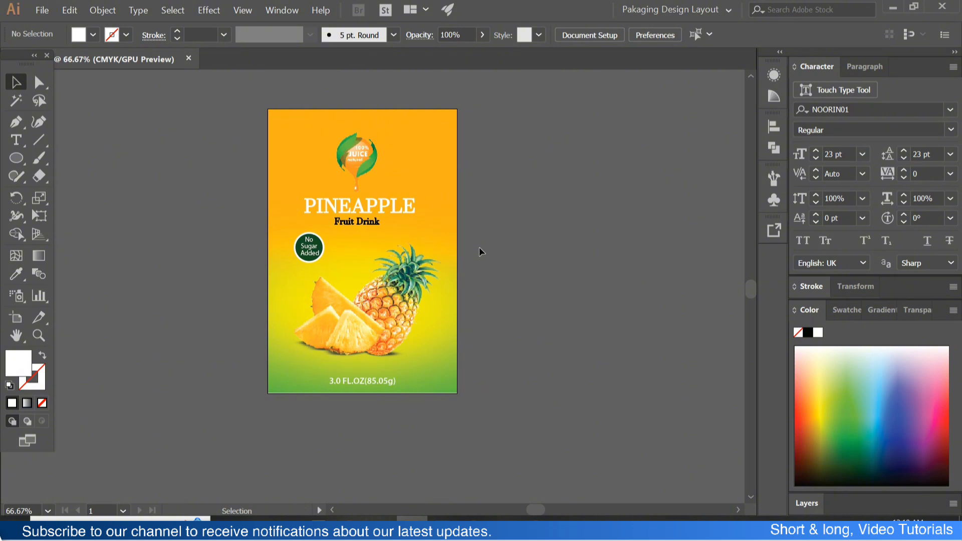
pyautogui.hscroll(2, 435, 243)
pyautogui.scroll(-1, 438, 240)
pyautogui.scroll(-1, 434, 251)
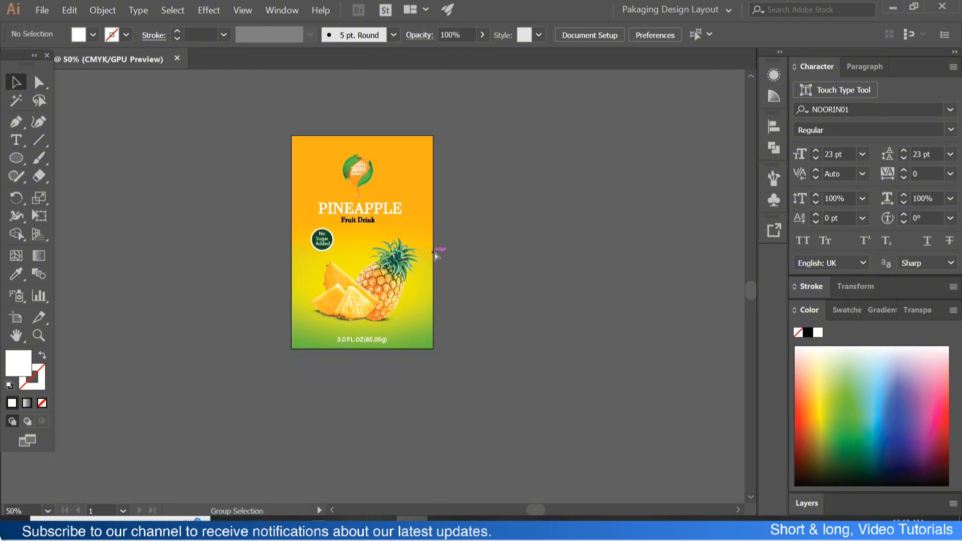
pyautogui.hscroll(4, 441, 248)
pyautogui.scroll(4, 451, 245)
pyautogui.hscroll(5, 431, 258)
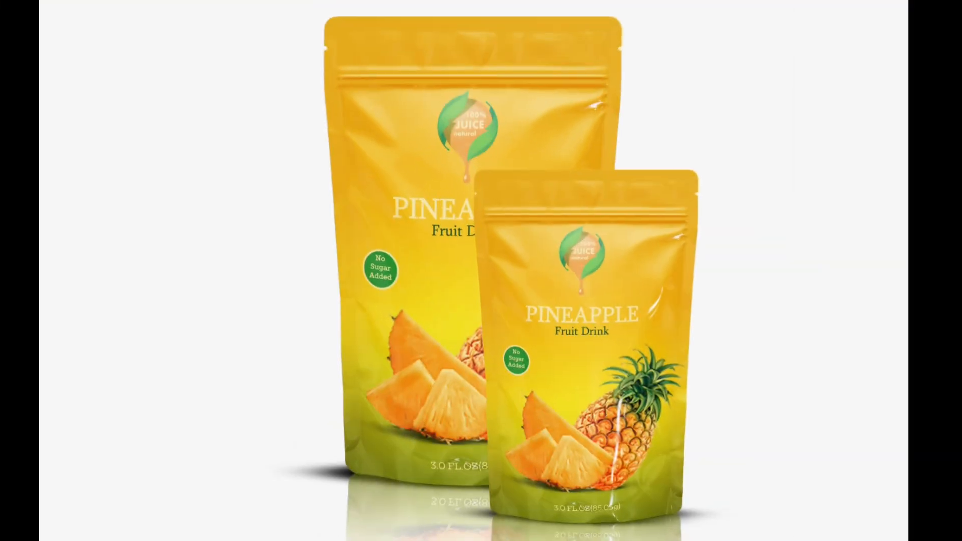